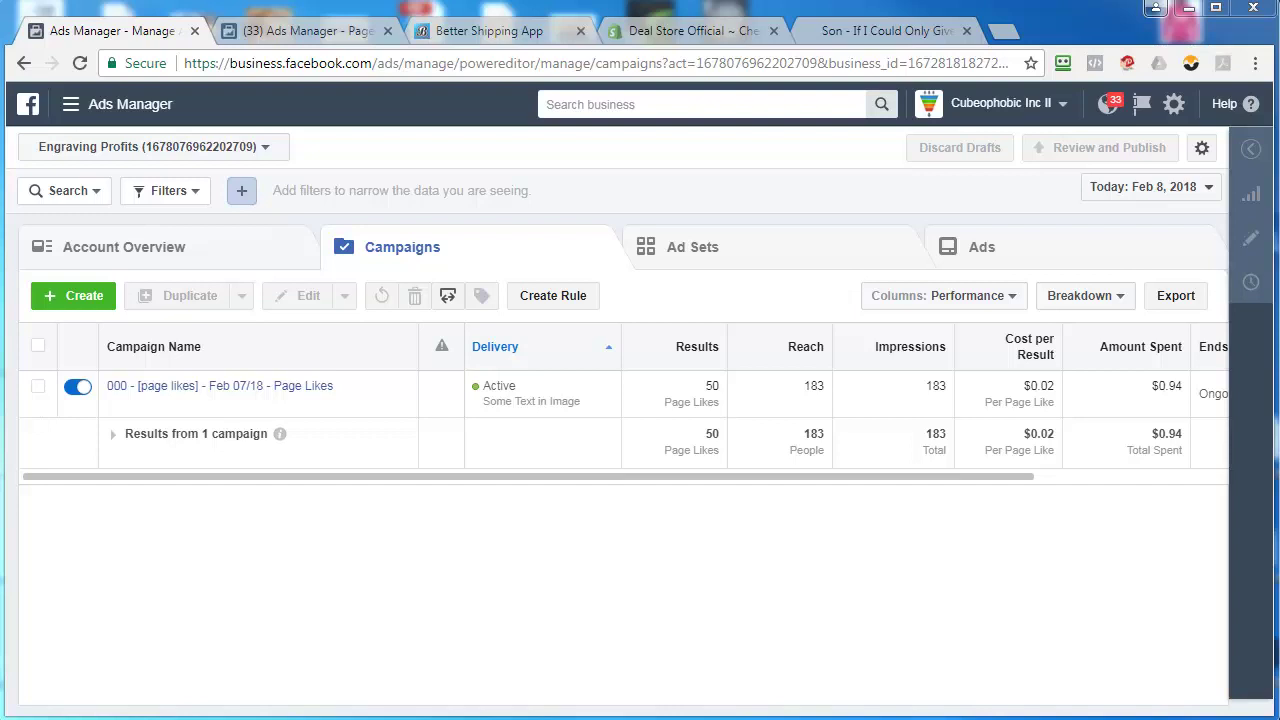
Create campaign '001 - [tests] - Feb 08/18 - All Test Campaigns' with the Conversions objective
{"action": "left_click", "coordinate": [75, 298]}
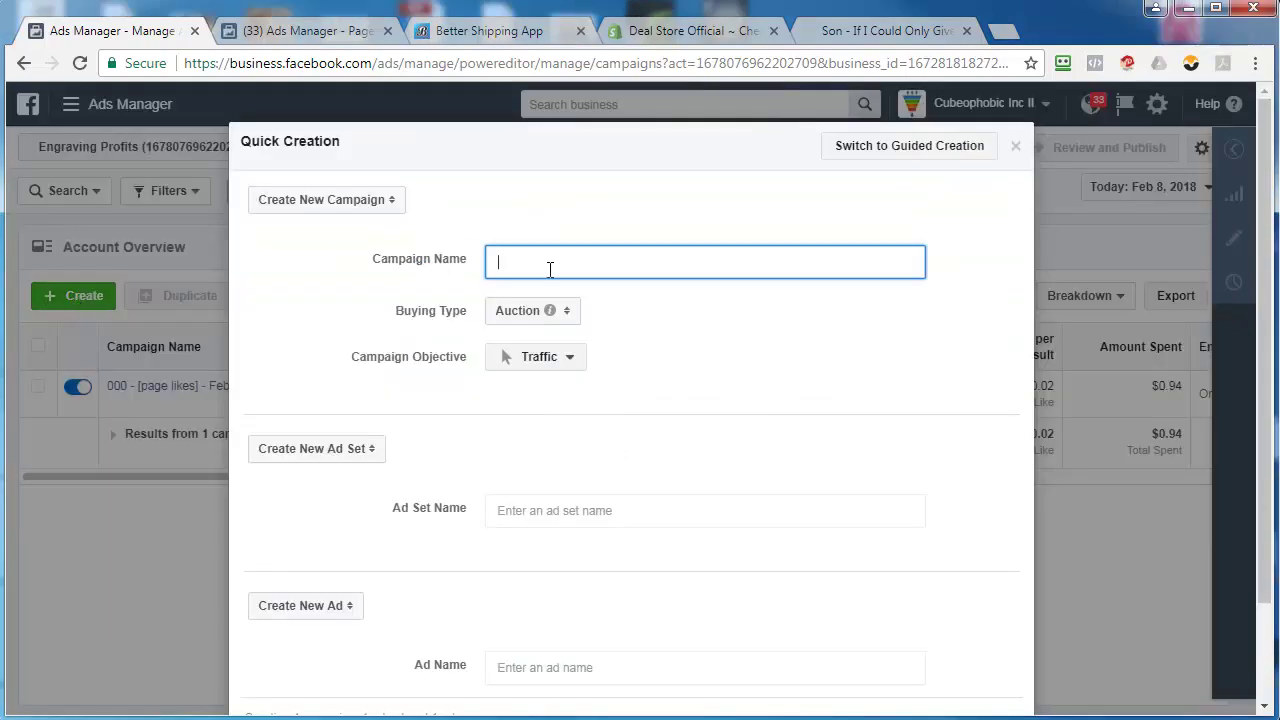
{"action": "type", "text": "001 - [tests] - Feb 08/18 - All Test C"}
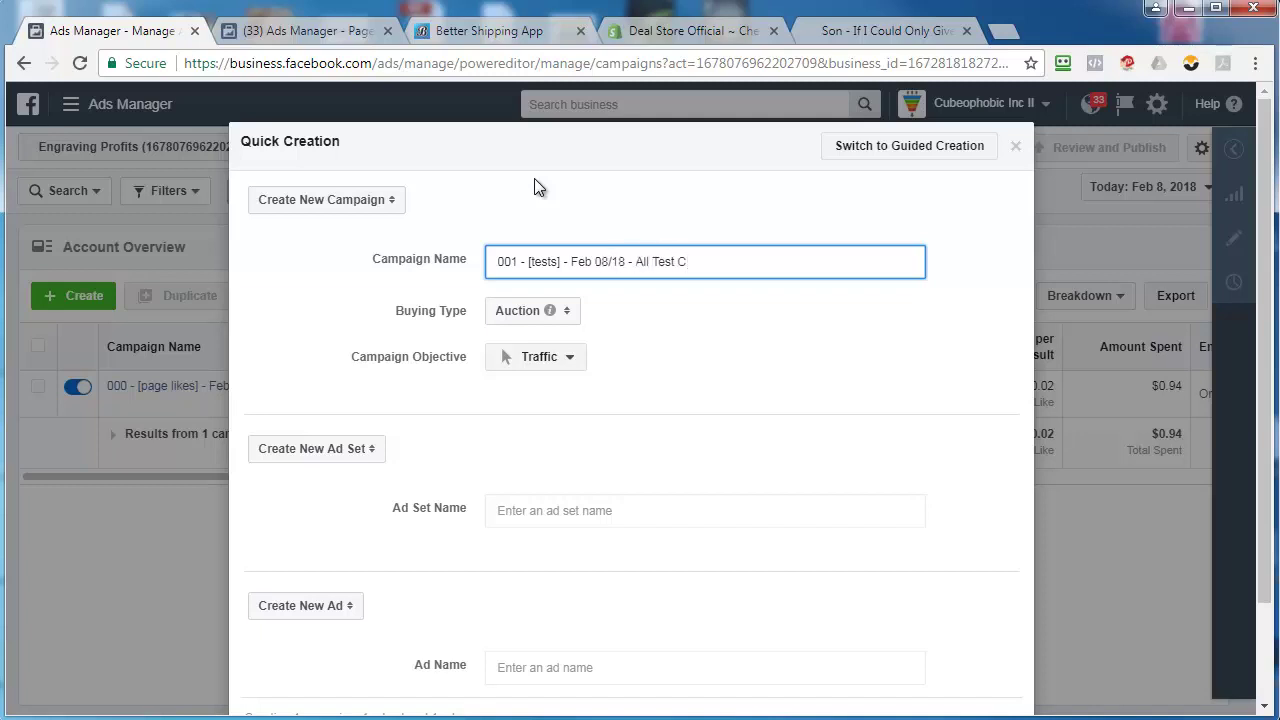
{"action": "type", "text": "ampaigns"}
{"action": "left_click", "coordinate": [557, 365]}
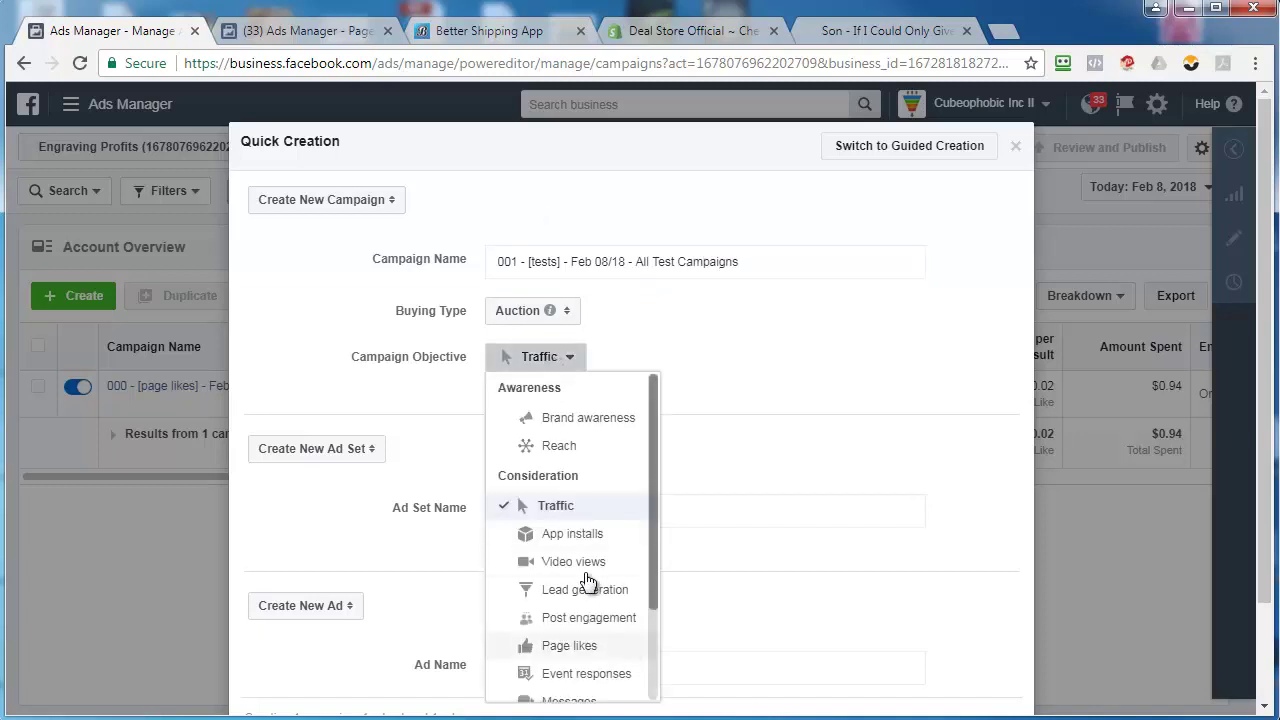
{"action": "scroll", "coordinate": [586, 586], "scroll_direction": "down", "scroll_amount": 2}
{"action": "left_click", "coordinate": [580, 626]}
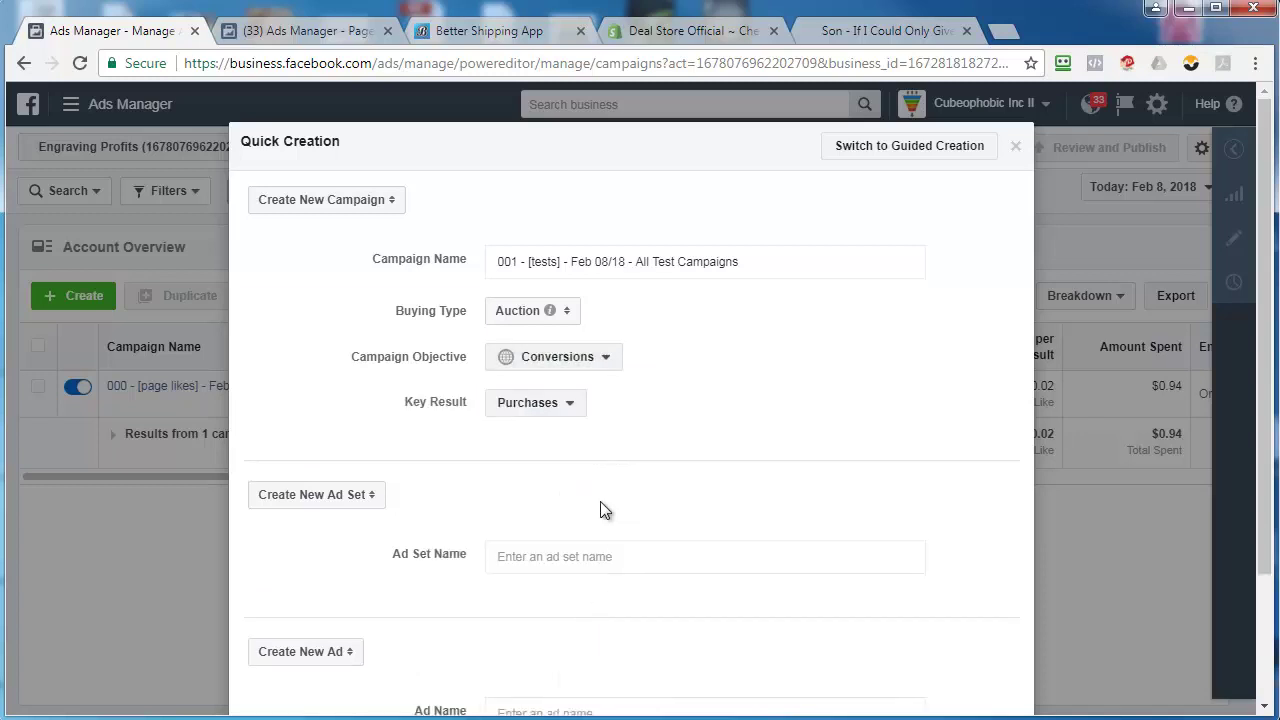
Name the ad set '001 - Feb 08/18 - Dad To Son'
{"action": "left_click", "coordinate": [560, 555]}
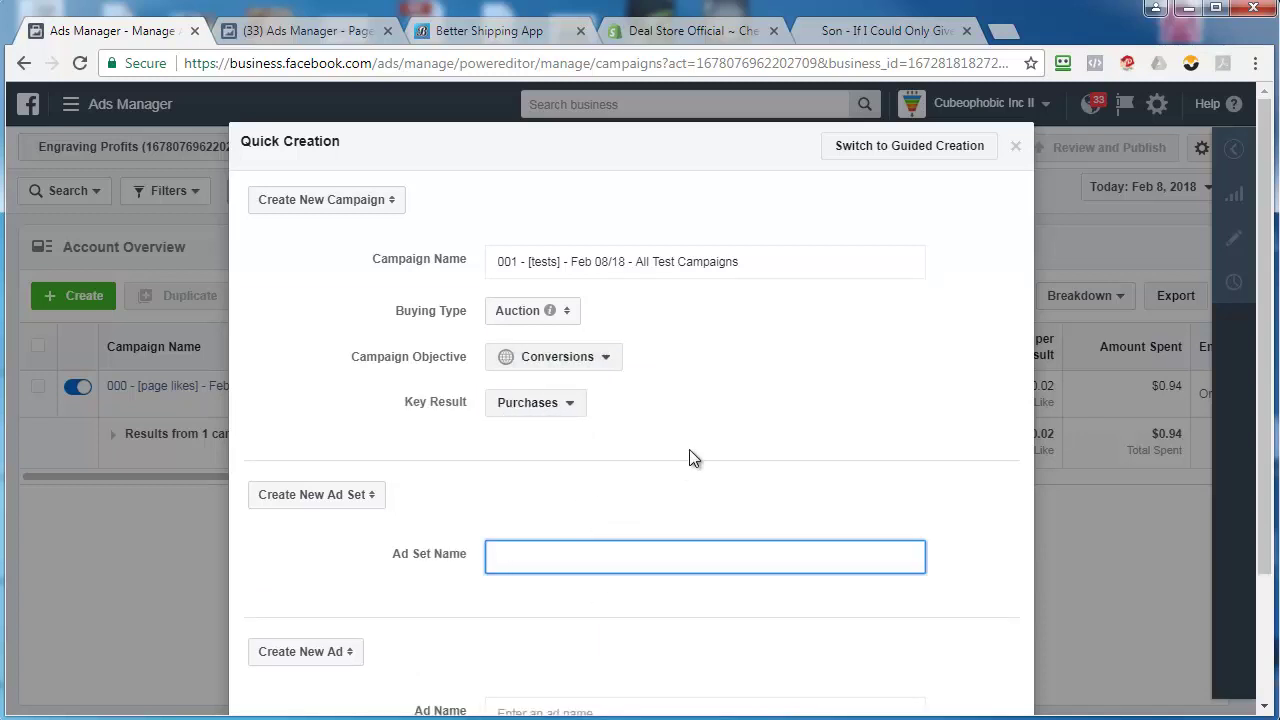
{"action": "type", "text": "001 - Feb 08/18 - Dad To Son"}
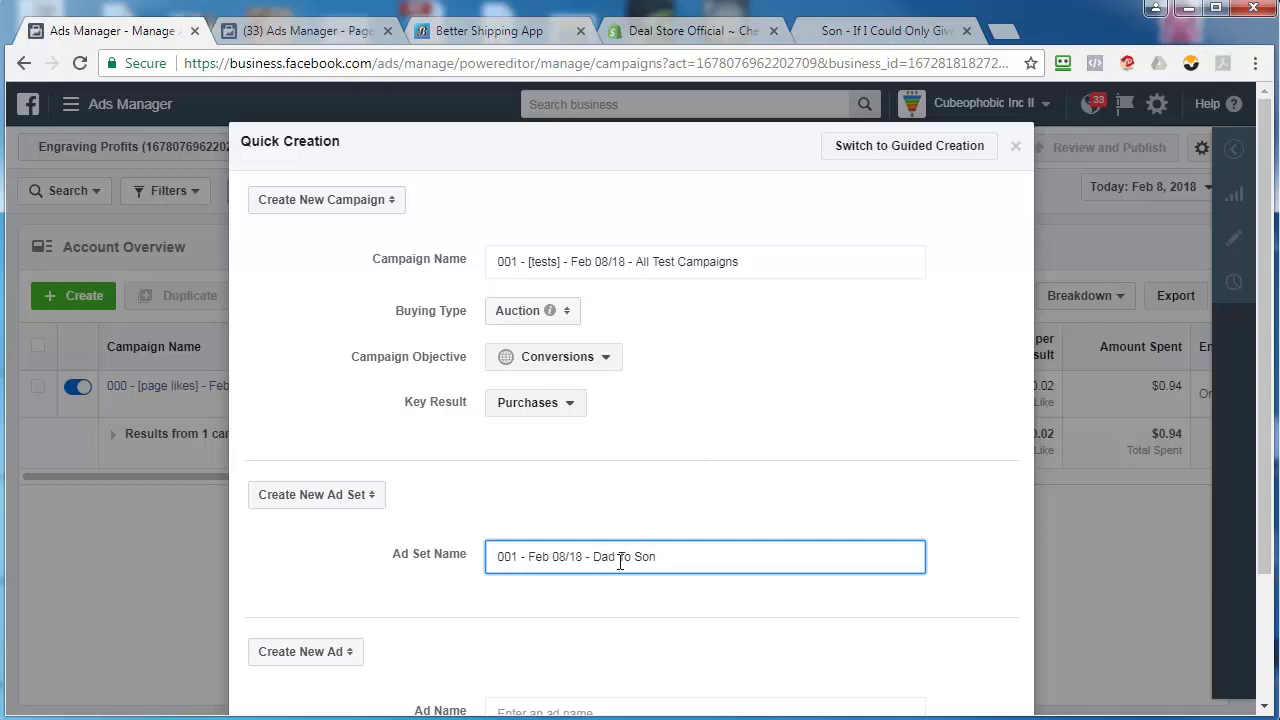
Copy the ad set name and paste it in as the ad name
{"action": "triple_click", "coordinate": [687, 568]}
{"action": "right_click", "coordinate": [687, 568]}
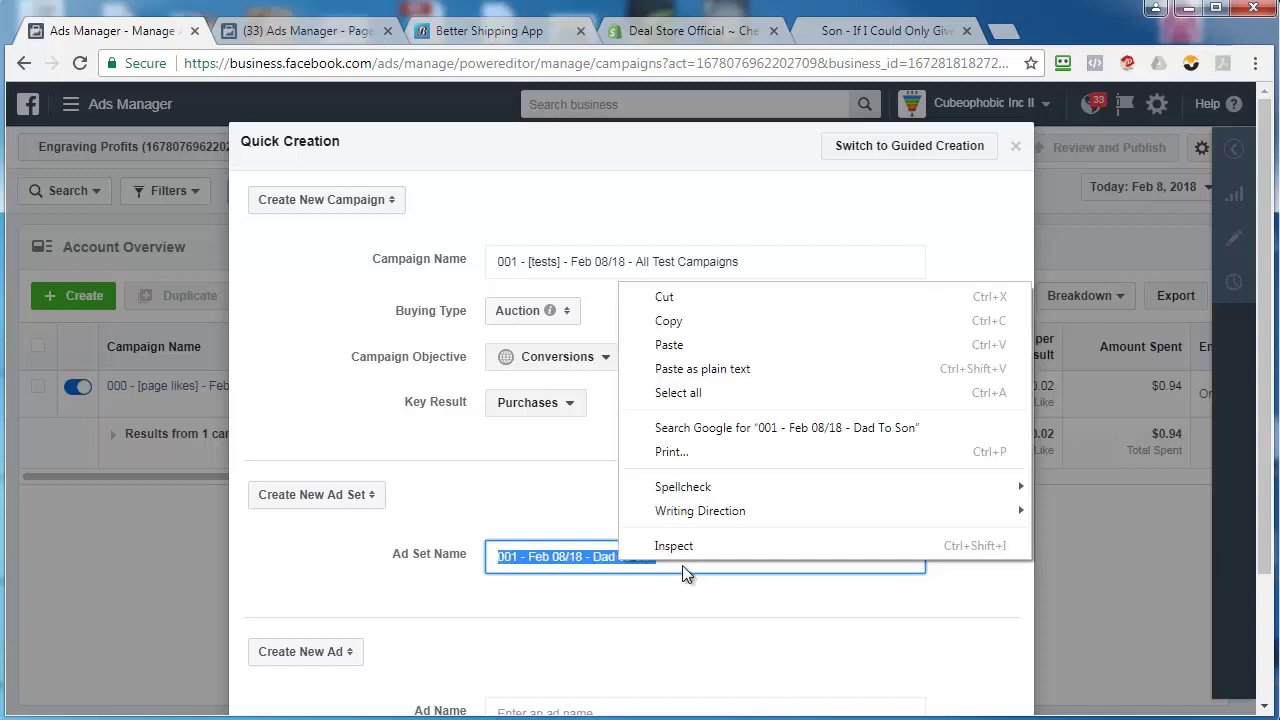
{"action": "left_click", "coordinate": [685, 329]}
{"action": "left_click", "coordinate": [715, 421]}
{"action": "scroll", "coordinate": [716, 420], "scroll_direction": "down", "scroll_amount": 1}
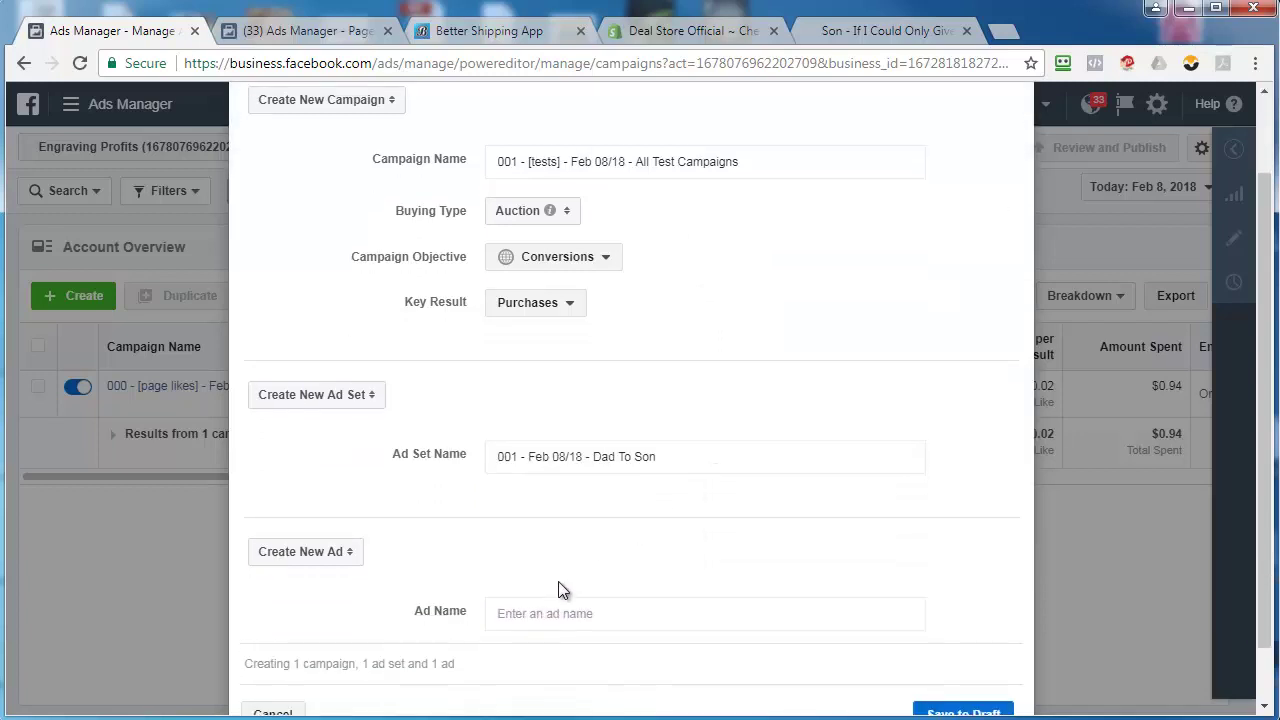
{"action": "left_click", "coordinate": [505, 612]}
{"action": "right_click", "coordinate": [586, 614]}
{"action": "left_click", "coordinate": [580, 455]}
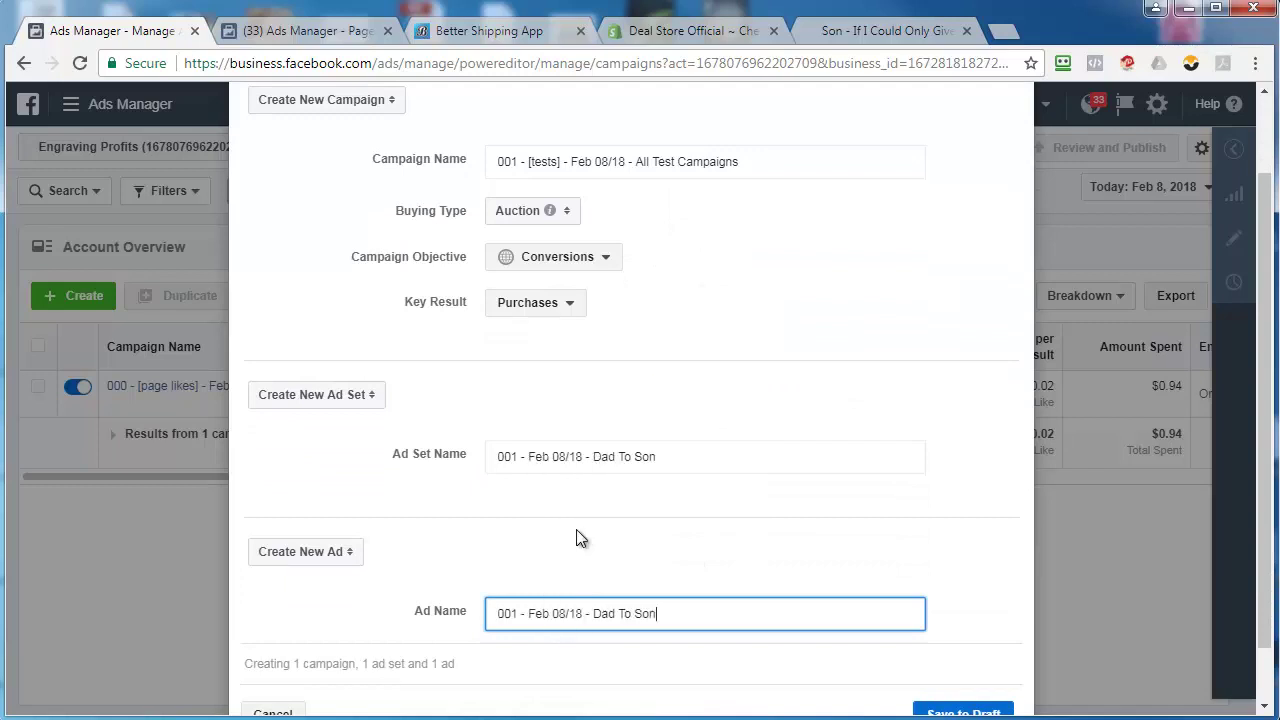
{"action": "scroll", "coordinate": [760, 490], "scroll_direction": "down", "scroll_amount": 1}
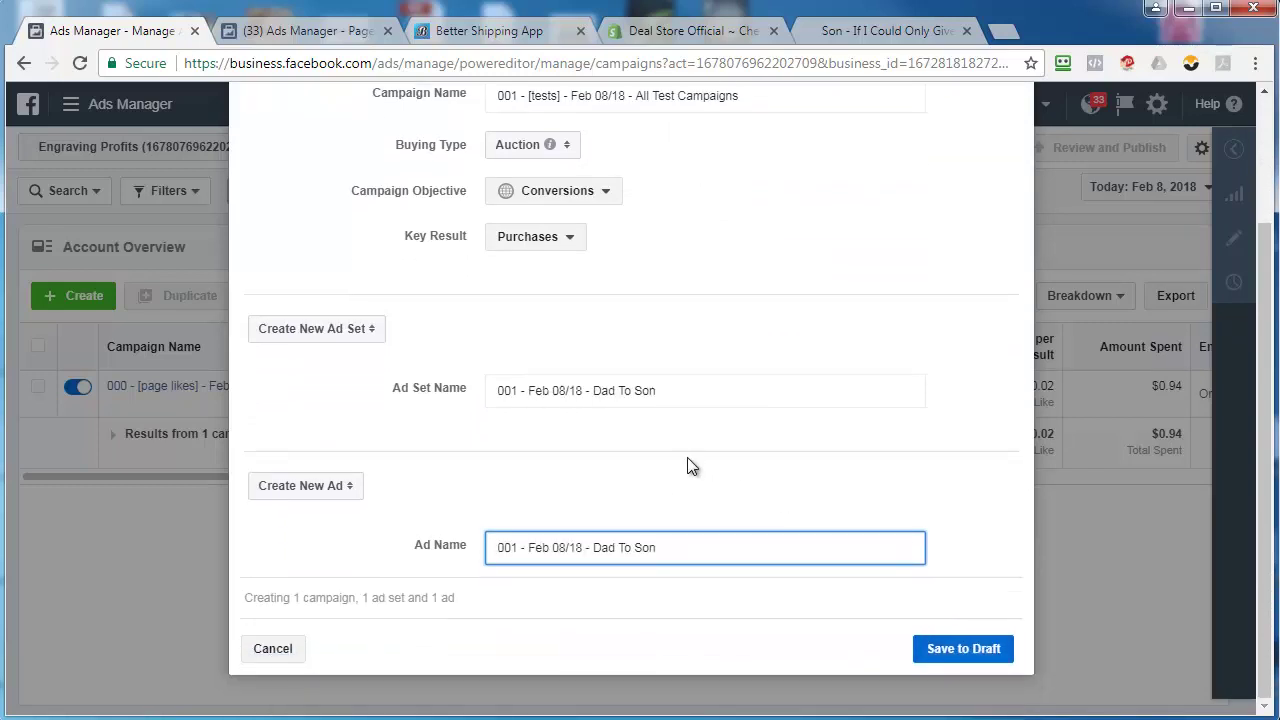
{"action": "left_click", "coordinate": [690, 468]}
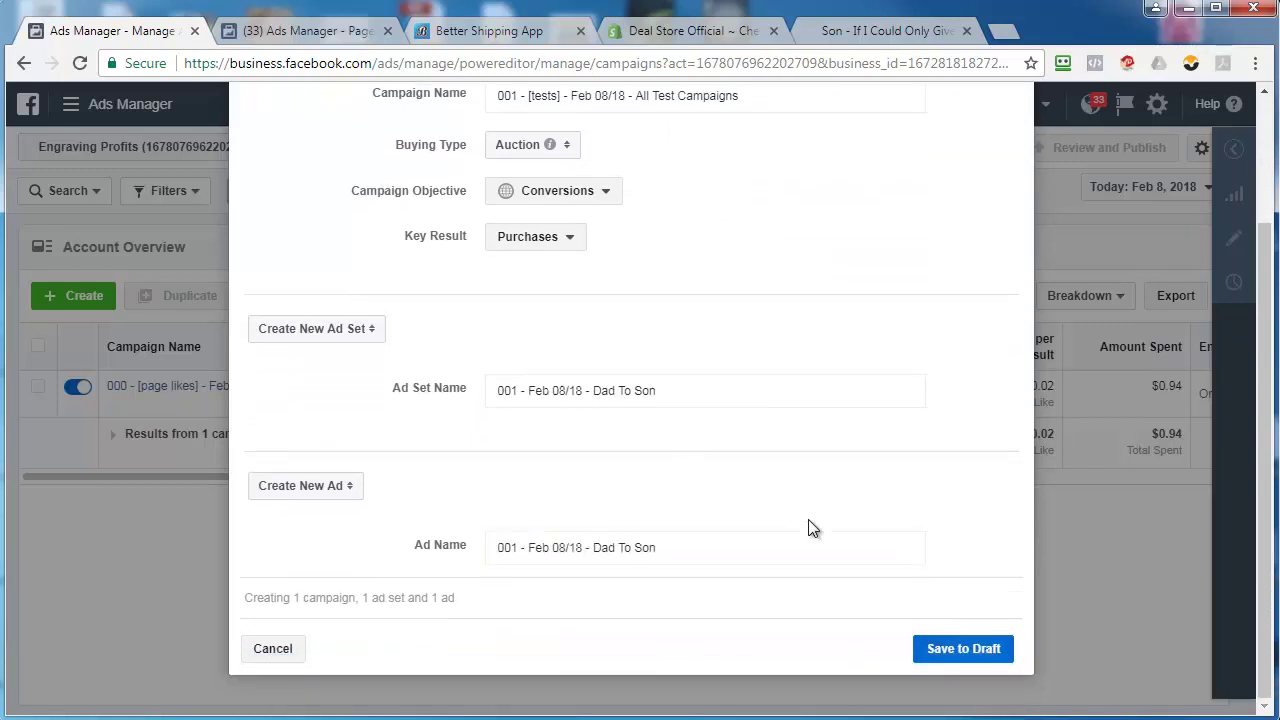
Save the new campaign, ad set and ad as drafts and collapse the editor
{"action": "left_click", "coordinate": [958, 650]}
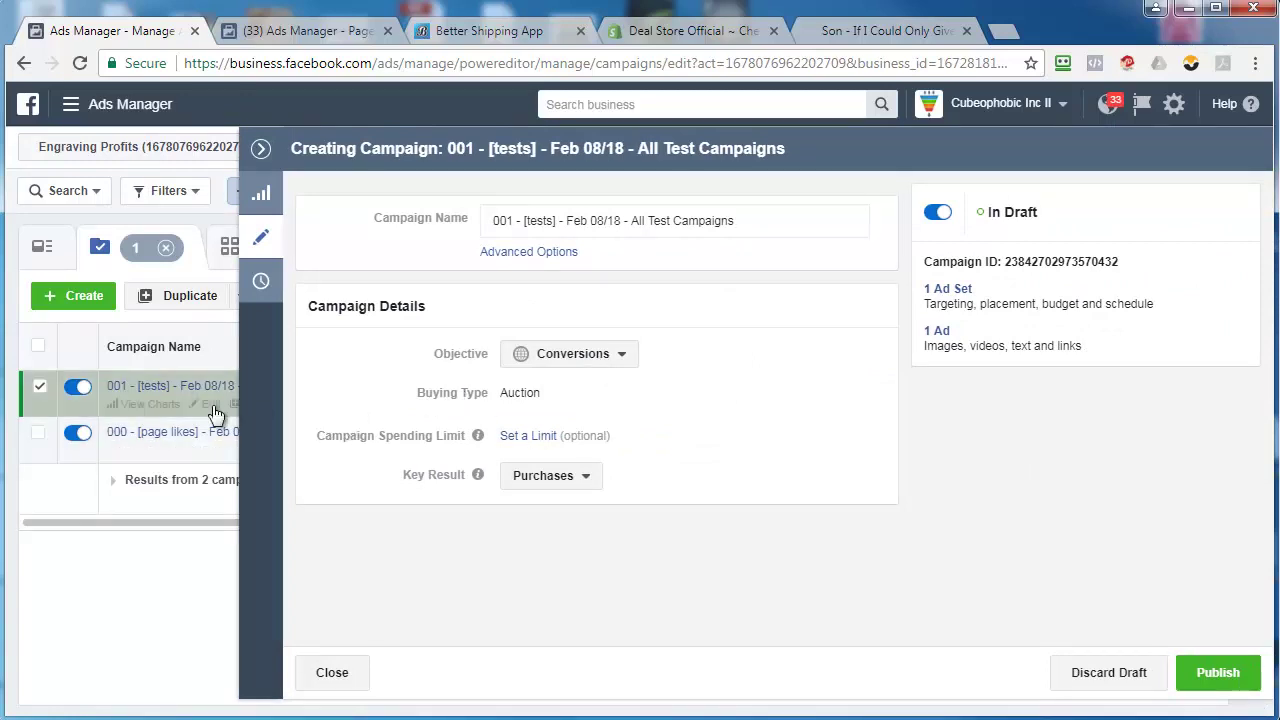
{"action": "left_click", "coordinate": [62, 190]}
{"action": "left_click", "coordinate": [394, 267]}
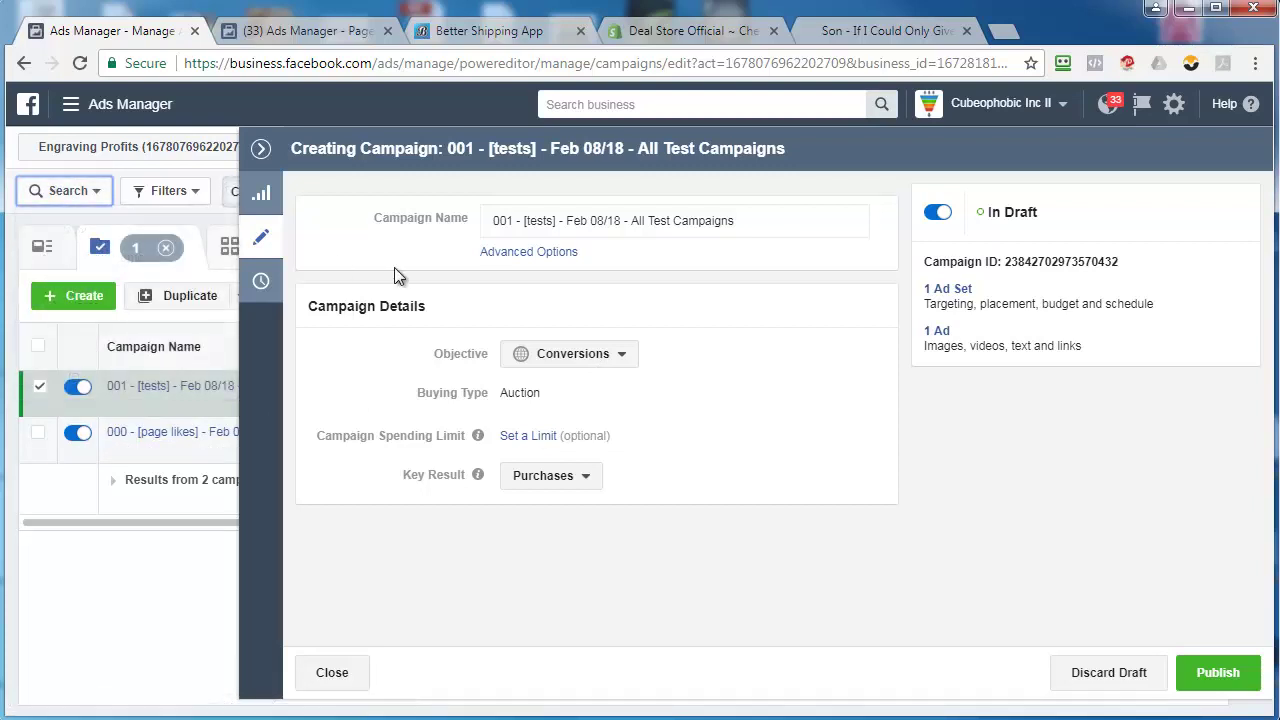
{"action": "left_click", "coordinate": [260, 148]}
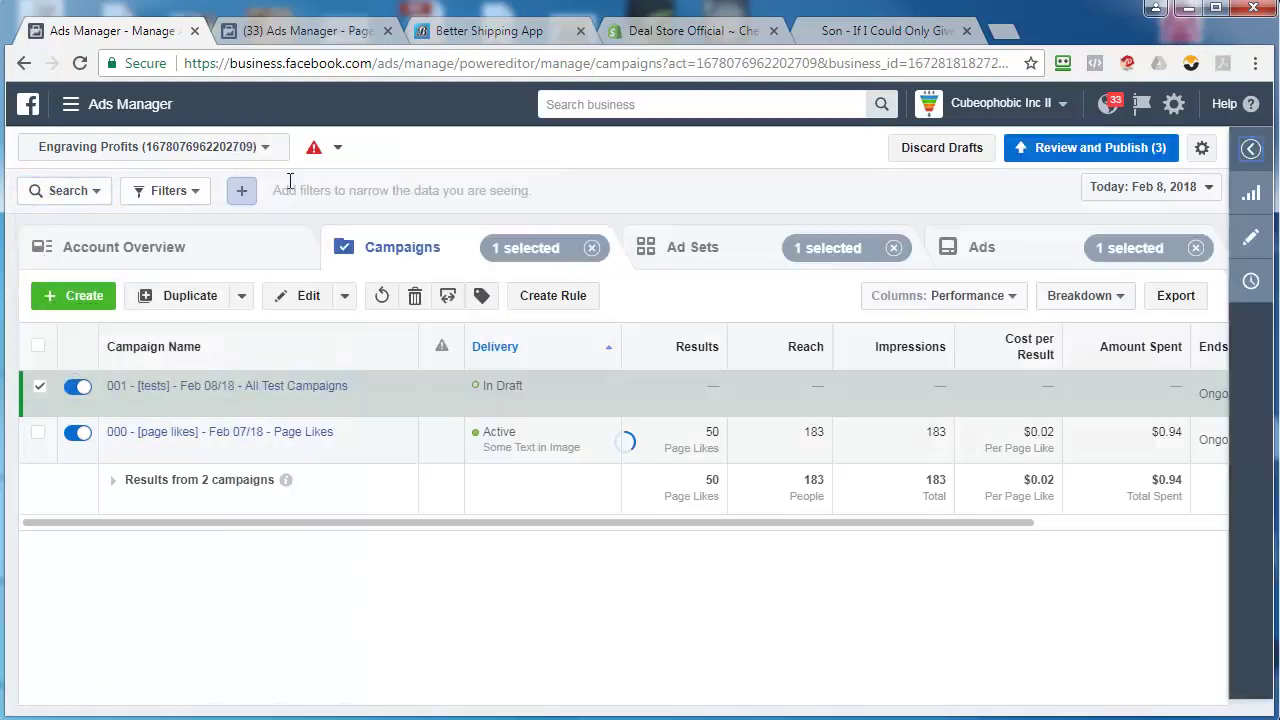
Filter campaigns by name '001' and open that campaign's ad sets
{"action": "left_click", "coordinate": [52, 196]}
{"action": "left_click", "coordinate": [82, 257]}
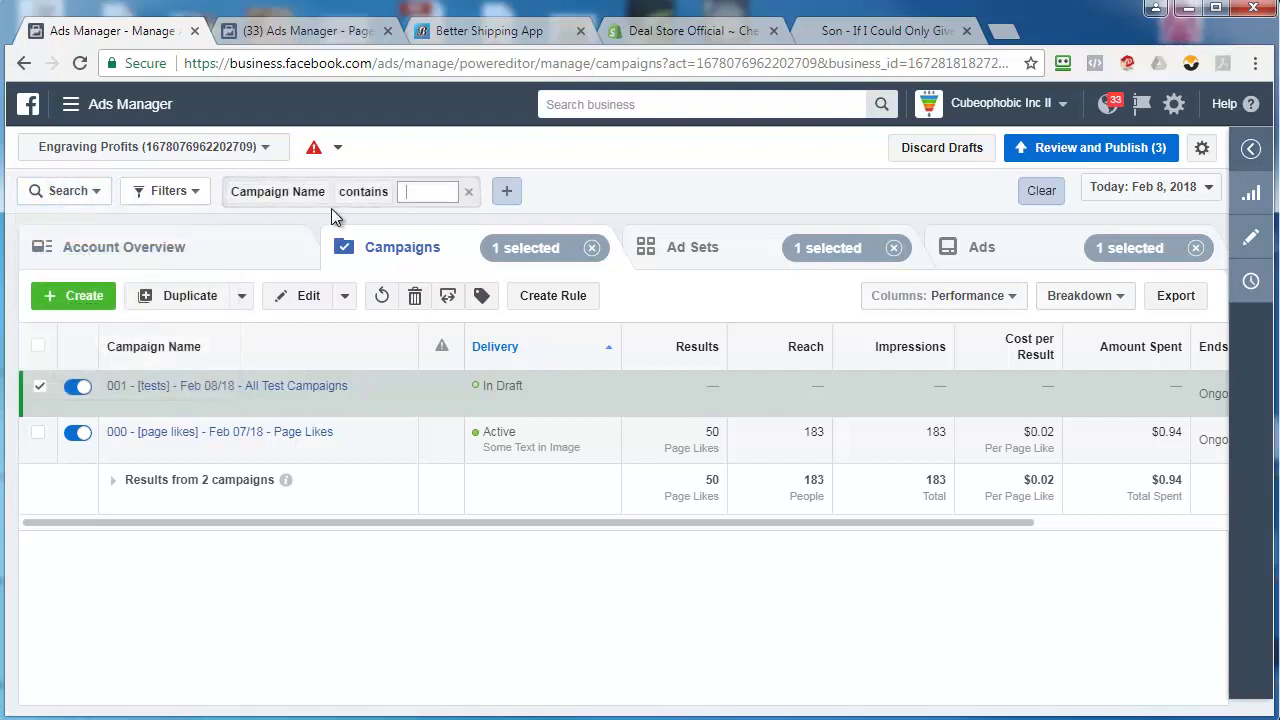
{"action": "type", "text": "001"}
{"action": "key", "text": "Return"}
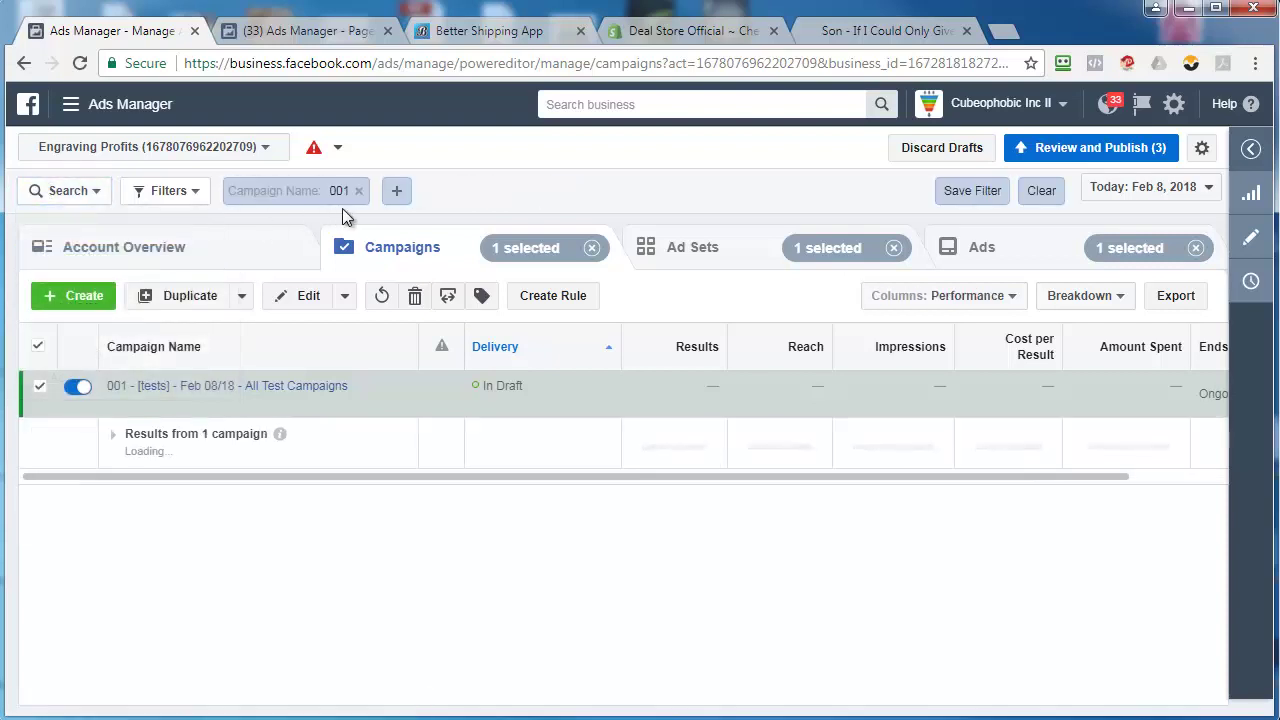
{"action": "left_click", "coordinate": [178, 390]}
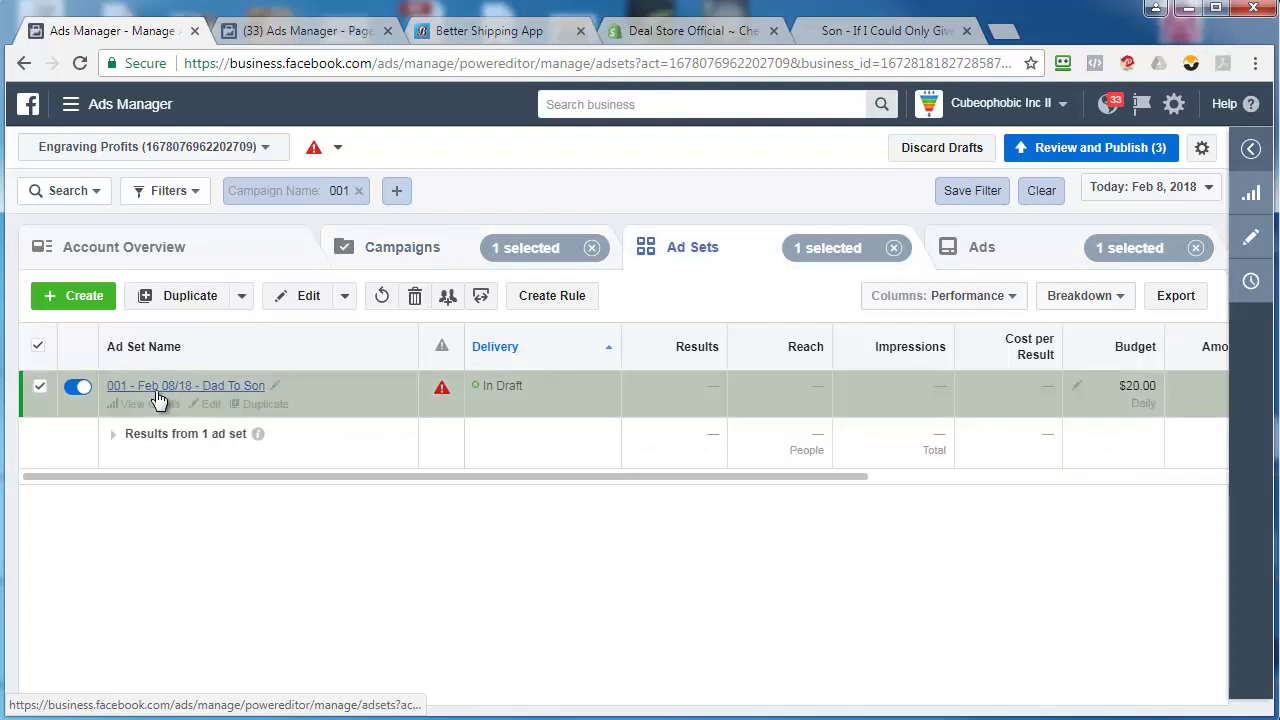
Edit the Dad To Son ad set and choose Purchase as its website conversion event
{"action": "left_click", "coordinate": [303, 298]}
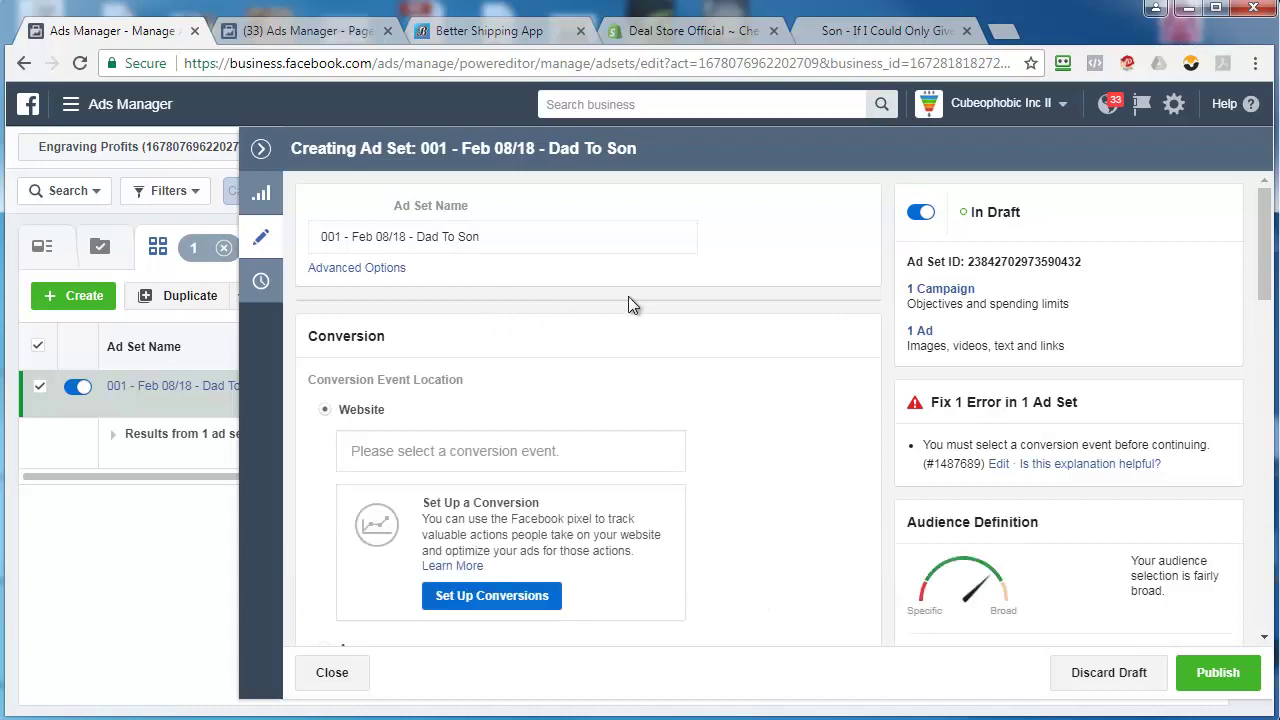
{"action": "left_click", "coordinate": [406, 450]}
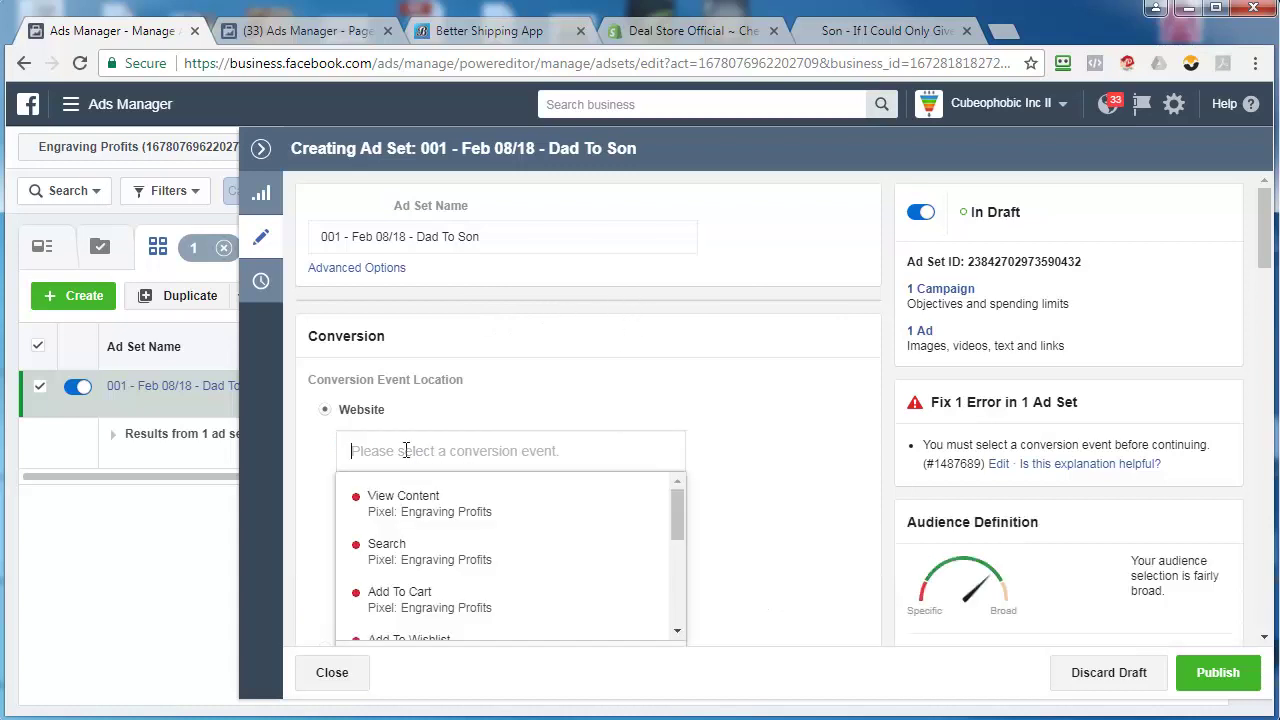
{"action": "scroll", "coordinate": [480, 540], "scroll_direction": "down", "scroll_amount": 2}
{"action": "scroll", "coordinate": [480, 565], "scroll_direction": "down", "scroll_amount": 2}
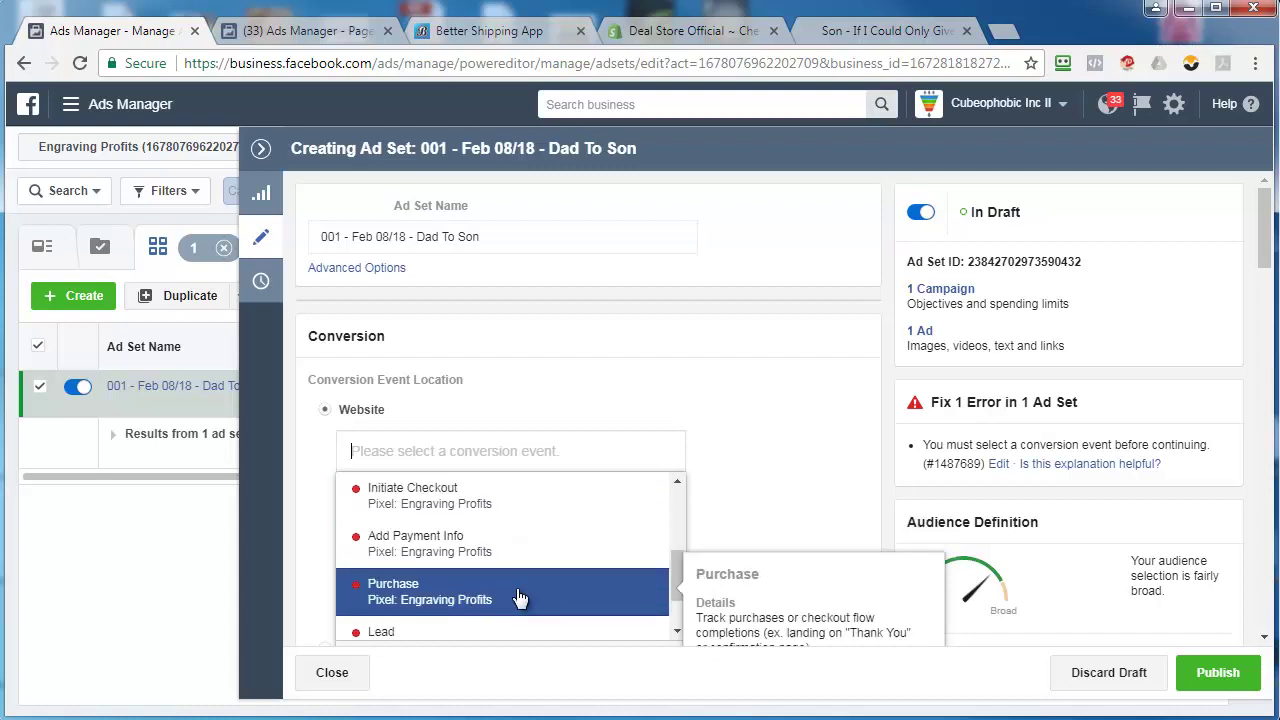
{"action": "scroll", "coordinate": [514, 563], "scroll_direction": "down", "scroll_amount": 3}
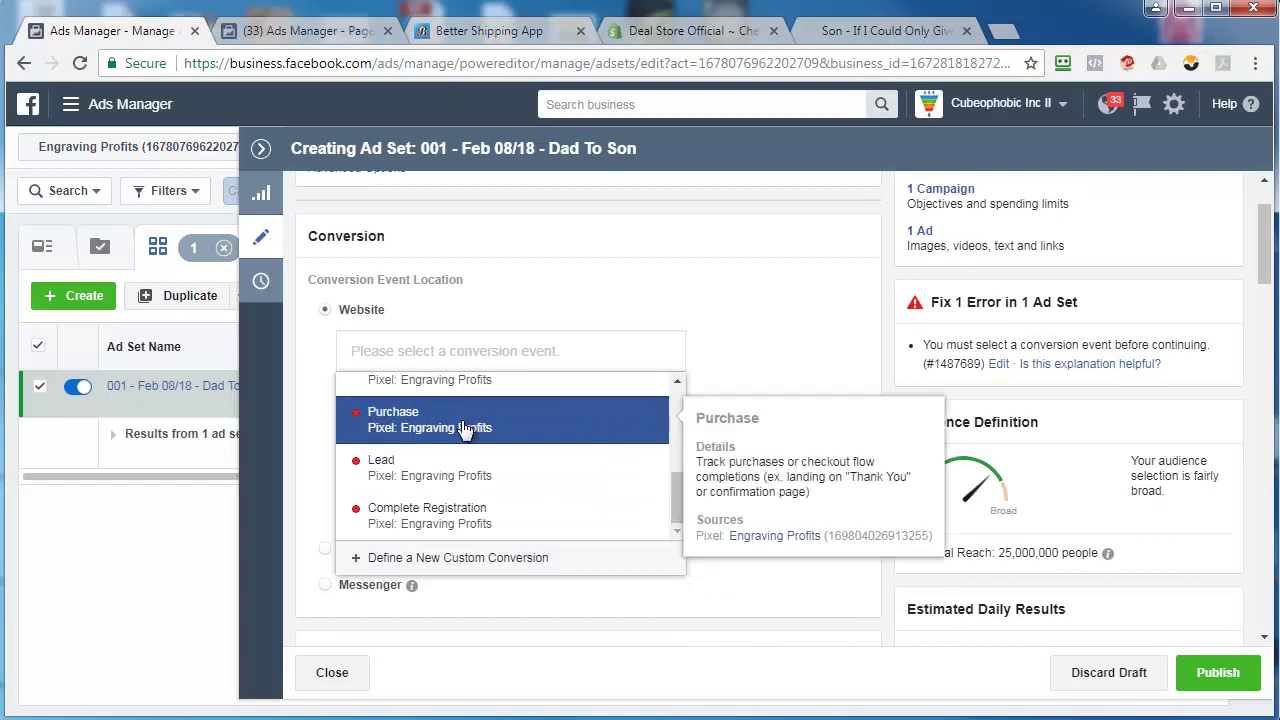
{"action": "left_click", "coordinate": [465, 425]}
{"action": "scroll", "coordinate": [751, 394], "scroll_direction": "down", "scroll_amount": 3}
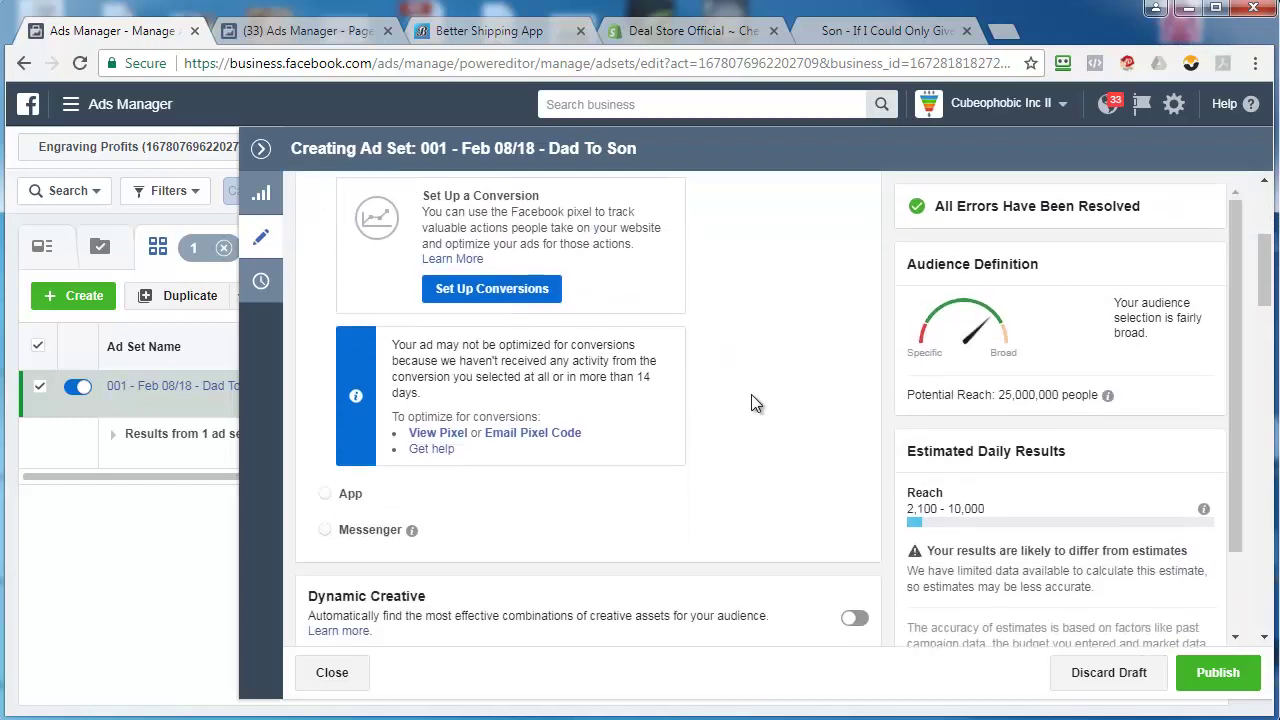
{"action": "scroll", "coordinate": [763, 394], "scroll_direction": "up", "scroll_amount": 2}
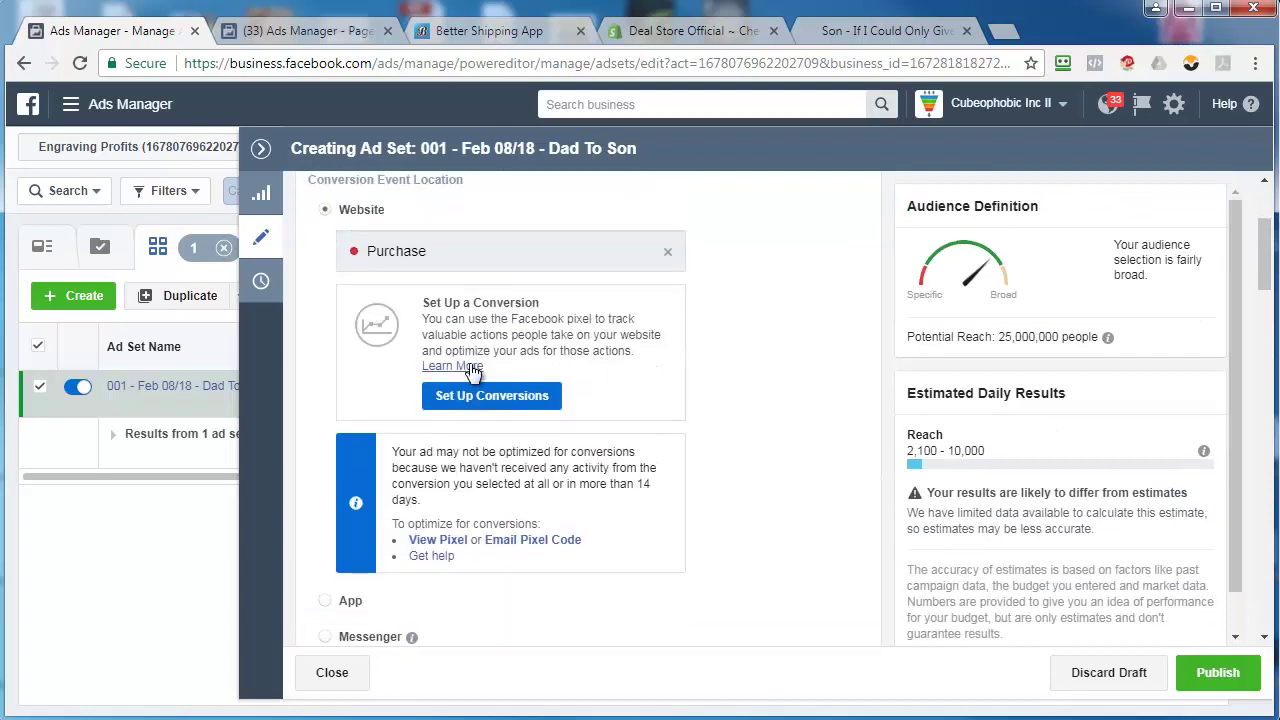
{"action": "scroll", "coordinate": [724, 411], "scroll_direction": "down", "scroll_amount": 5}
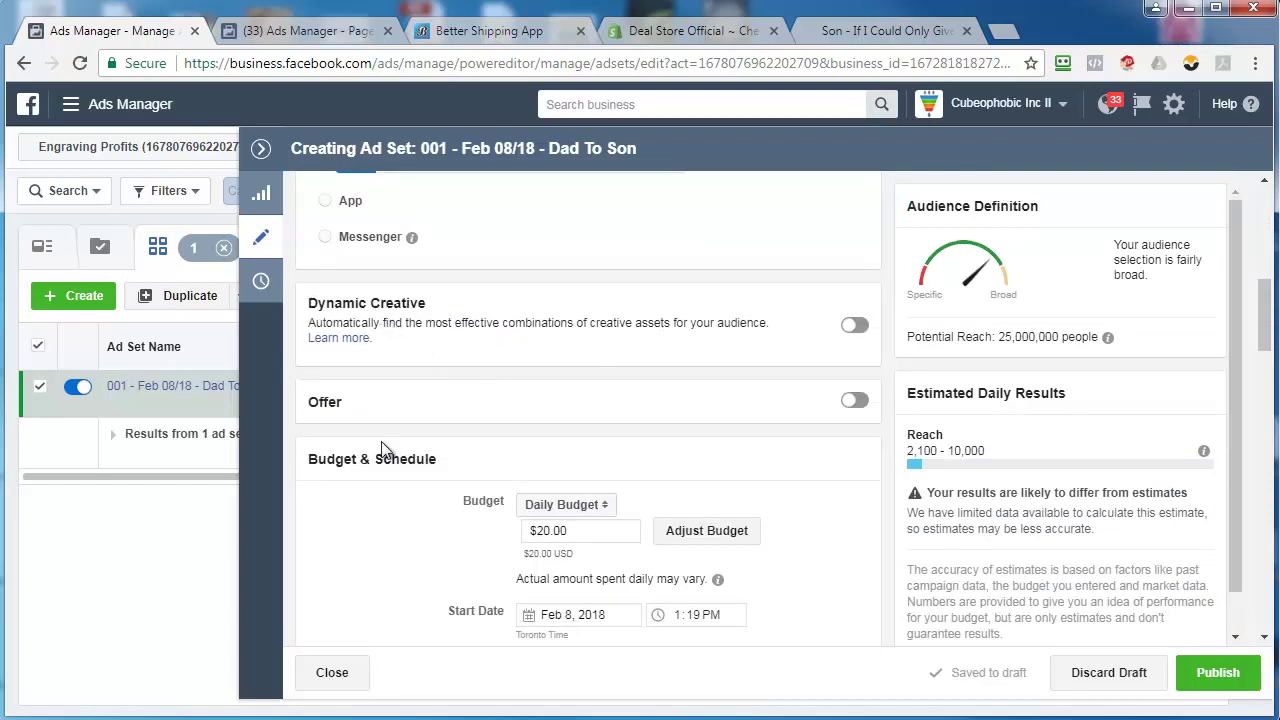
Raise the ad set's daily budget from $20.00 to $100.00
{"action": "scroll", "coordinate": [395, 445], "scroll_direction": "down", "scroll_amount": 2}
{"action": "left_click_drag", "start_coordinate": [570, 333], "coordinate": [366, 333]}
{"action": "type", "text": "100"}
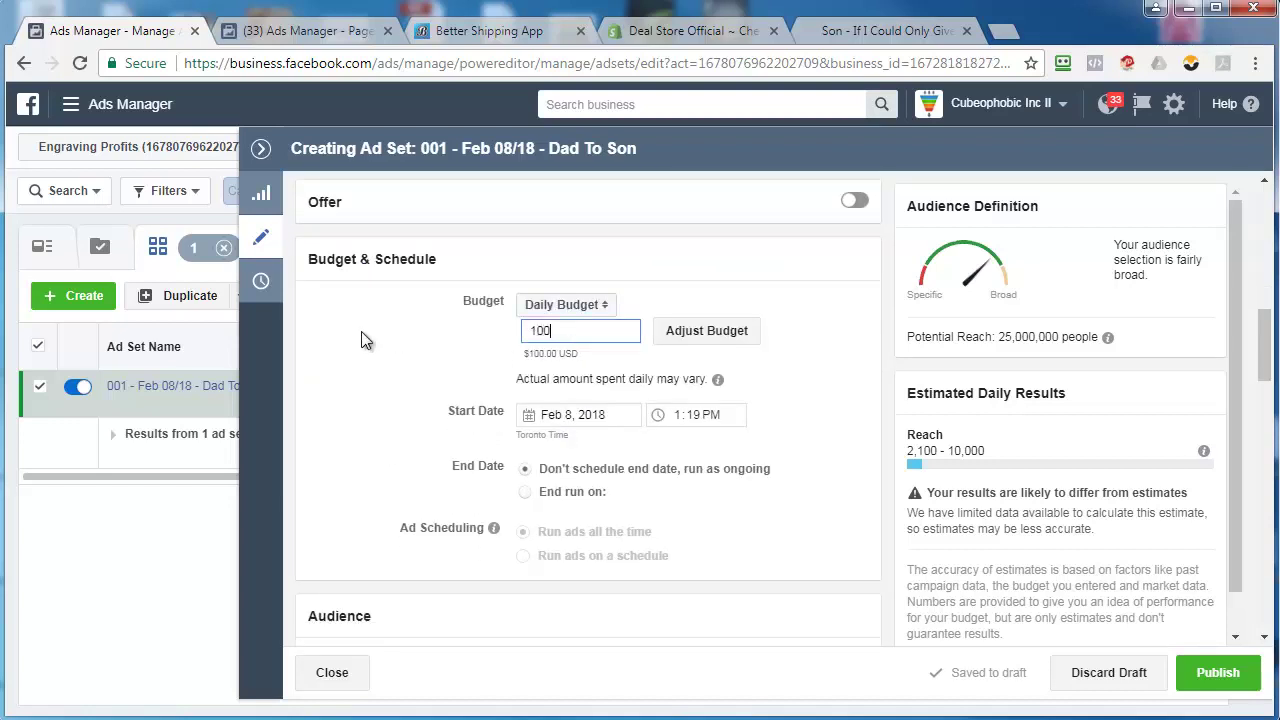
{"action": "left_click", "coordinate": [362, 333]}
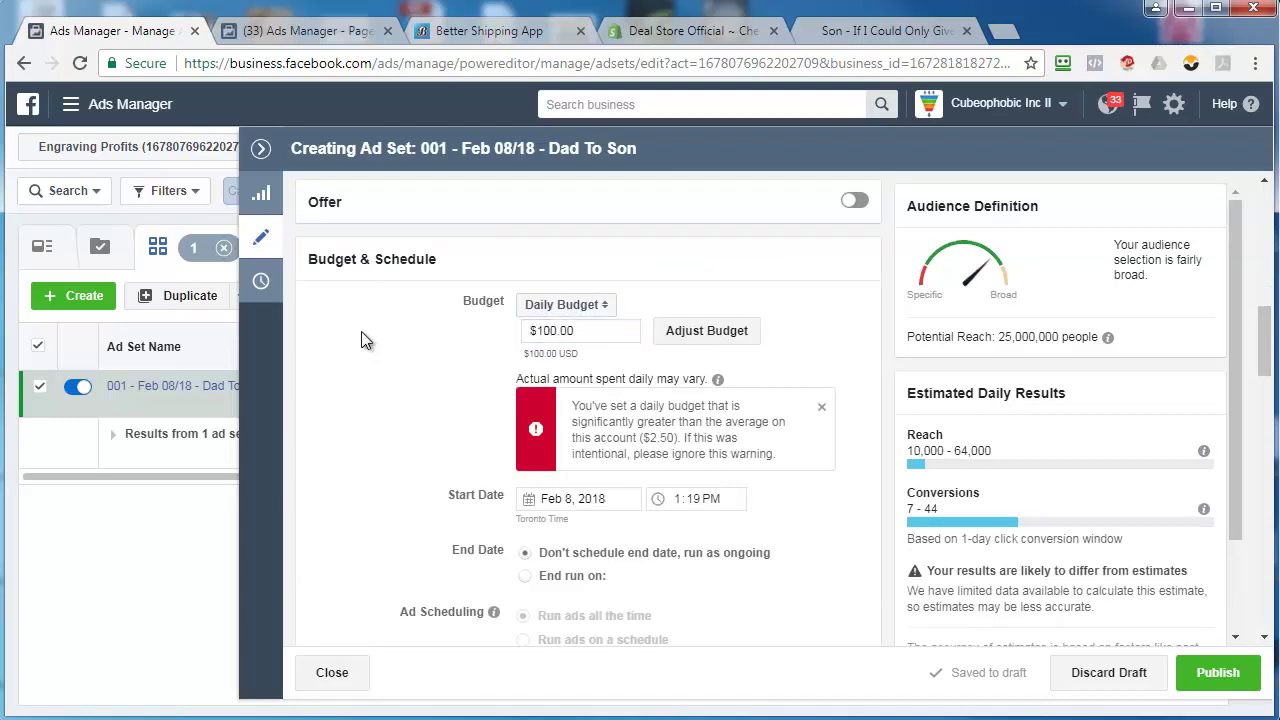
Set the schedule start to Feb 8, 2018 at 6:00 PM
{"action": "left_click", "coordinate": [588, 503]}
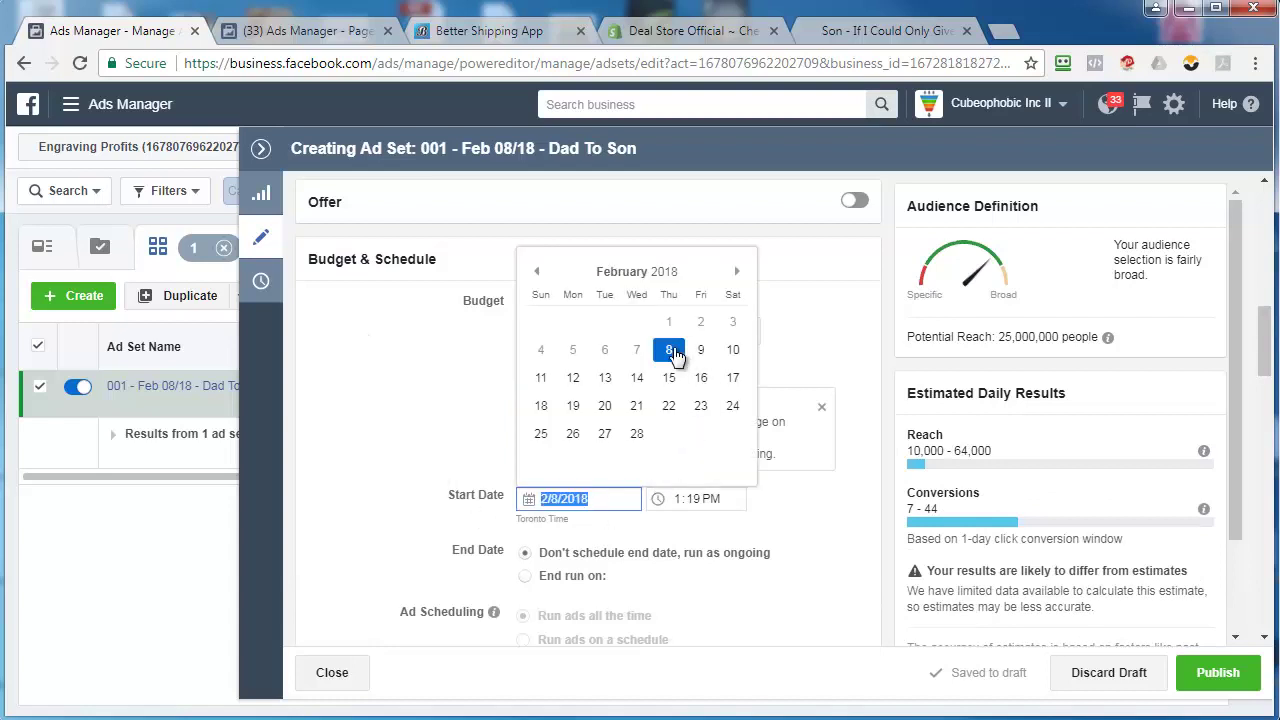
{"action": "left_click", "coordinate": [688, 505]}
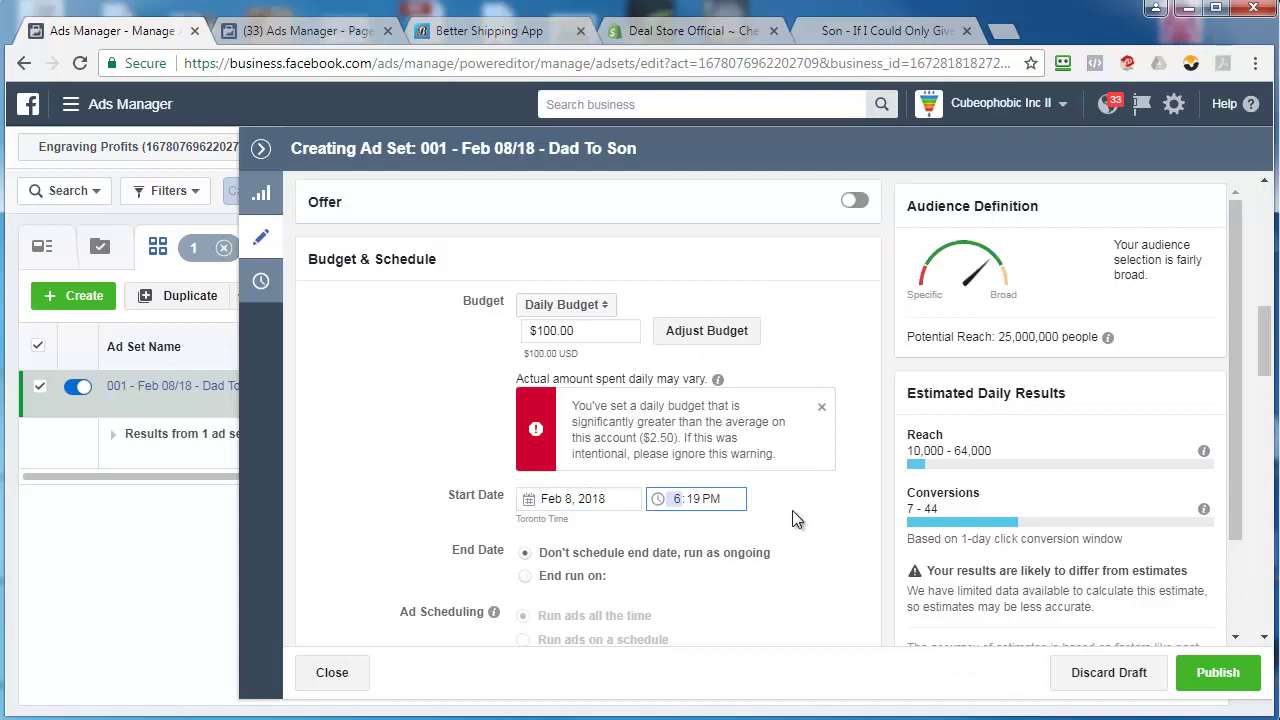
{"action": "key", "text": "Tab"}
{"action": "type", "text": "00"}
{"action": "left_click", "coordinate": [790, 512]}
Replace Canada with United States as the audience location
{"action": "scroll", "coordinate": [377, 392], "scroll_direction": "down", "scroll_amount": 3}
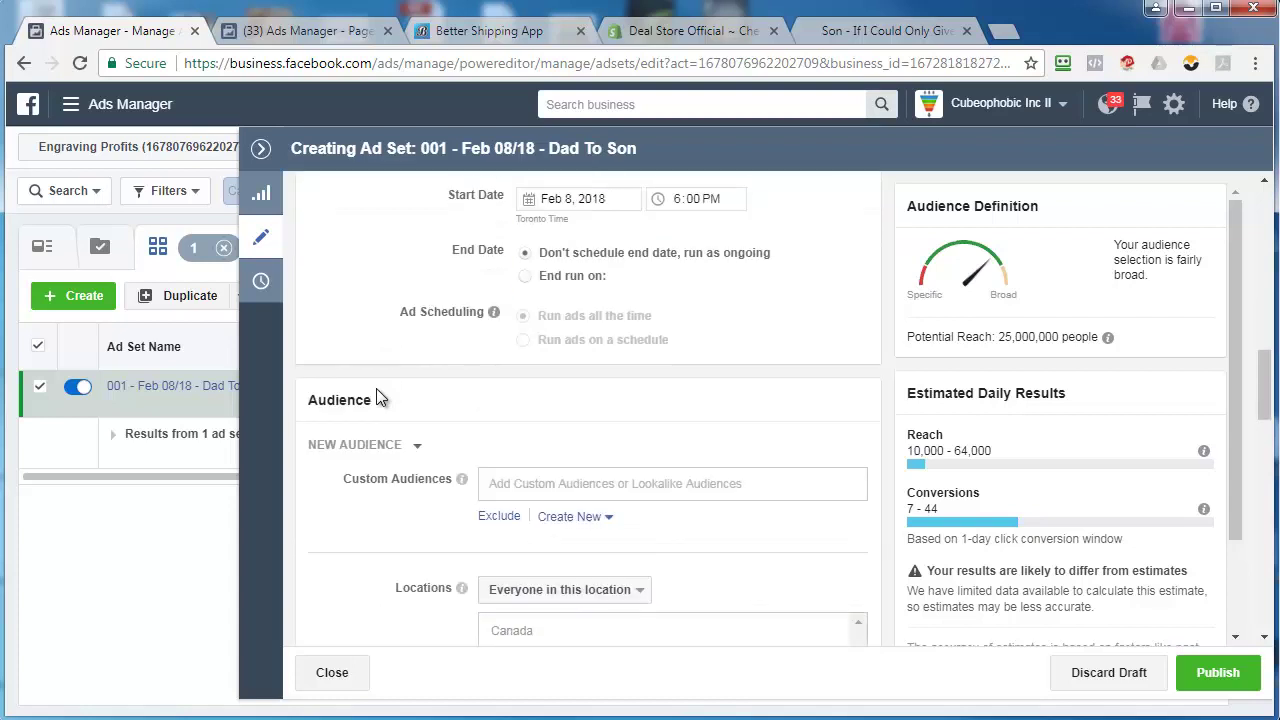
{"action": "scroll", "coordinate": [376, 388], "scroll_direction": "down", "scroll_amount": 2}
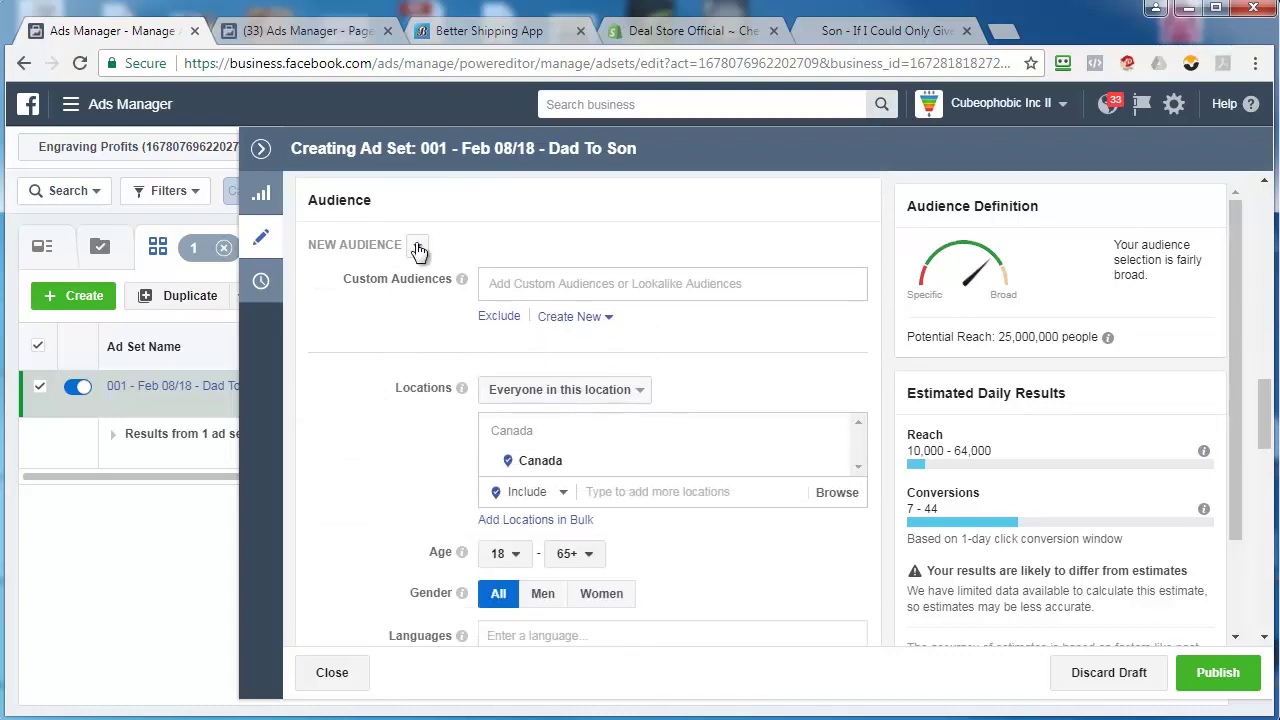
{"action": "scroll", "coordinate": [329, 396], "scroll_direction": "down", "scroll_amount": 2}
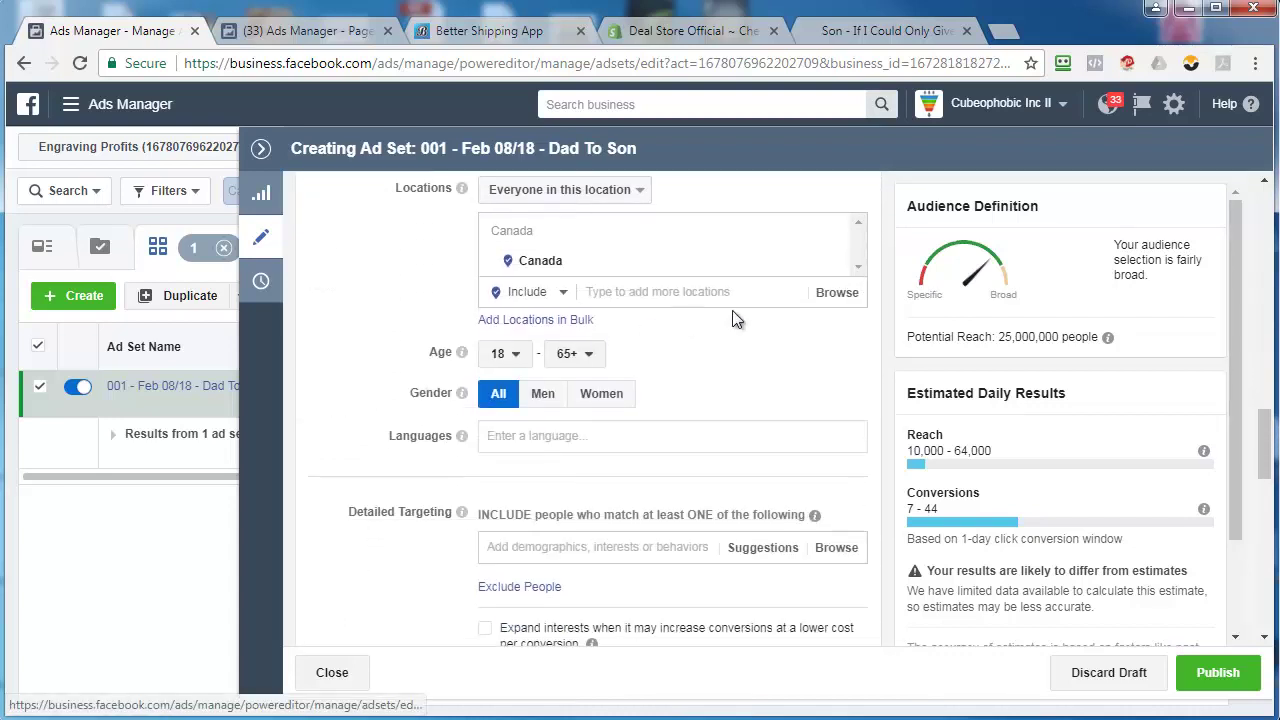
{"action": "left_click", "coordinate": [834, 264]}
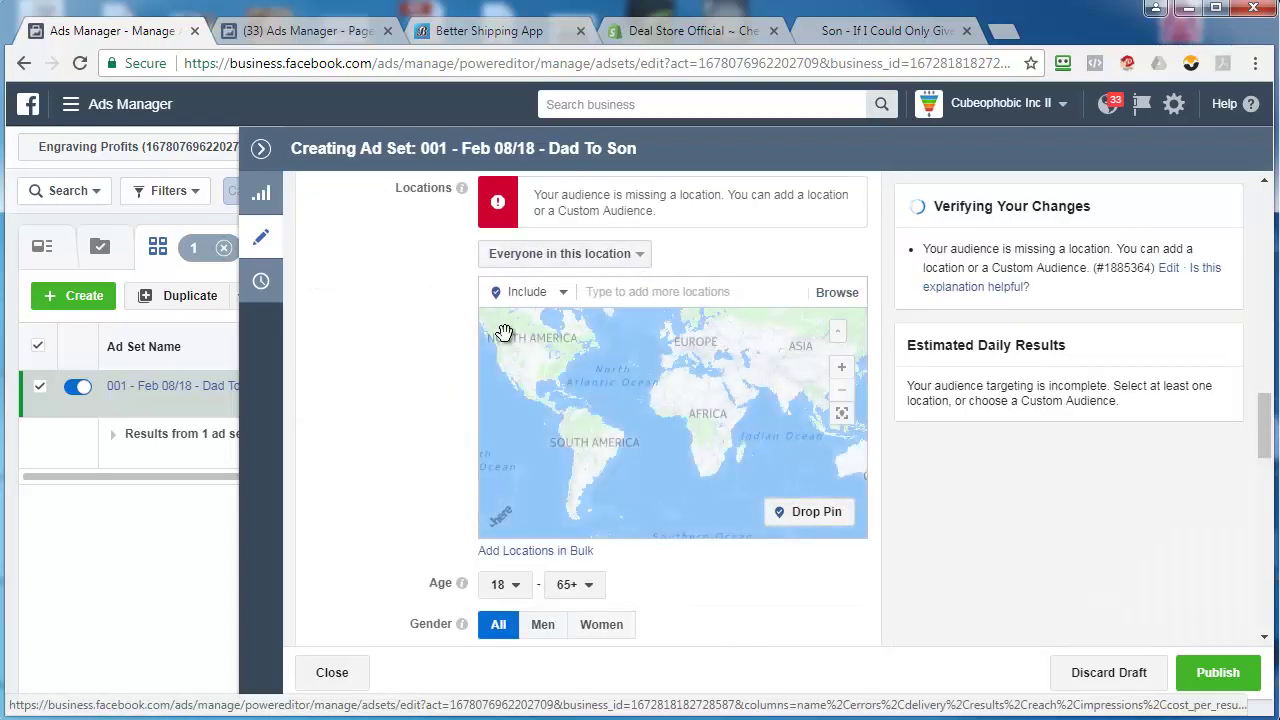
{"action": "left_click", "coordinate": [666, 293]}
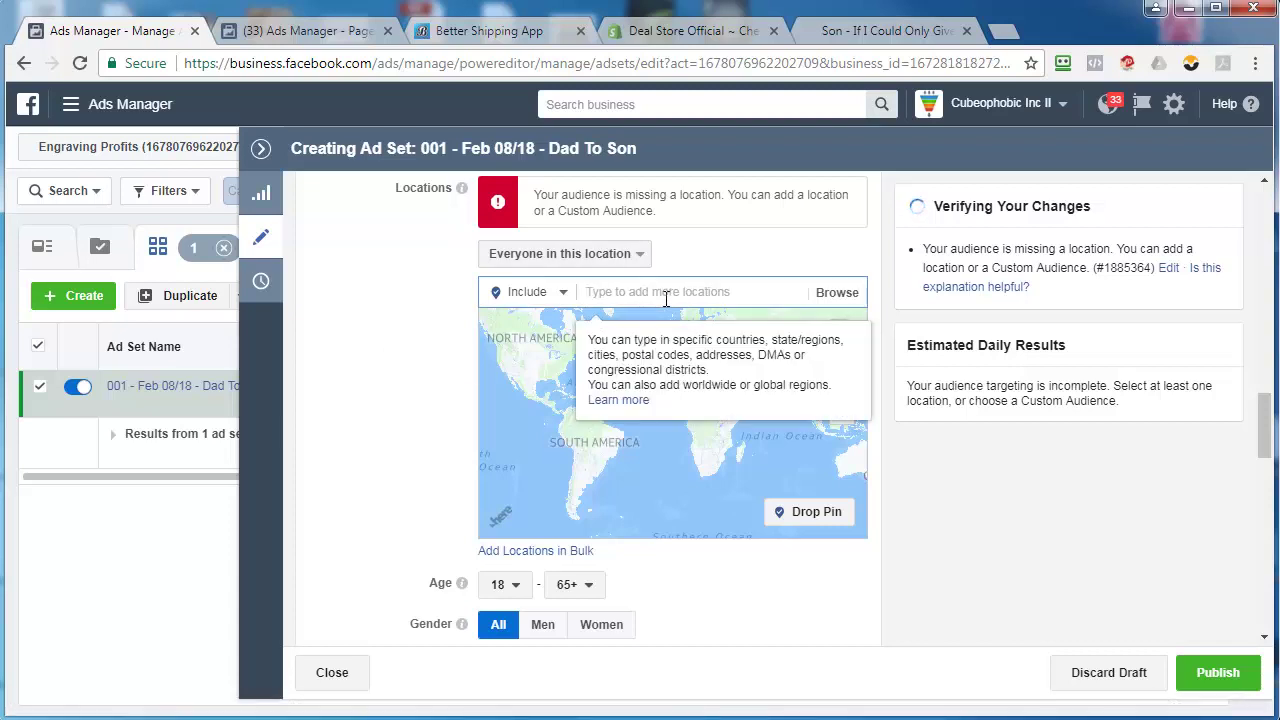
{"action": "type", "text": "united"}
{"action": "key", "text": "Return"}
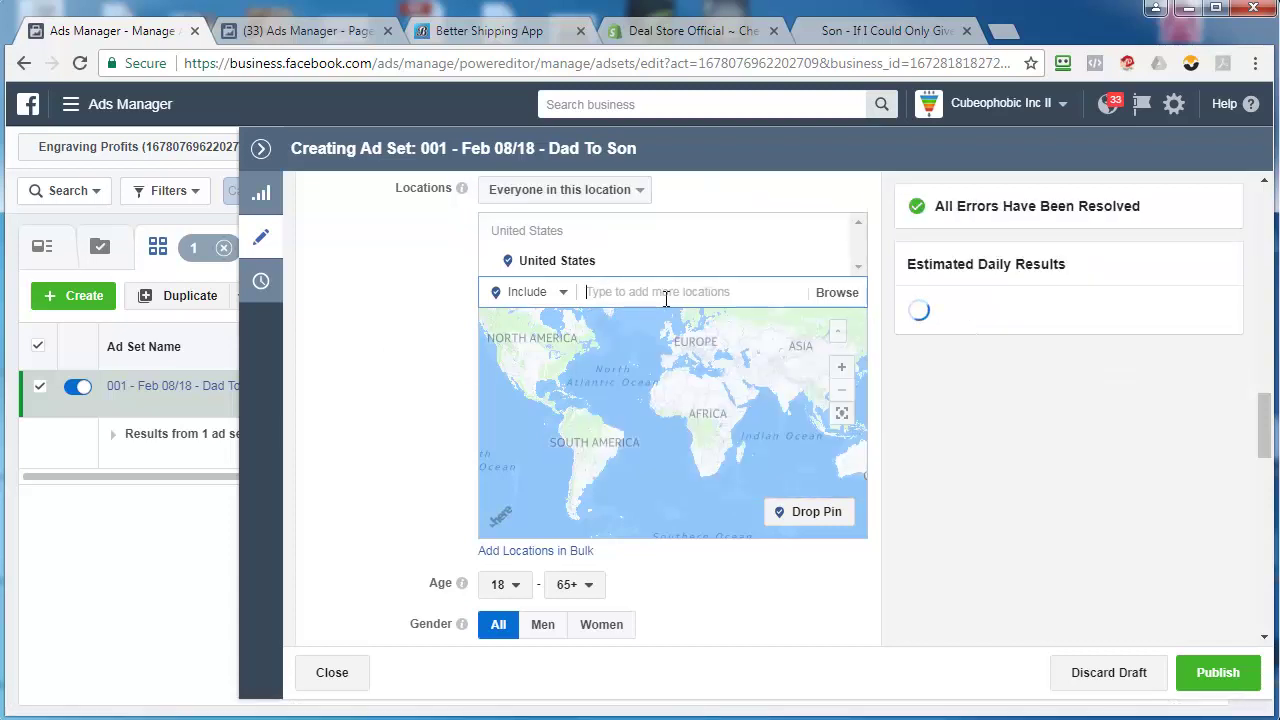
Limit the audience to men with a minimum age of 40
{"action": "scroll", "coordinate": [366, 393], "scroll_direction": "down", "scroll_amount": 2}
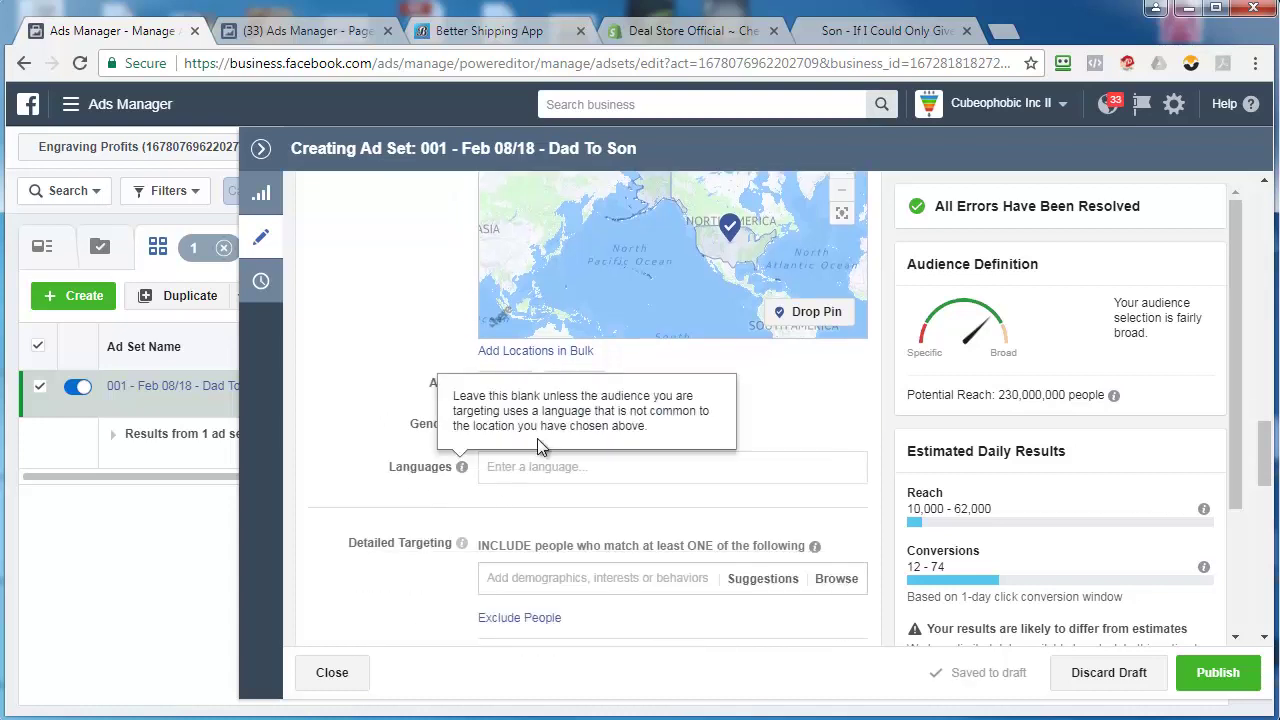
{"action": "left_click", "coordinate": [541, 425]}
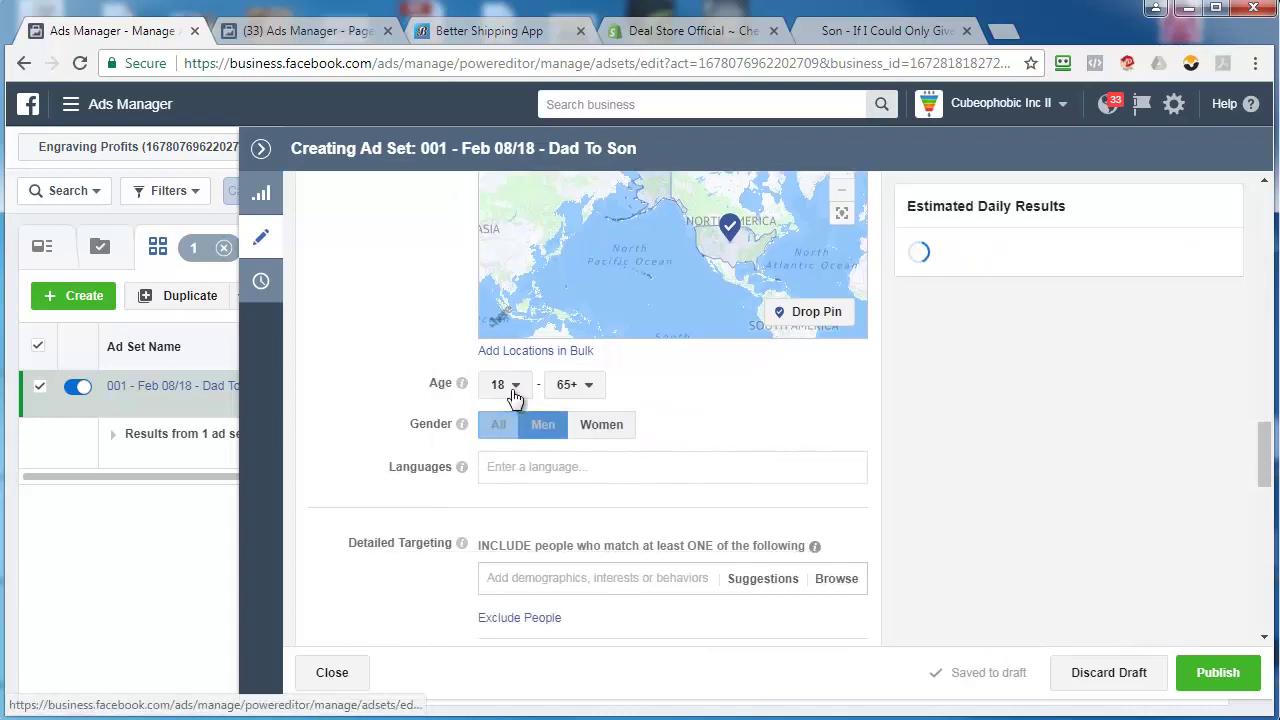
{"action": "left_click", "coordinate": [503, 385]}
{"action": "scroll", "coordinate": [505, 590], "scroll_direction": "down", "scroll_amount": 4}
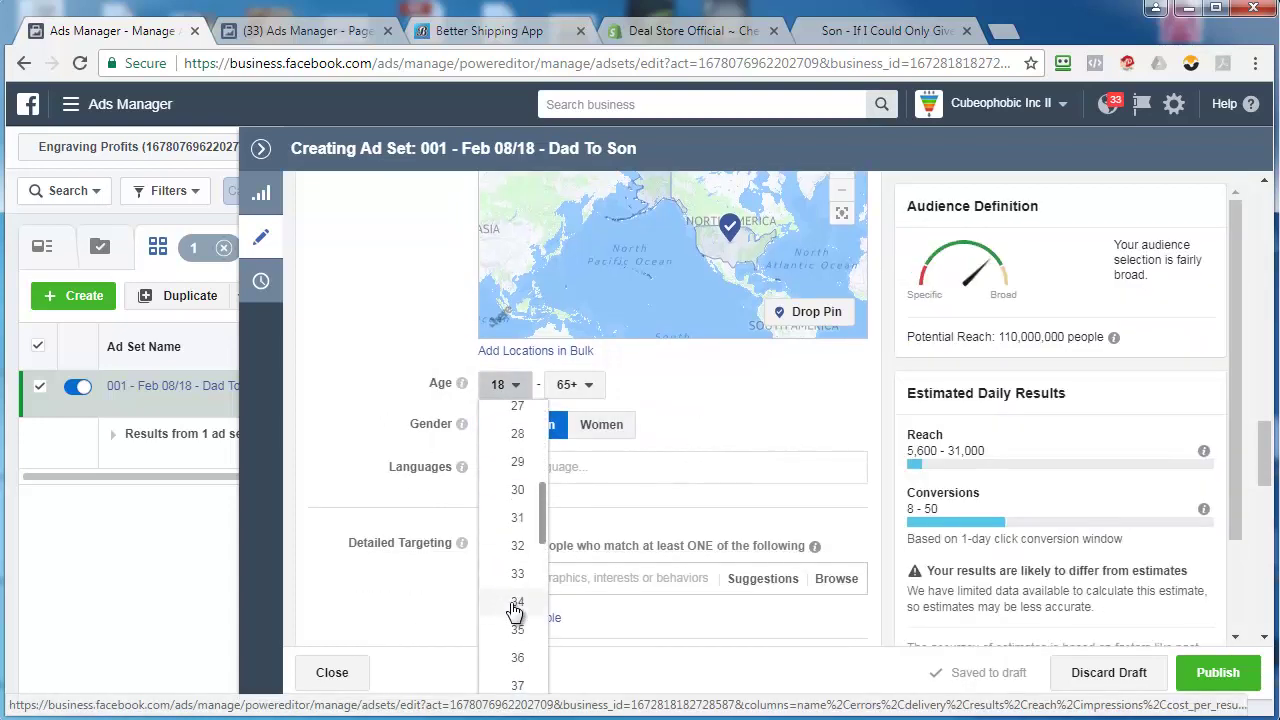
{"action": "scroll", "coordinate": [519, 600], "scroll_direction": "down", "scroll_amount": 2}
{"action": "left_click", "coordinate": [518, 566]}
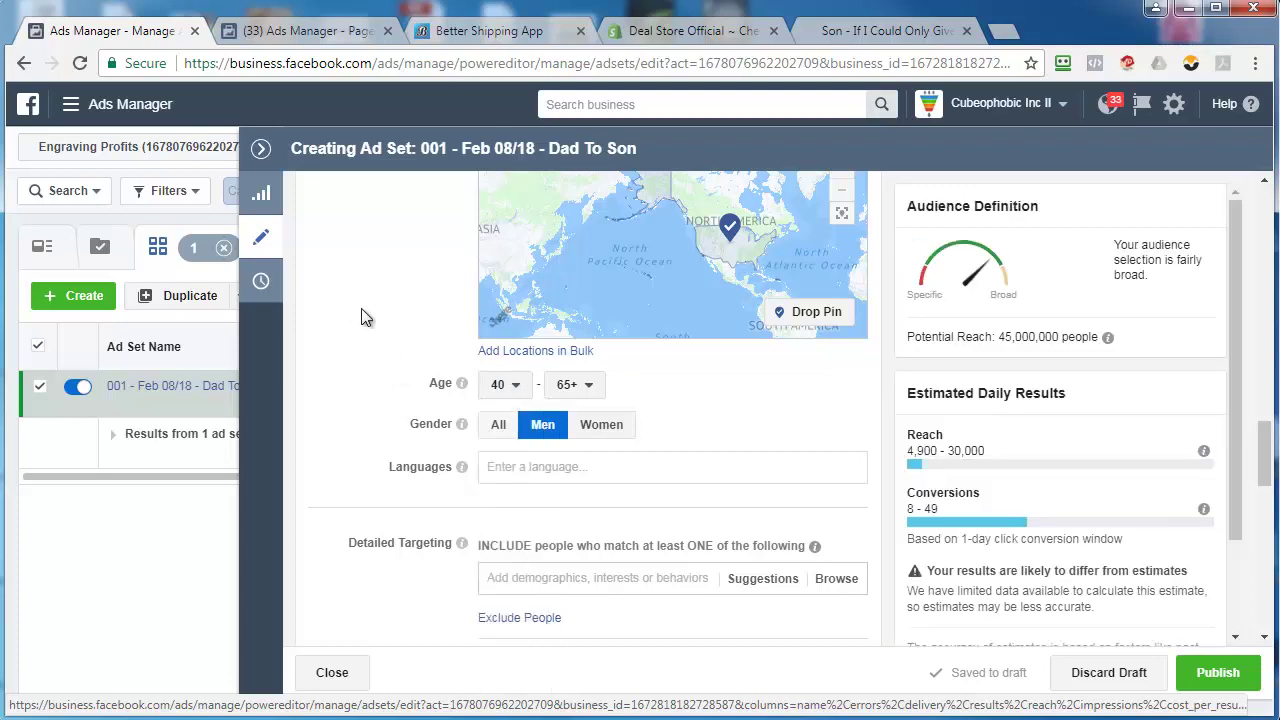
{"action": "left_click", "coordinate": [506, 388]}
{"action": "scroll", "coordinate": [512, 605], "scroll_direction": "down", "scroll_amount": 3}
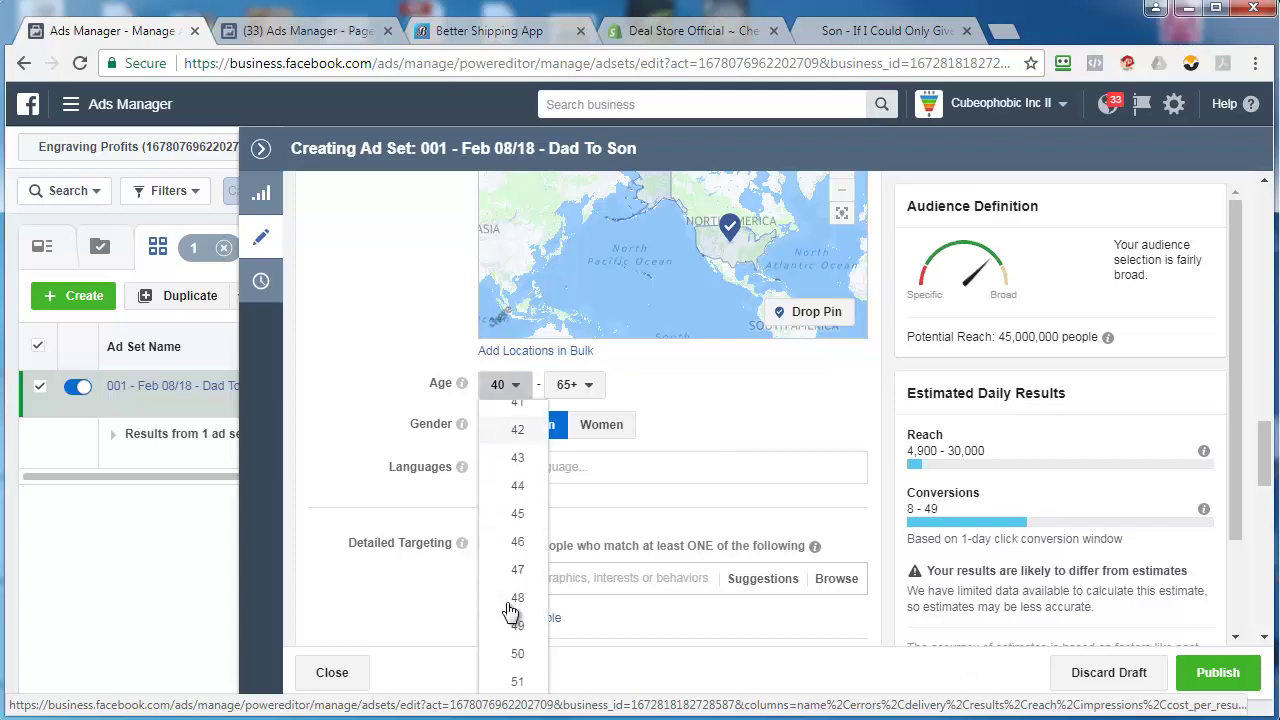
{"action": "left_click", "coordinate": [346, 292]}
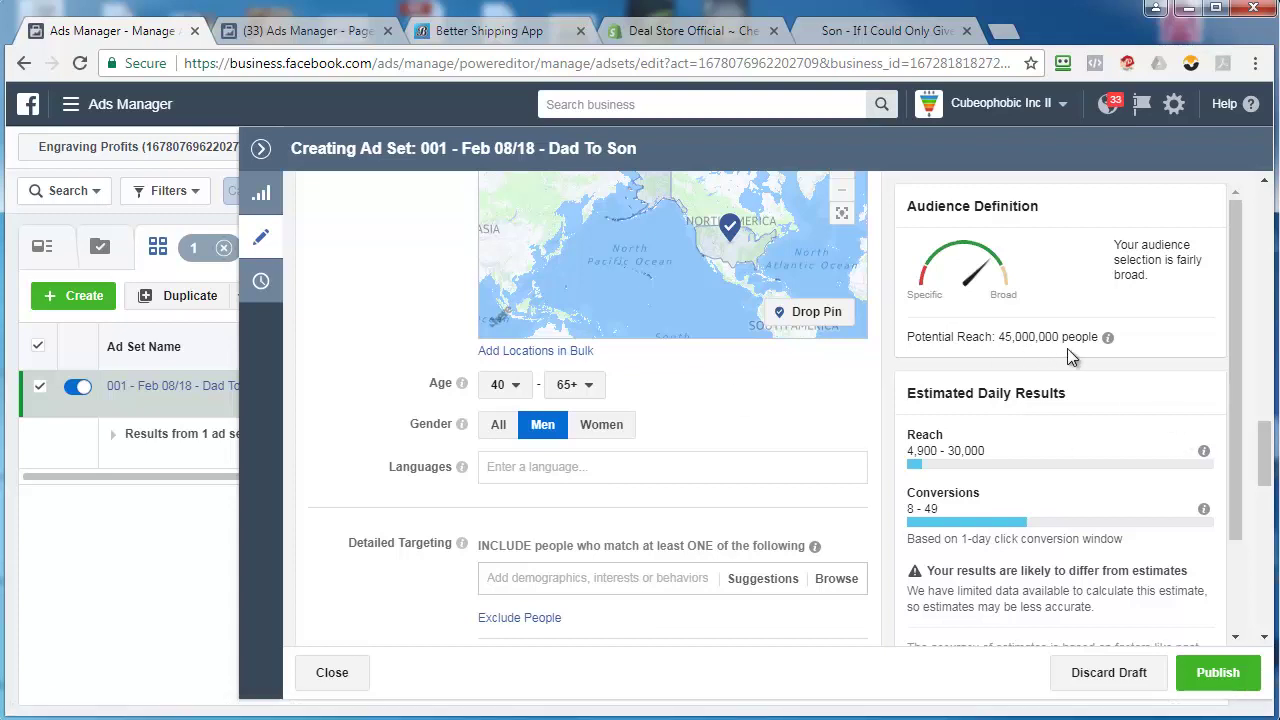
{"action": "mouse_move", "coordinate": [1108, 338]}
Add the Son interest to detailed targeting
{"action": "scroll", "coordinate": [390, 437], "scroll_direction": "down", "scroll_amount": 1}
{"action": "scroll", "coordinate": [390, 437], "scroll_direction": "down", "scroll_amount": 5}
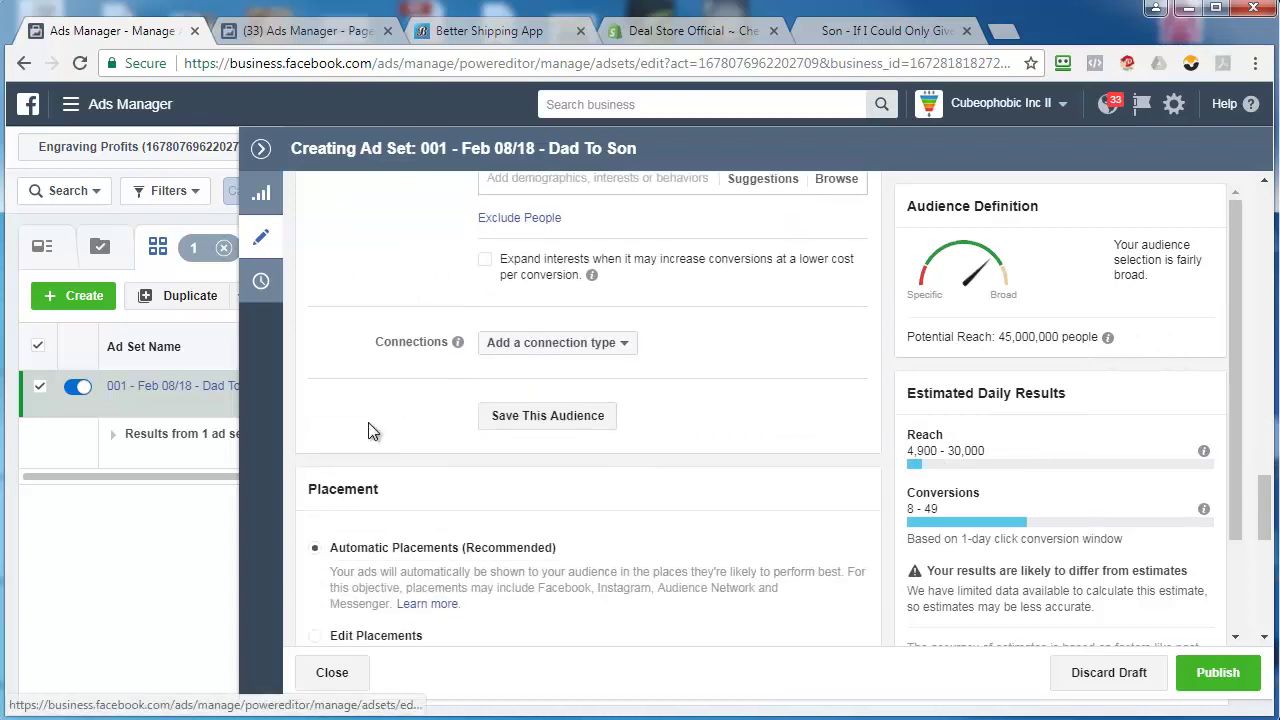
{"action": "scroll", "coordinate": [376, 433], "scroll_direction": "up", "scroll_amount": 3}
{"action": "left_click", "coordinate": [510, 378]}
{"action": "type", "text": "son"}
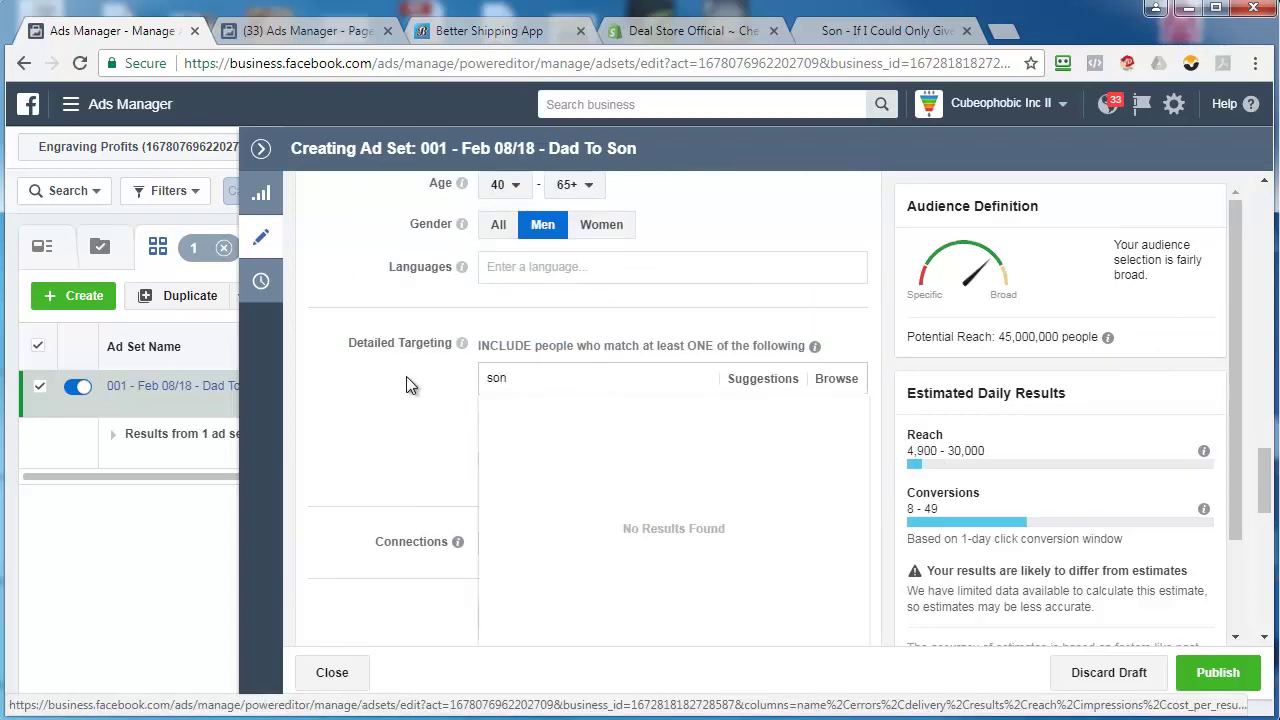
{"action": "key", "text": "Return"}
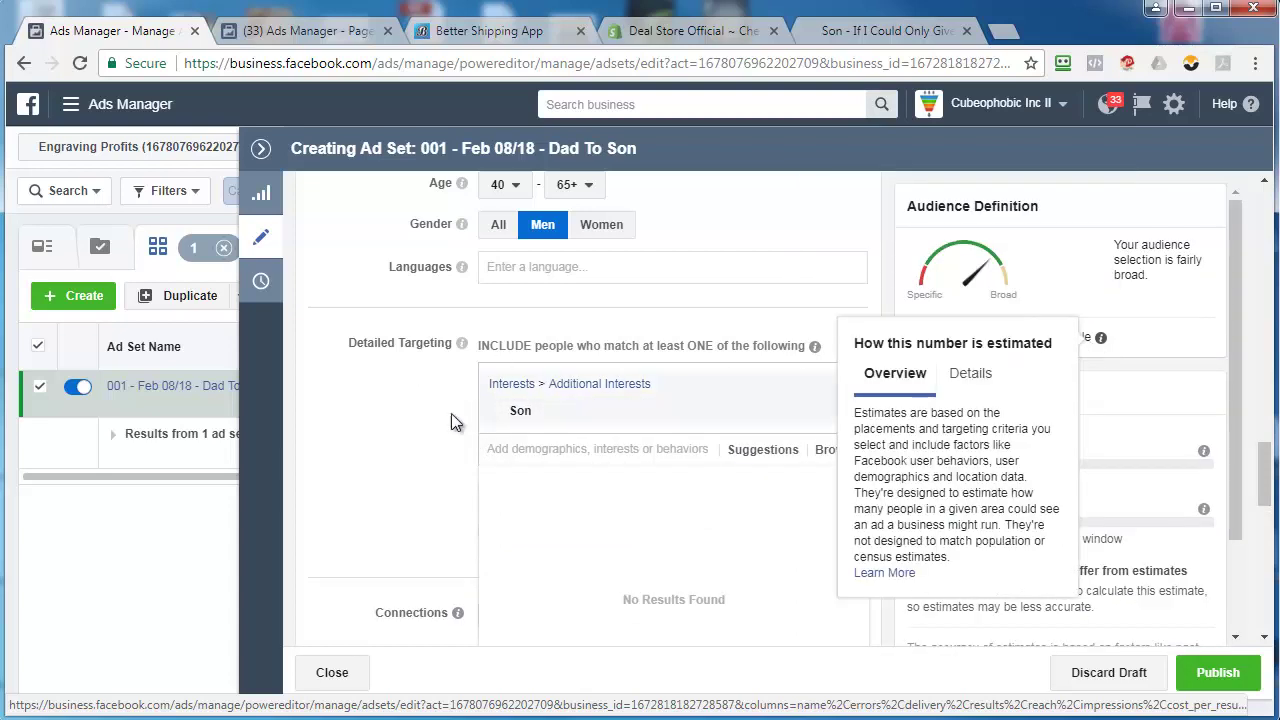
{"action": "left_click", "coordinate": [405, 444]}
Narrow the audience to also require Parents (All) and Engaged Shoppers
{"action": "left_click", "coordinate": [615, 489]}
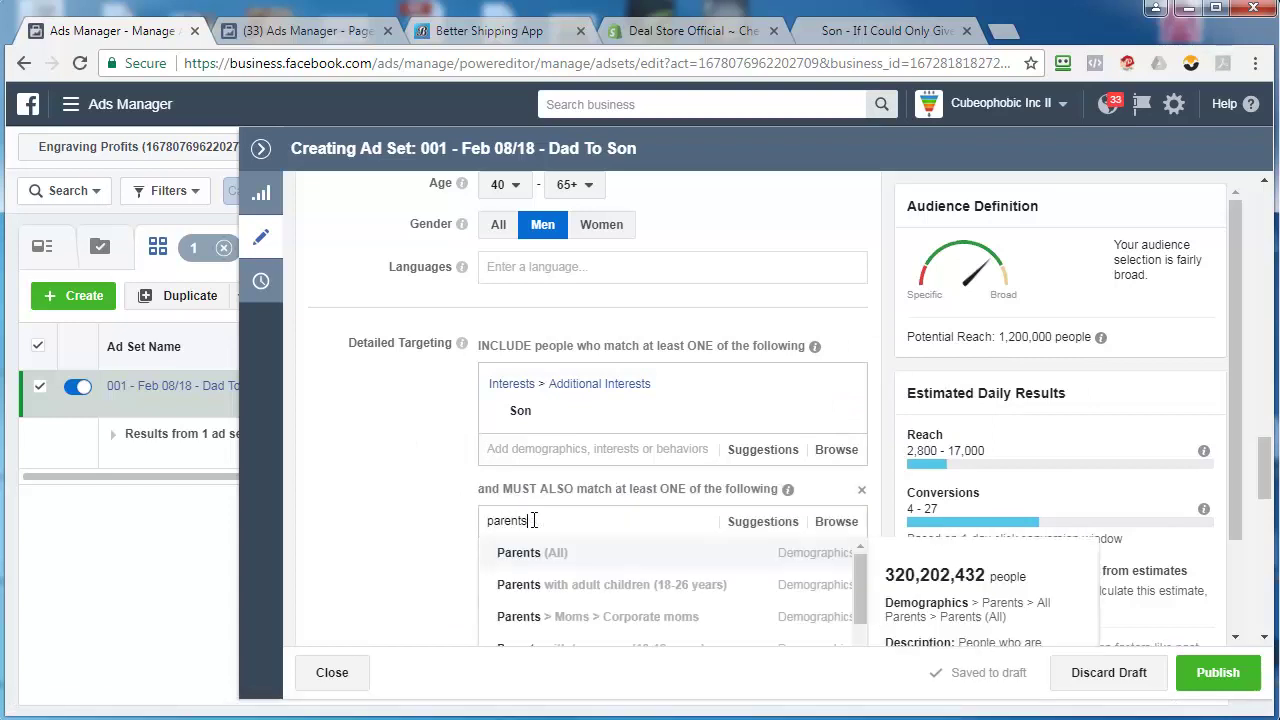
{"action": "key", "text": "Return"}
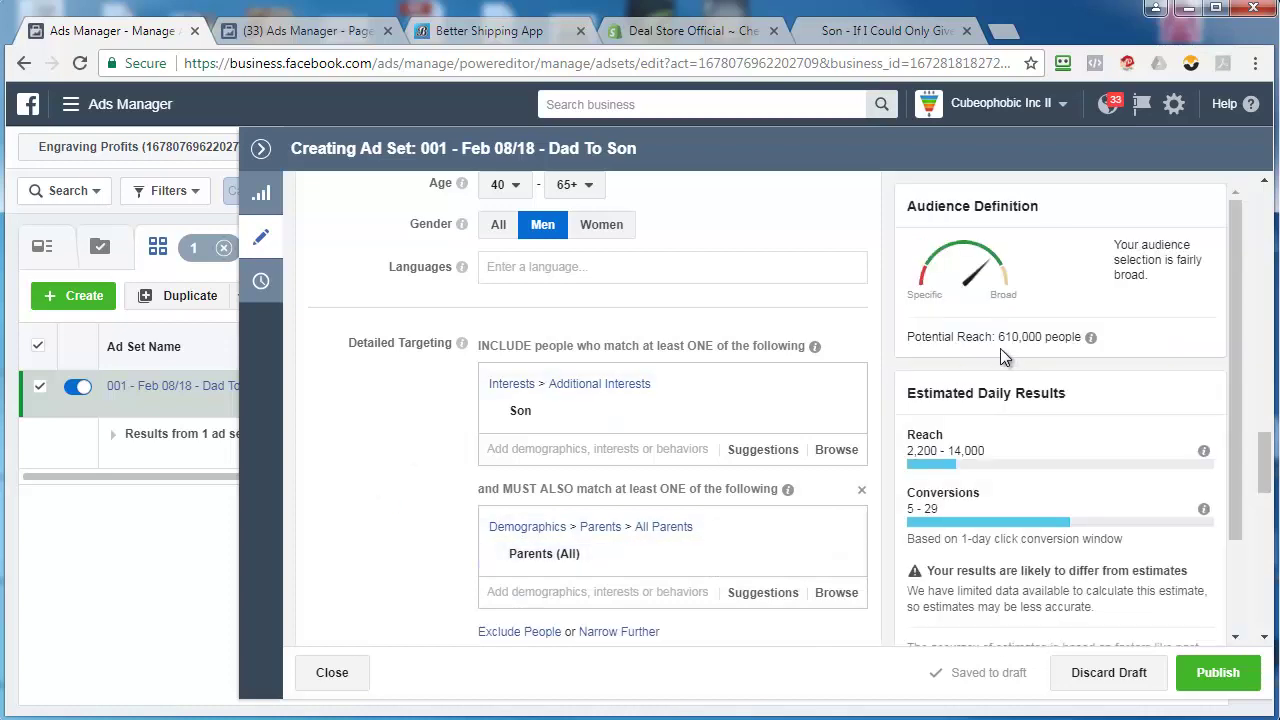
{"action": "scroll", "coordinate": [392, 510], "scroll_direction": "down", "scroll_amount": 1}
{"action": "scroll", "coordinate": [392, 510], "scroll_direction": "down", "scroll_amount": 1}
{"action": "left_click", "coordinate": [600, 432]}
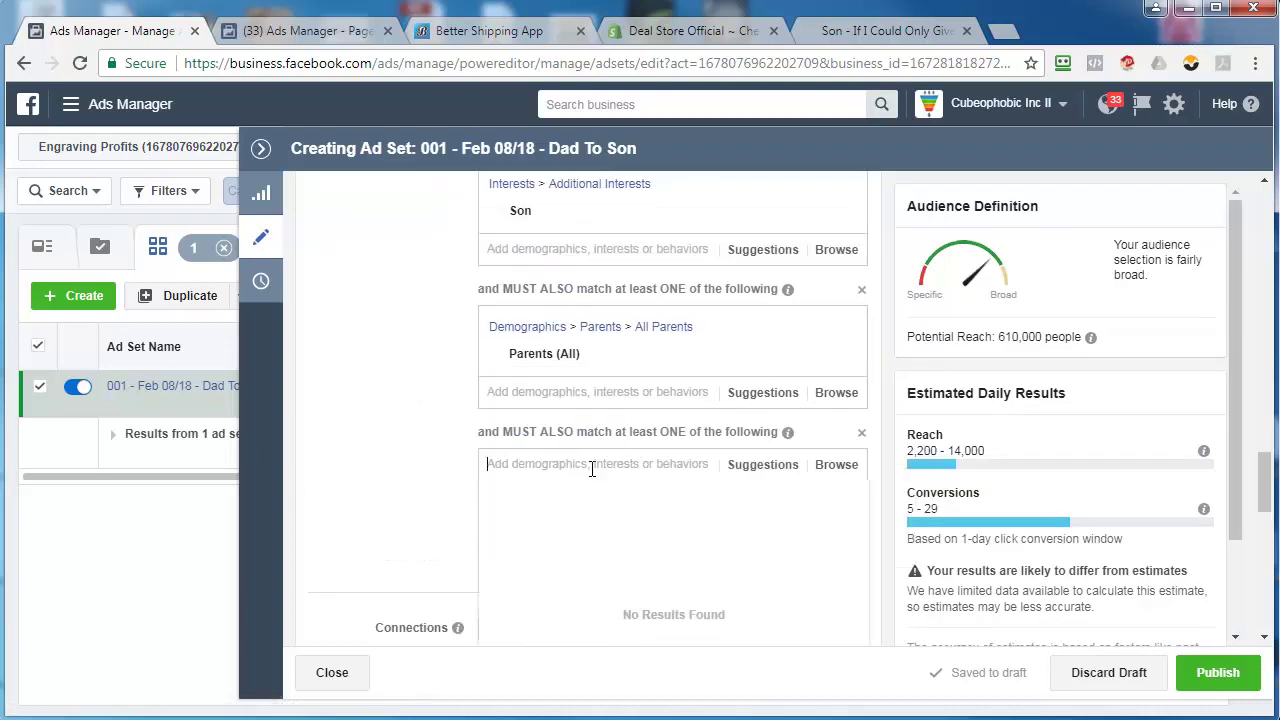
{"action": "type", "text": "engaged shoppers"}
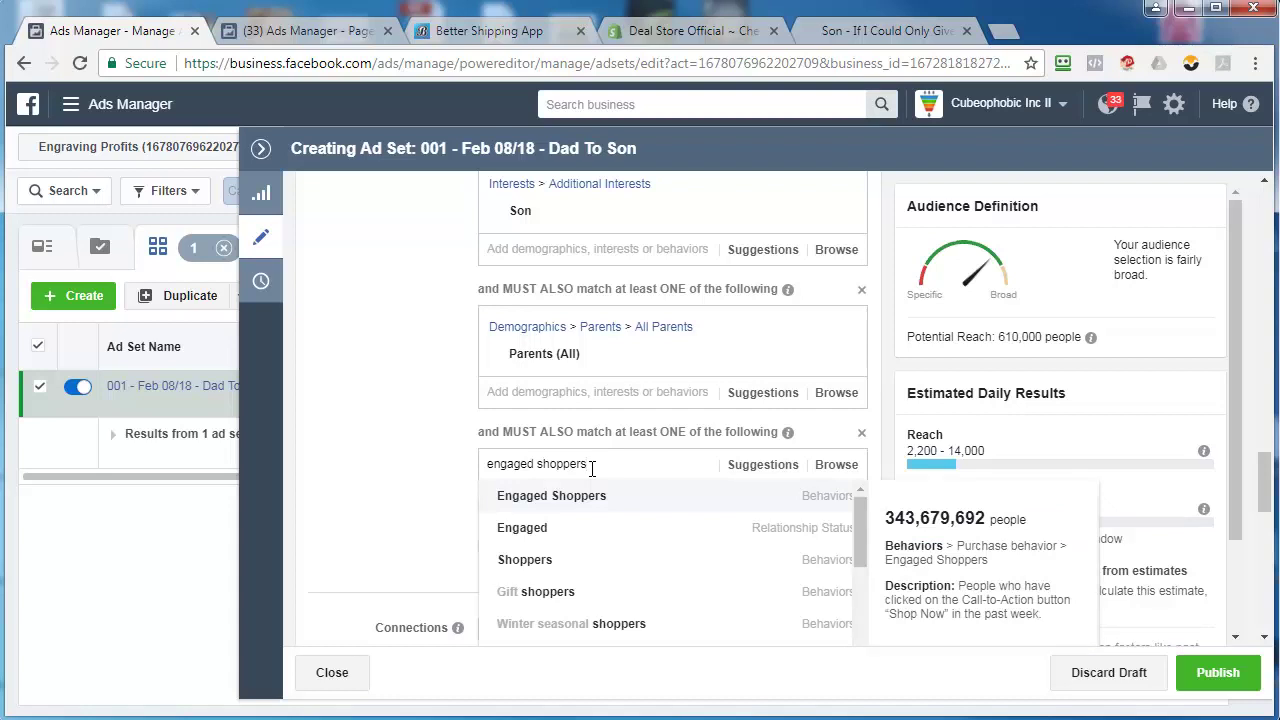
{"action": "left_click", "coordinate": [557, 495]}
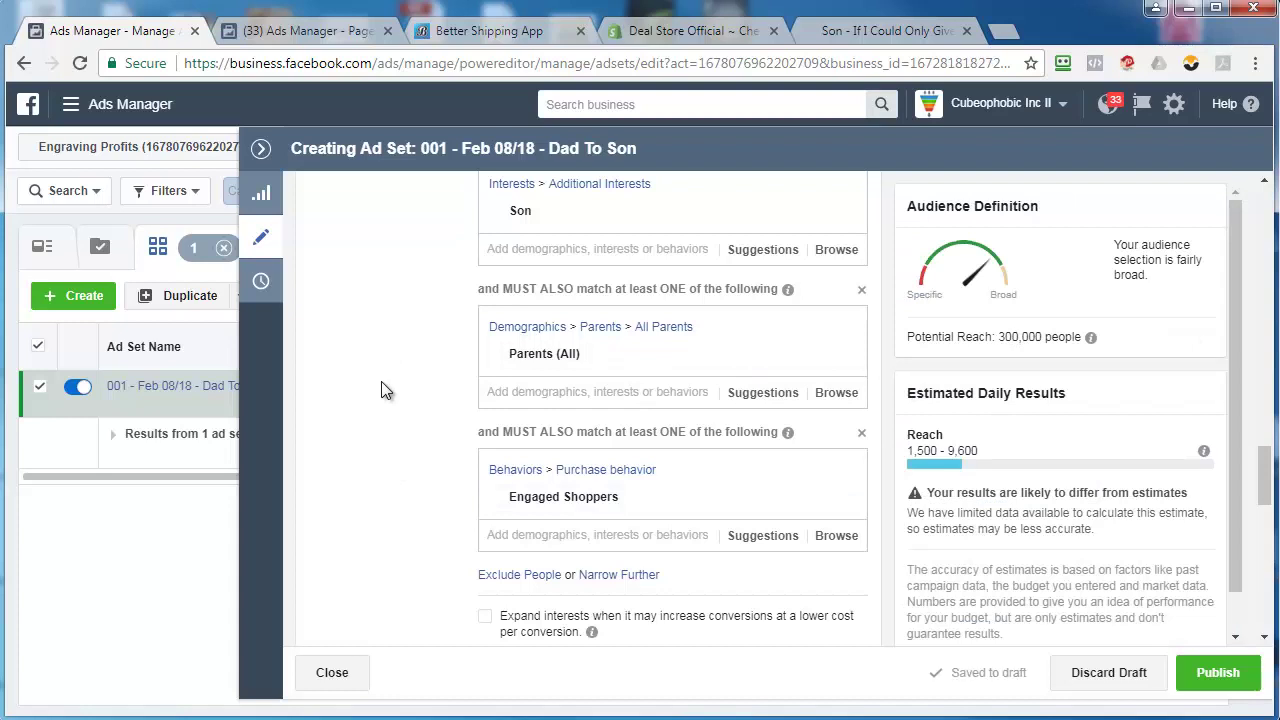
{"action": "scroll", "coordinate": [387, 390], "scroll_direction": "down", "scroll_amount": 5}
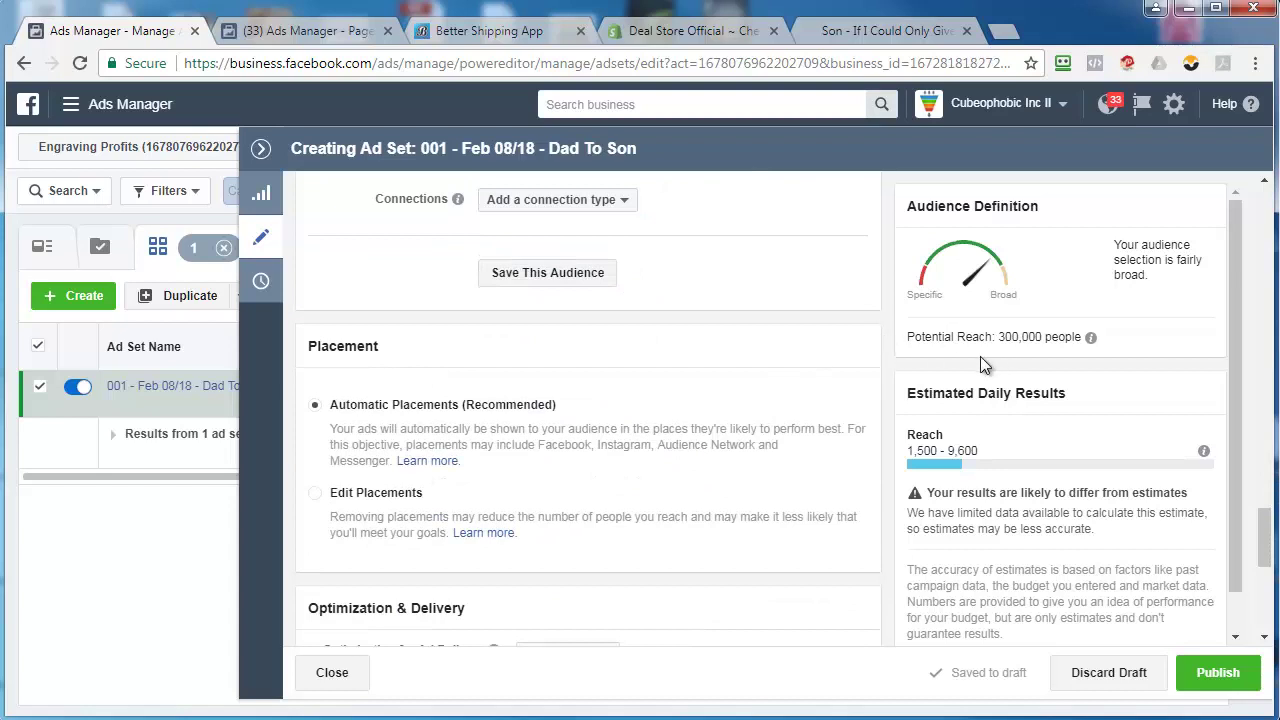
Use manual placements on mobile only, turning off Instant Articles, Instagram and Audience Network
{"action": "scroll", "coordinate": [560, 404], "scroll_direction": "down", "scroll_amount": 2}
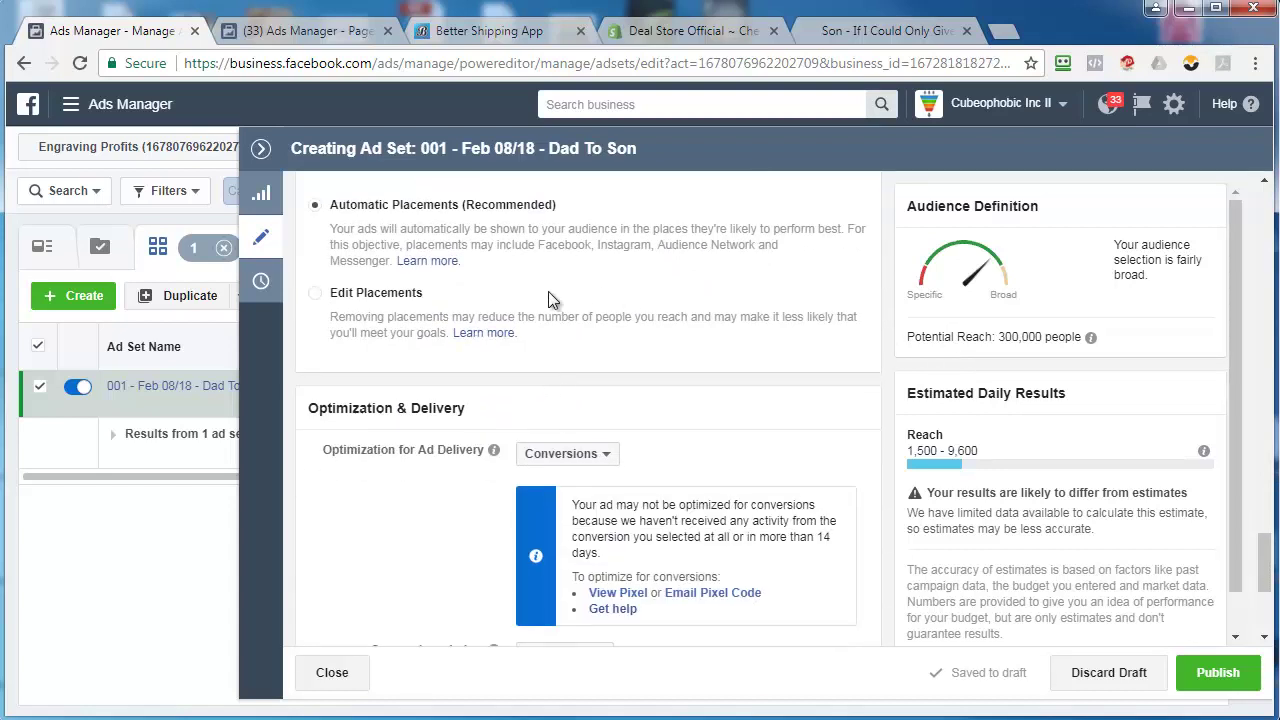
{"action": "left_click", "coordinate": [366, 297]}
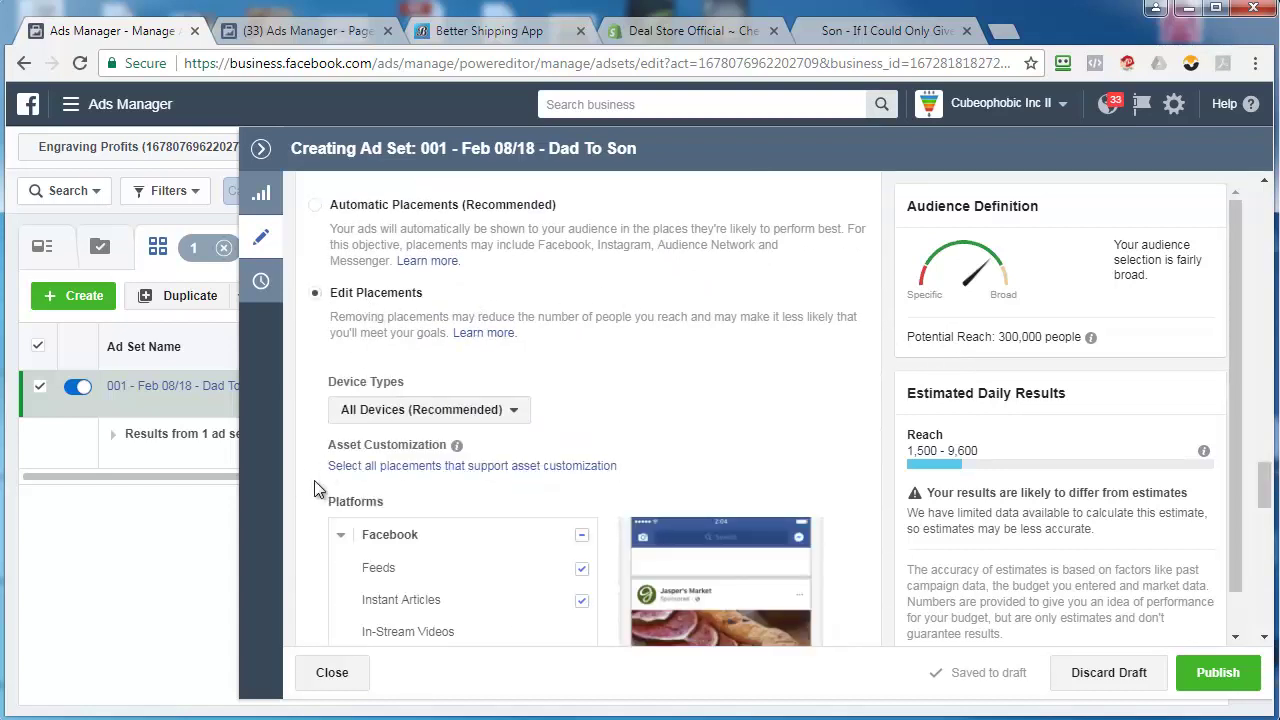
{"action": "scroll", "coordinate": [314, 482], "scroll_direction": "down", "scroll_amount": 1}
{"action": "left_click", "coordinate": [425, 213]}
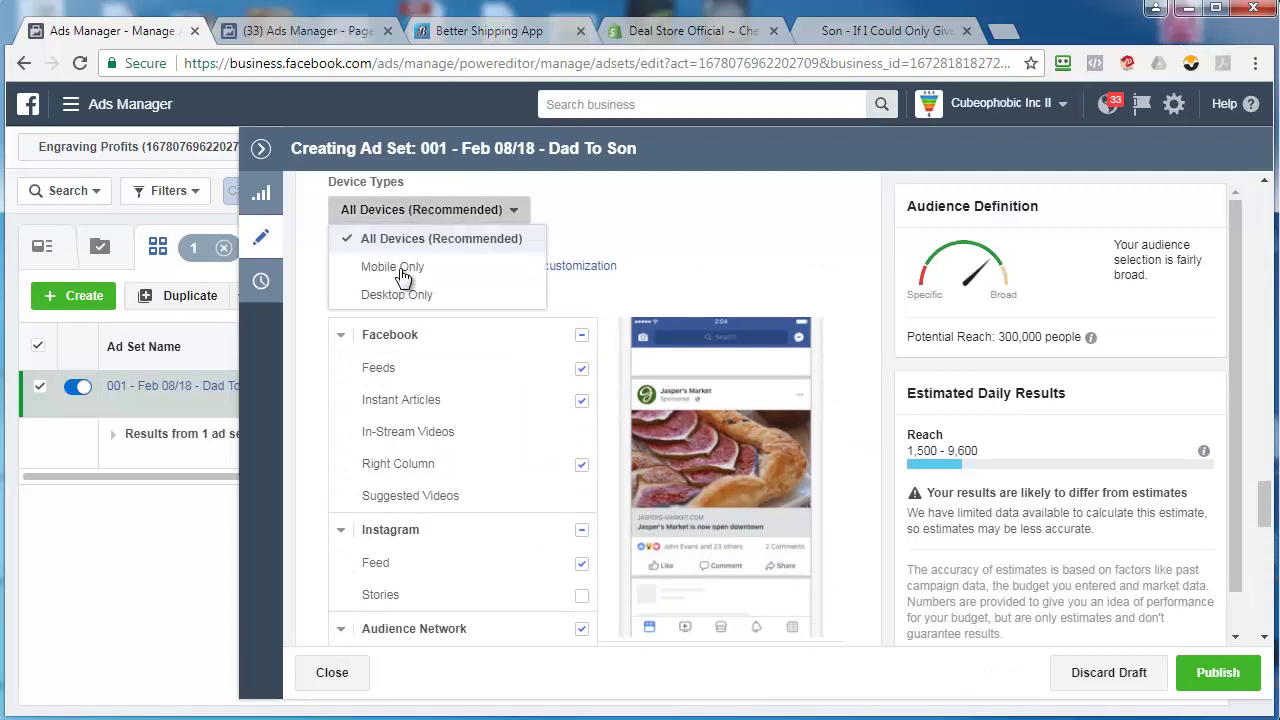
{"action": "left_click", "coordinate": [398, 272]}
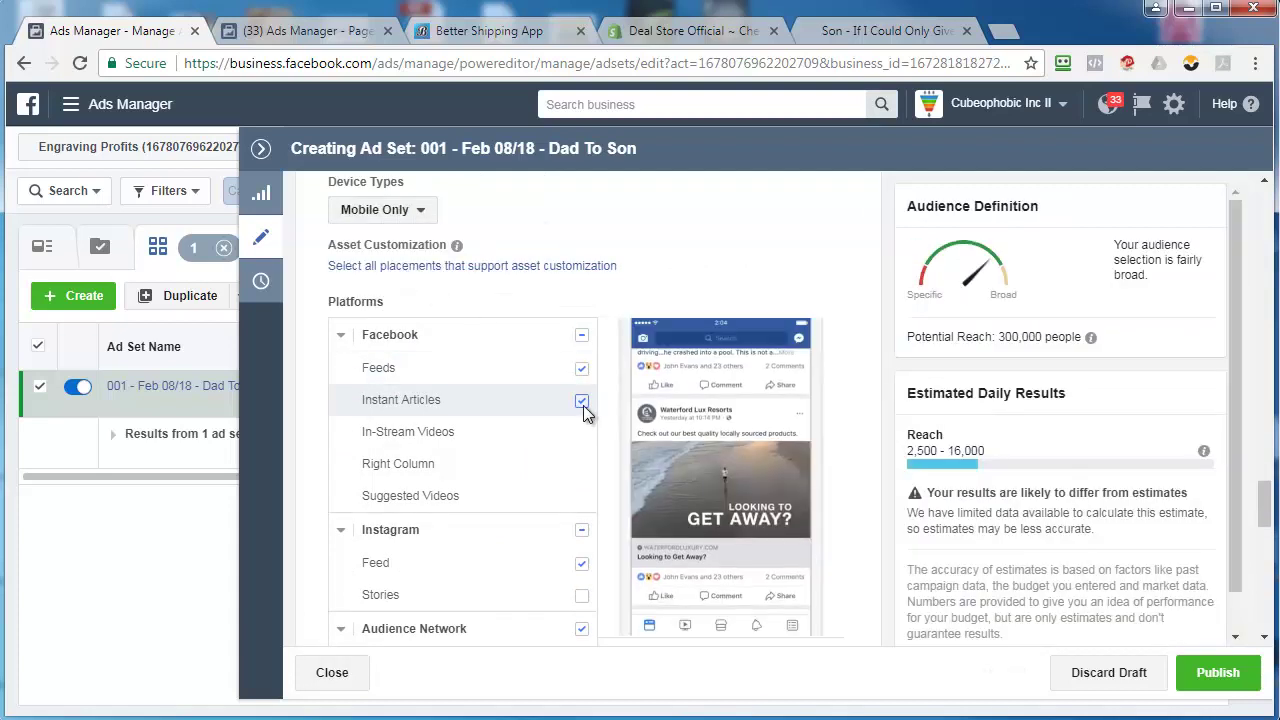
{"action": "left_click", "coordinate": [581, 530]}
{"action": "left_click", "coordinate": [581, 628]}
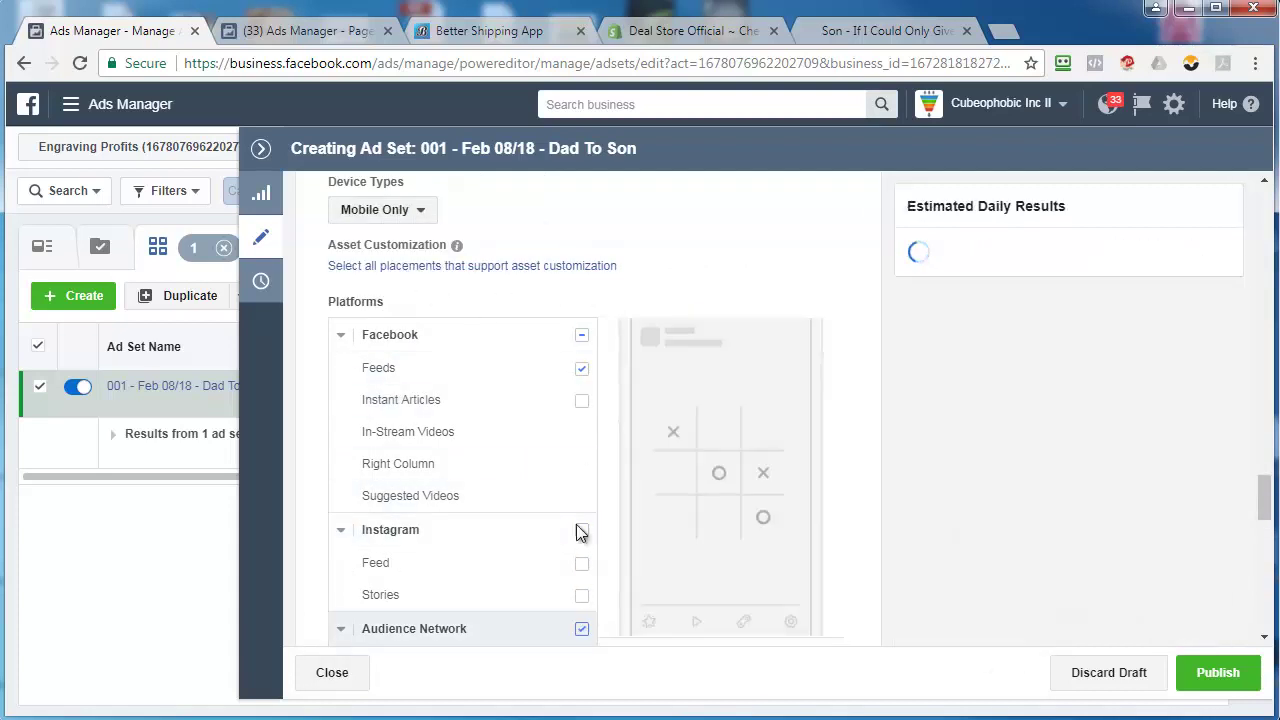
{"action": "left_click", "coordinate": [581, 400]}
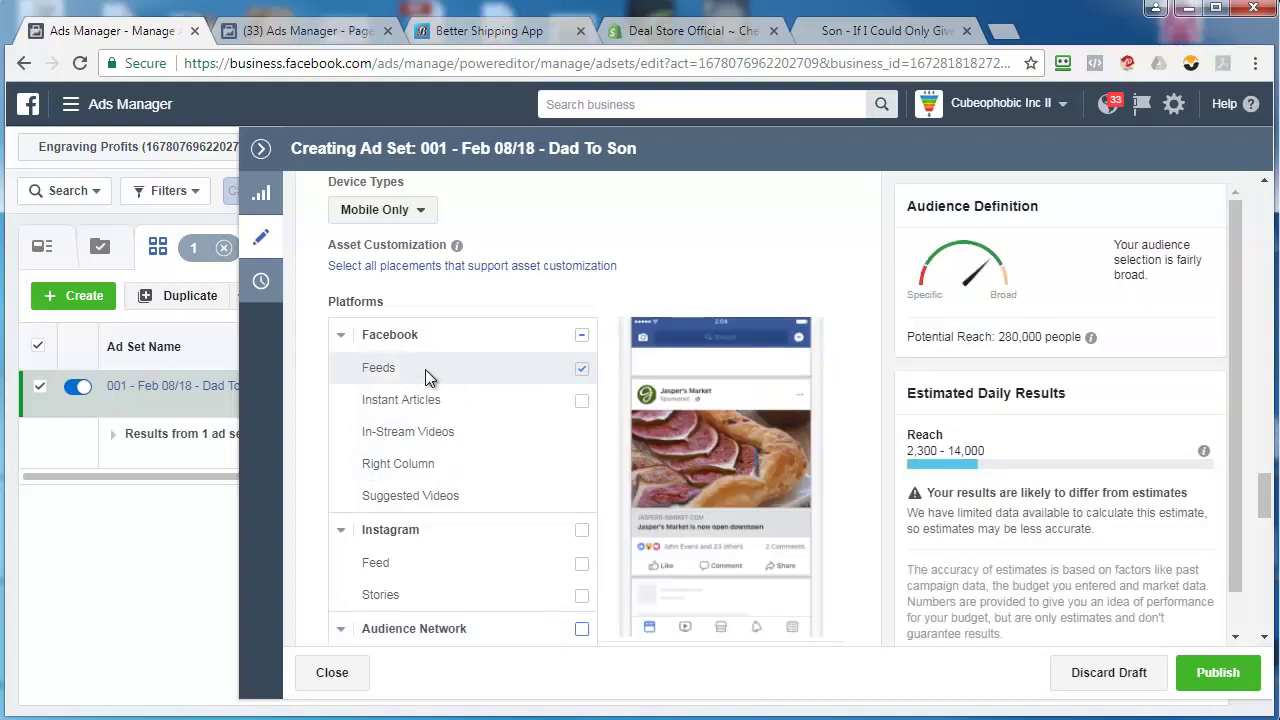
{"action": "scroll", "coordinate": [425, 369], "scroll_direction": "down", "scroll_amount": 3}
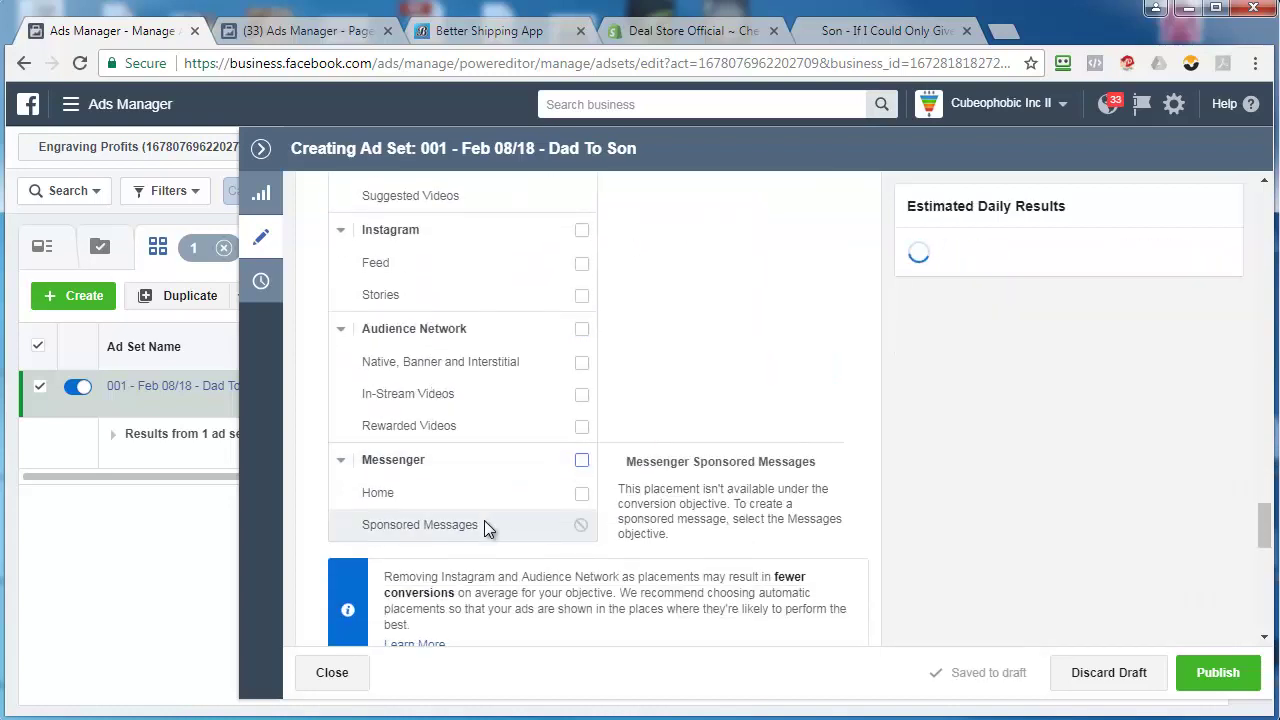
{"action": "scroll", "coordinate": [486, 528], "scroll_direction": "down", "scroll_amount": 4}
{"action": "scroll", "coordinate": [379, 467], "scroll_direction": "down", "scroll_amount": 5}
{"action": "scroll", "coordinate": [379, 521], "scroll_direction": "up", "scroll_amount": 2}
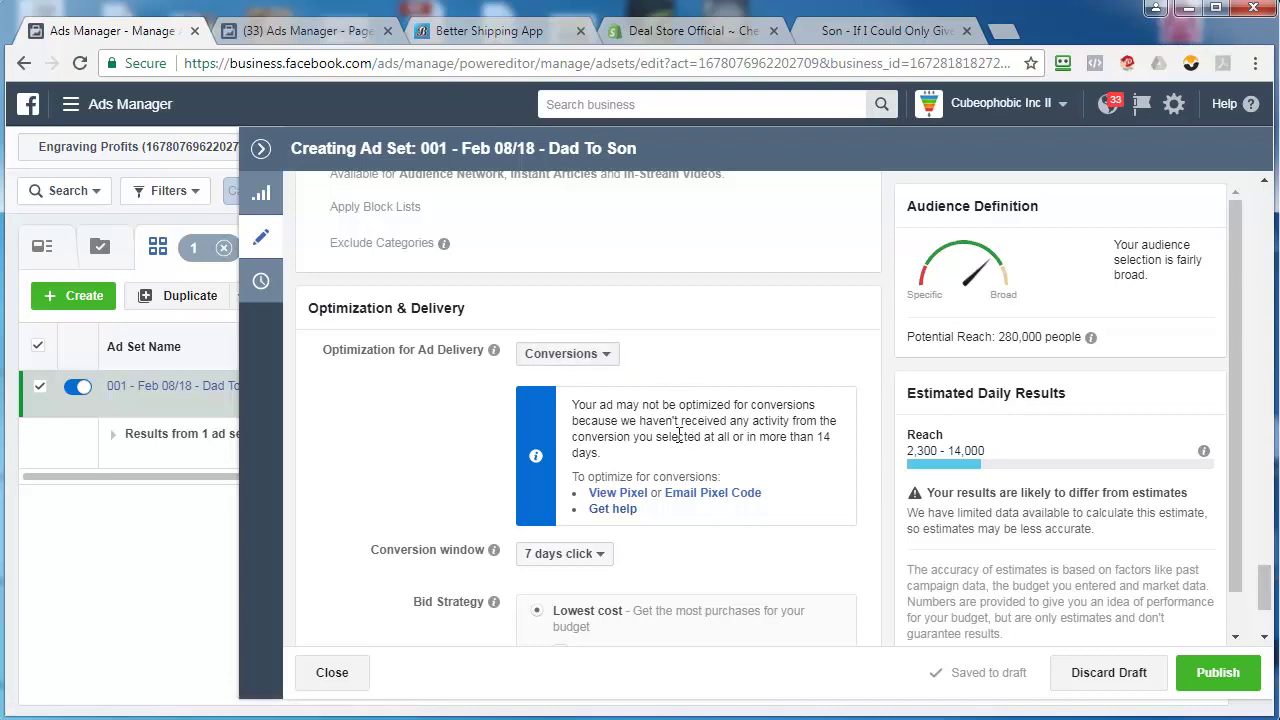
Choose a 1 day click conversion window, then collapse the Creating Ad Set panel
{"action": "scroll", "coordinate": [329, 494], "scroll_direction": "down", "scroll_amount": 2}
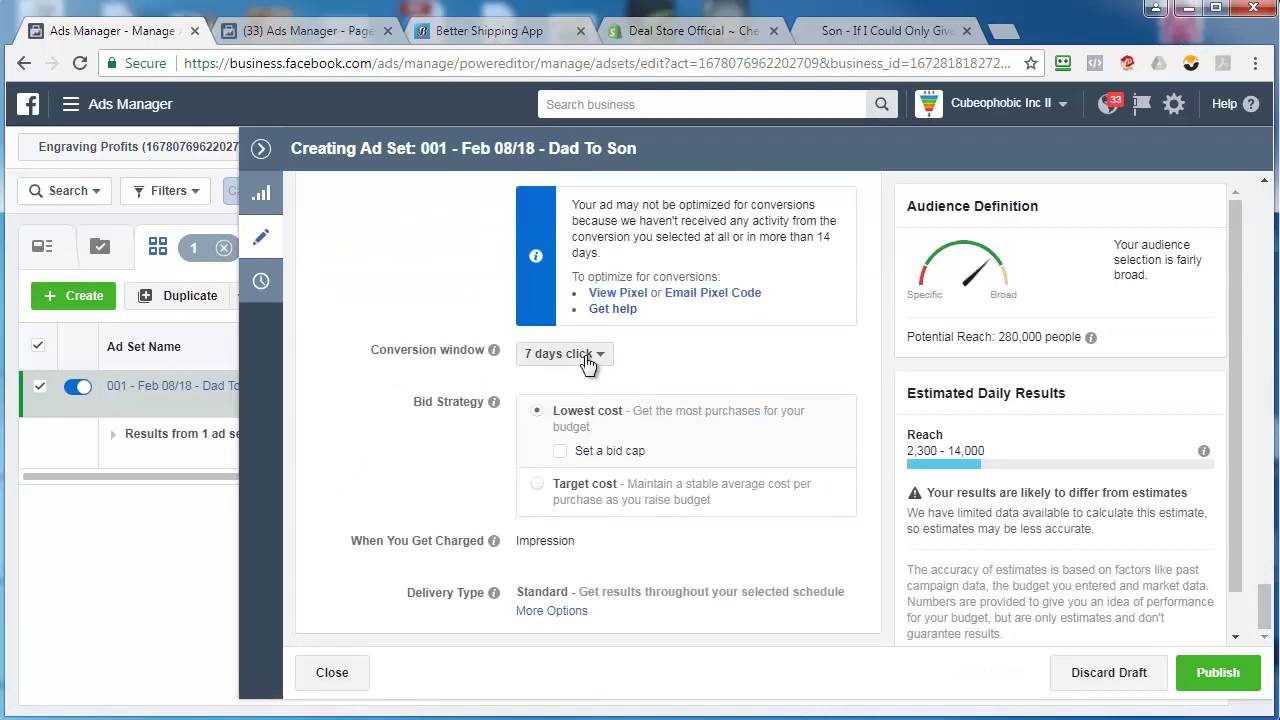
{"action": "left_click", "coordinate": [587, 362]}
{"action": "left_click", "coordinate": [586, 406]}
{"action": "mouse_move", "coordinate": [593, 419]}
{"action": "left_click", "coordinate": [262, 152]}
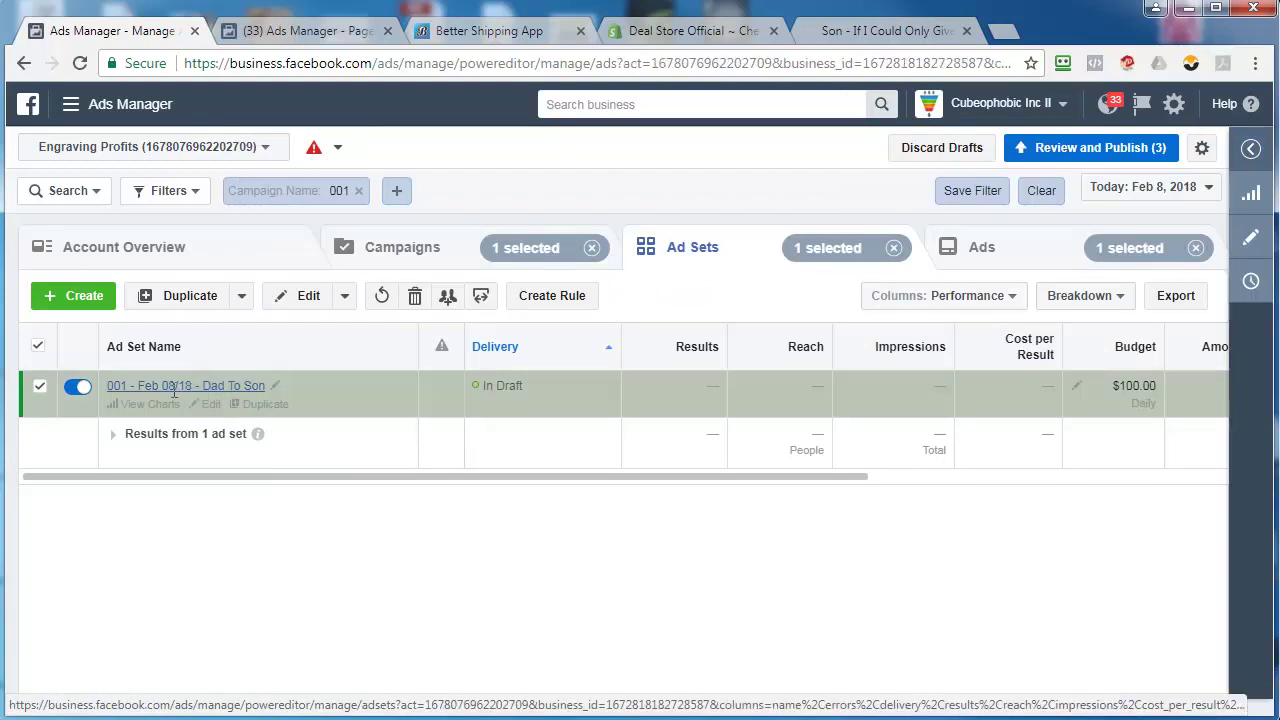
Open the Dad To Son ad set's draft ad and insert '-01' after 001 in its name
{"action": "left_click", "coordinate": [193, 388]}
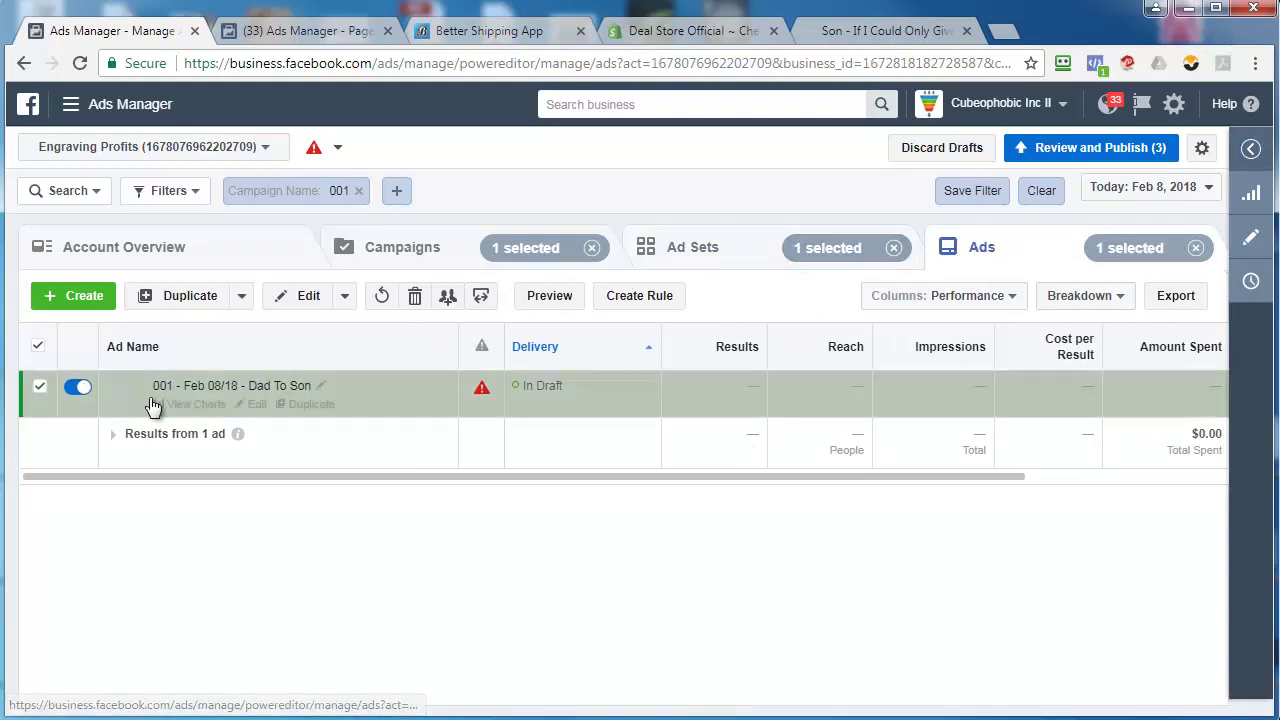
{"action": "left_click", "coordinate": [257, 405]}
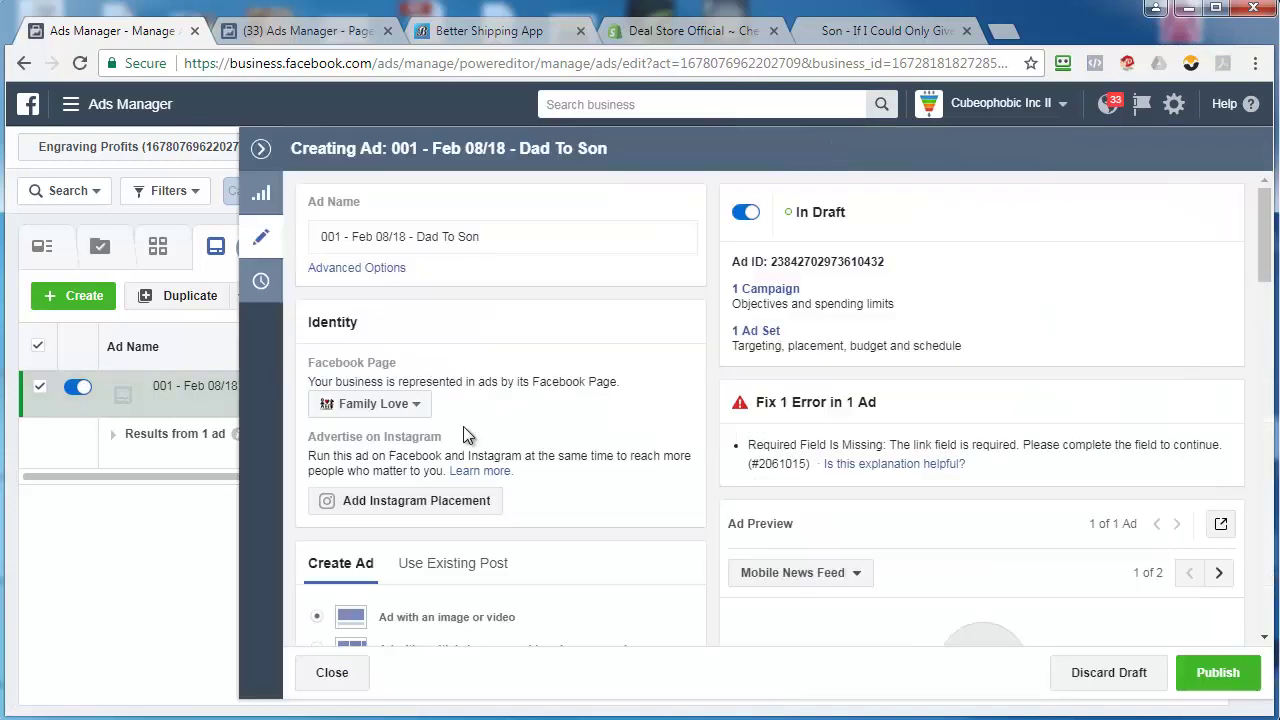
{"action": "left_click", "coordinate": [342, 236]}
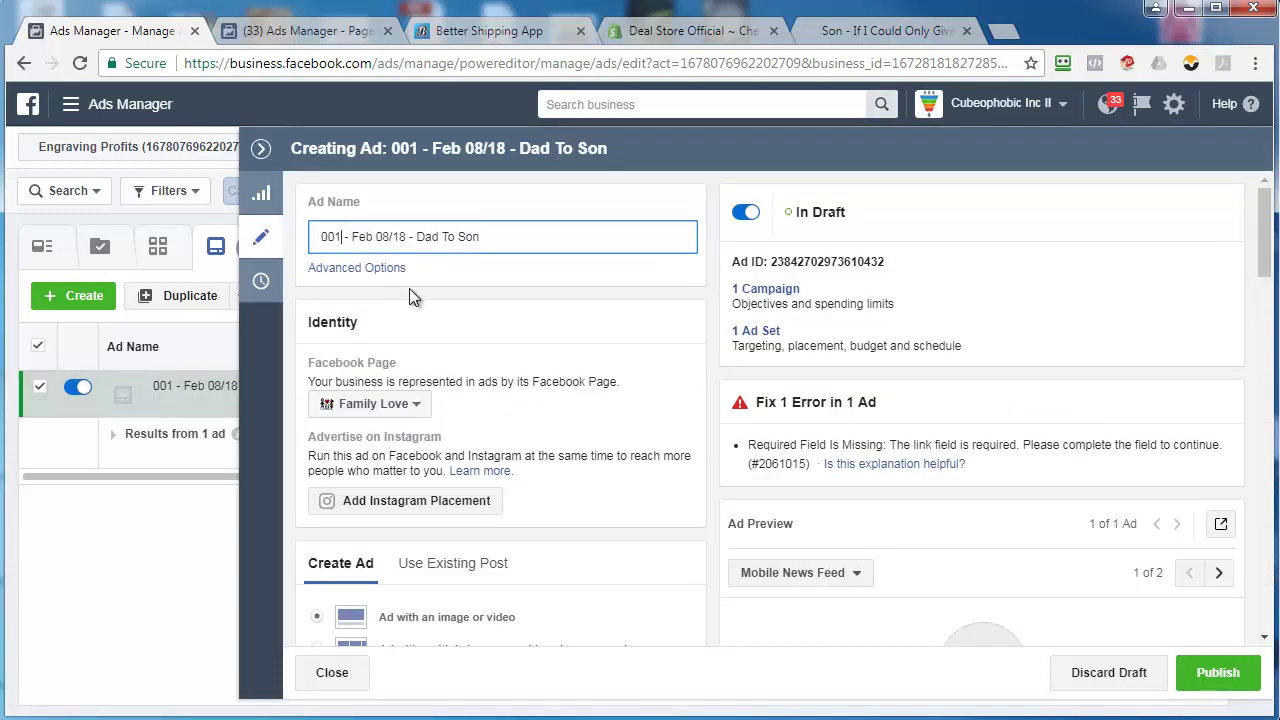
{"action": "type", "text": "-0"}
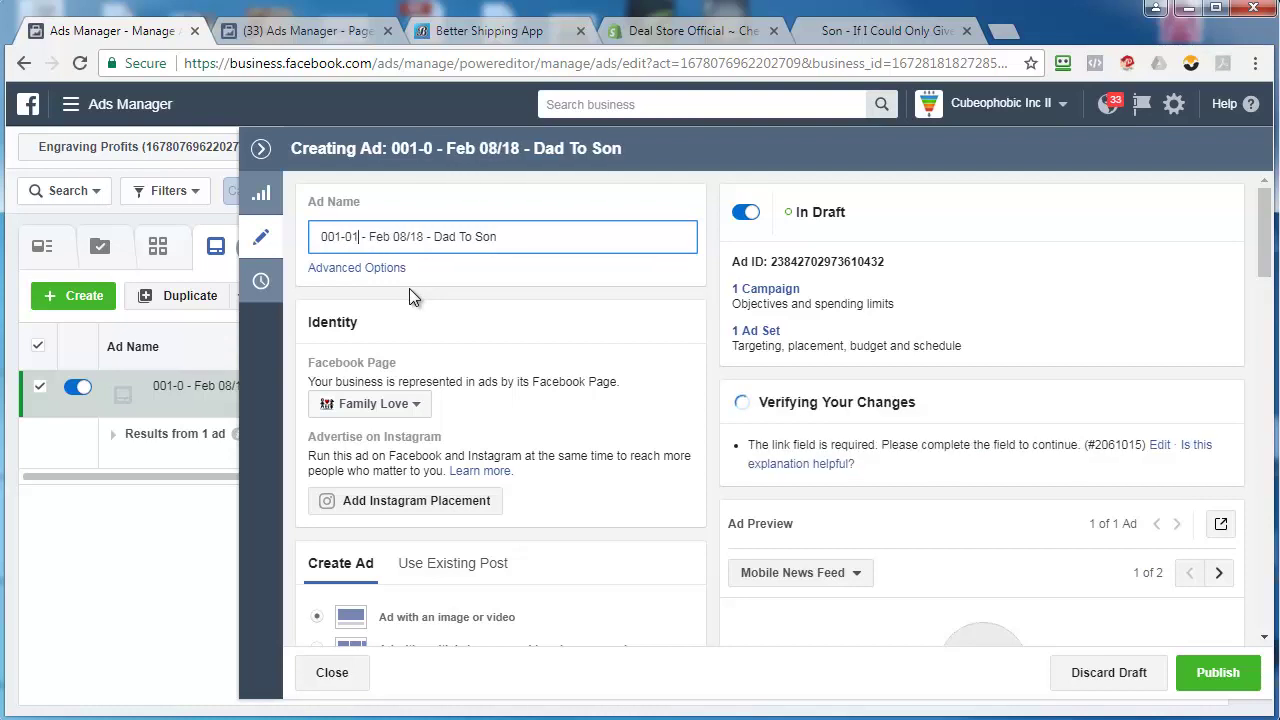
{"action": "type", "text": "1"}
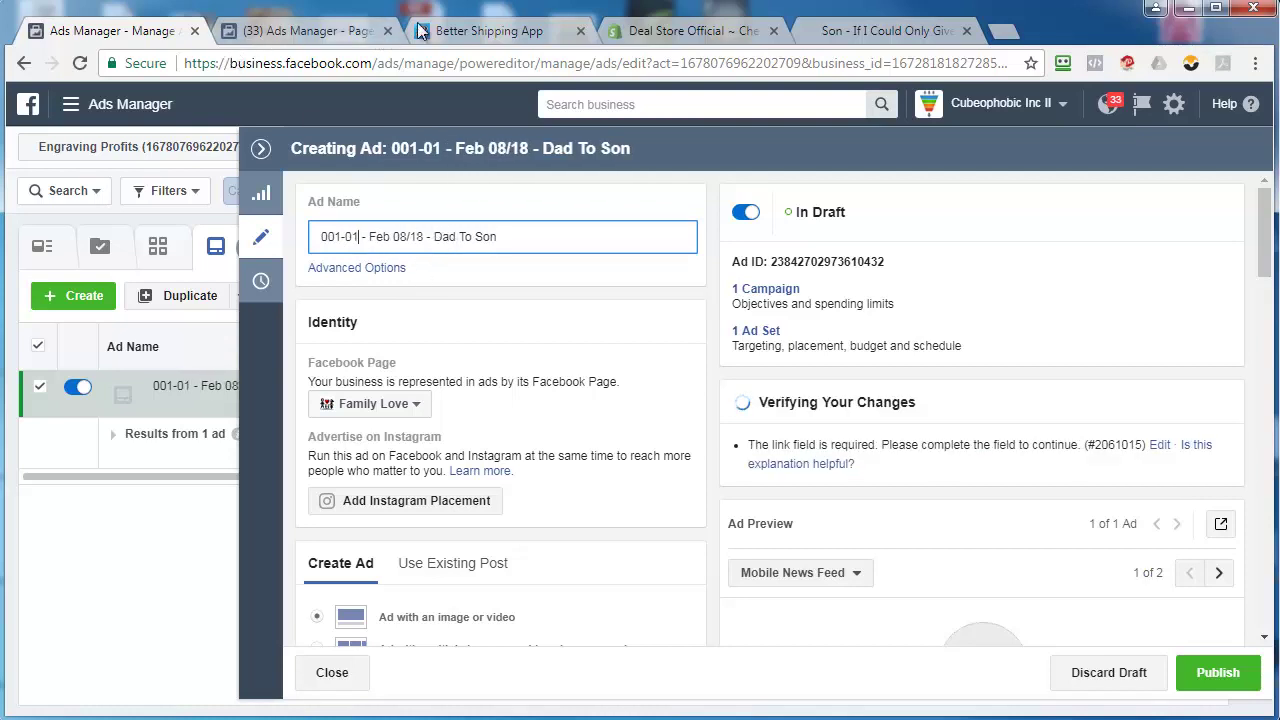
Copy the earliest Family Time ad post's ID from Page Posts and return to the ad editor
{"action": "left_click", "coordinate": [306, 34]}
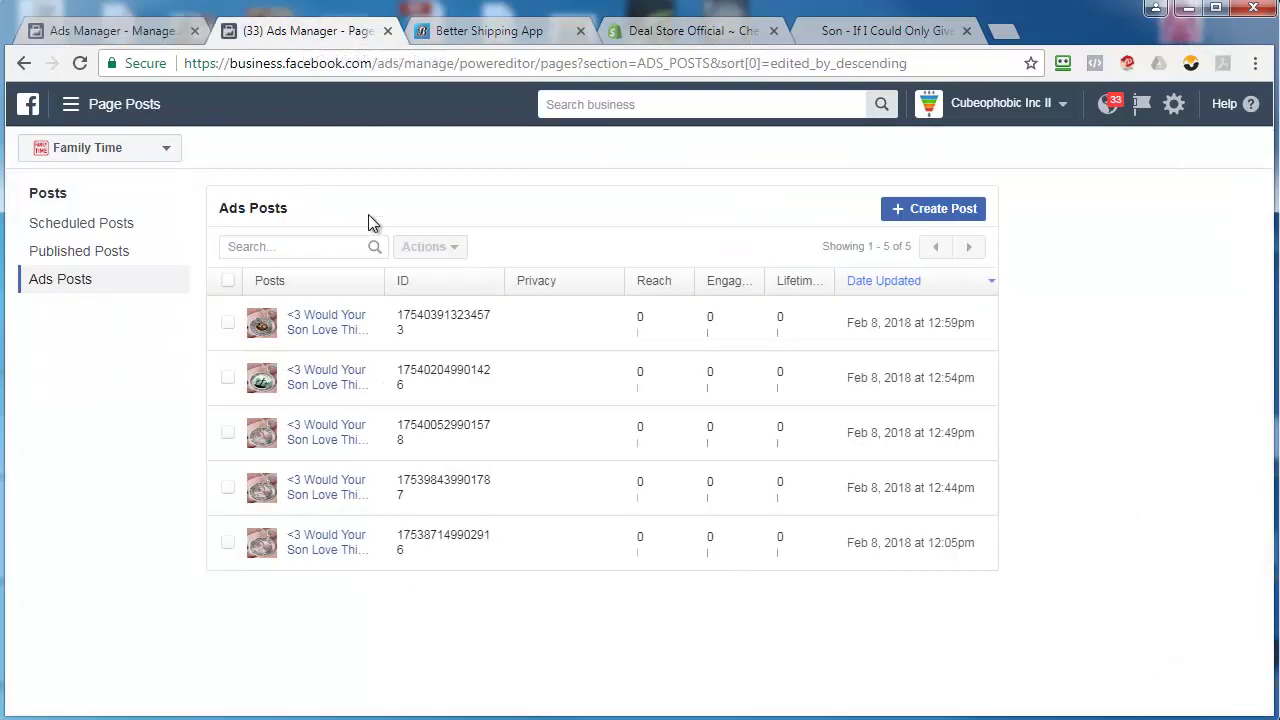
{"action": "left_click", "coordinate": [318, 550]}
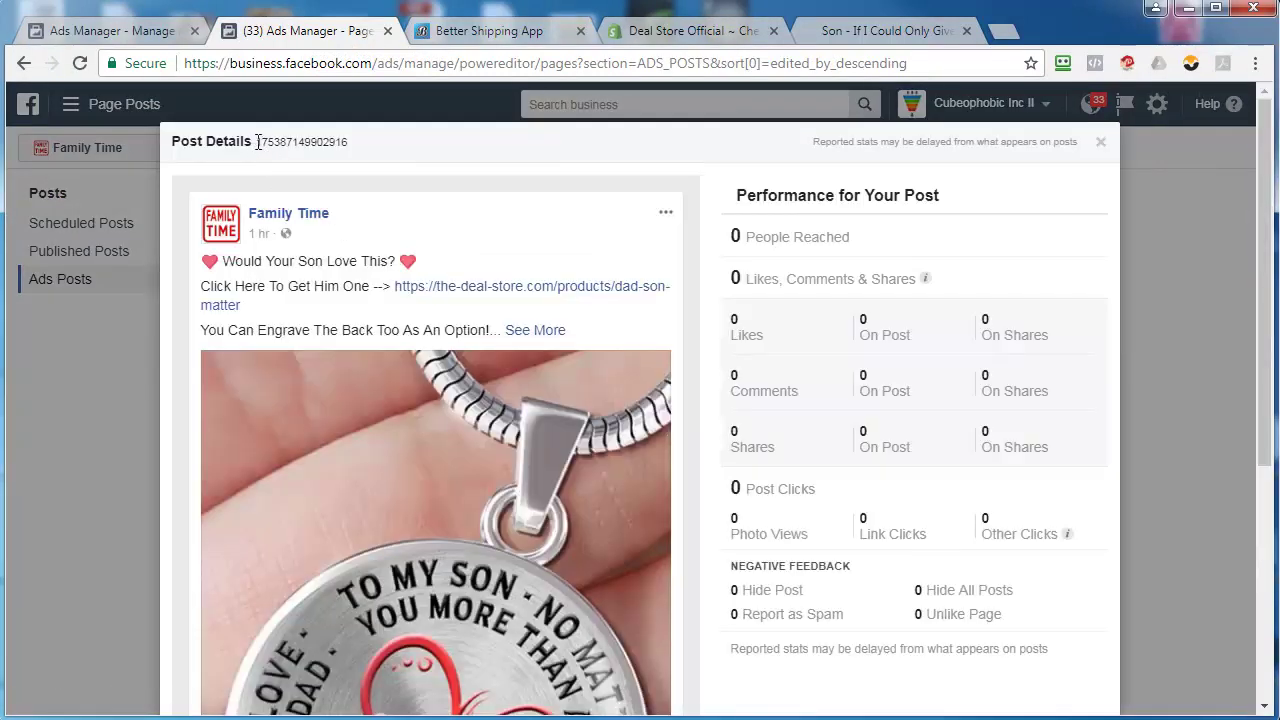
{"action": "left_click_drag", "start_coordinate": [257, 142], "coordinate": [372, 147]}
{"action": "right_click", "coordinate": [339, 138]}
{"action": "left_click", "coordinate": [377, 156]}
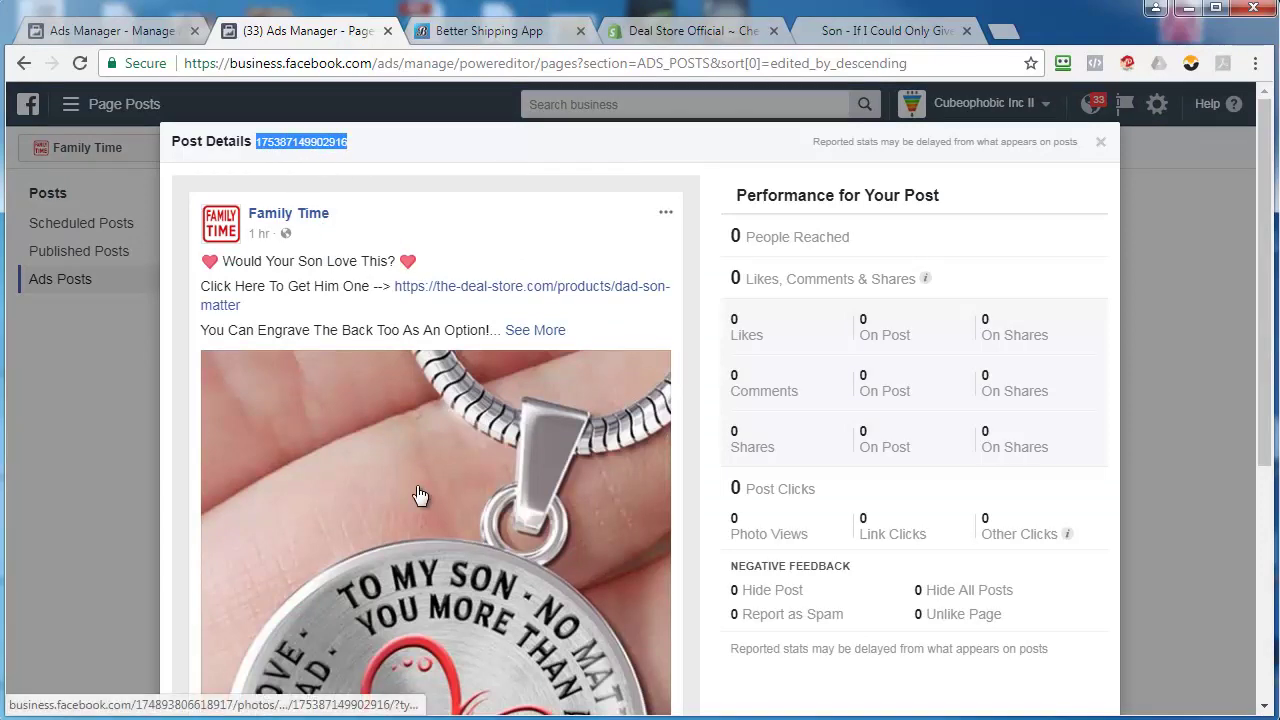
{"action": "scroll", "coordinate": [420, 495], "scroll_direction": "down", "scroll_amount": 3}
{"action": "scroll", "coordinate": [385, 455], "scroll_direction": "up", "scroll_amount": 2}
{"action": "left_click", "coordinate": [149, 30]}
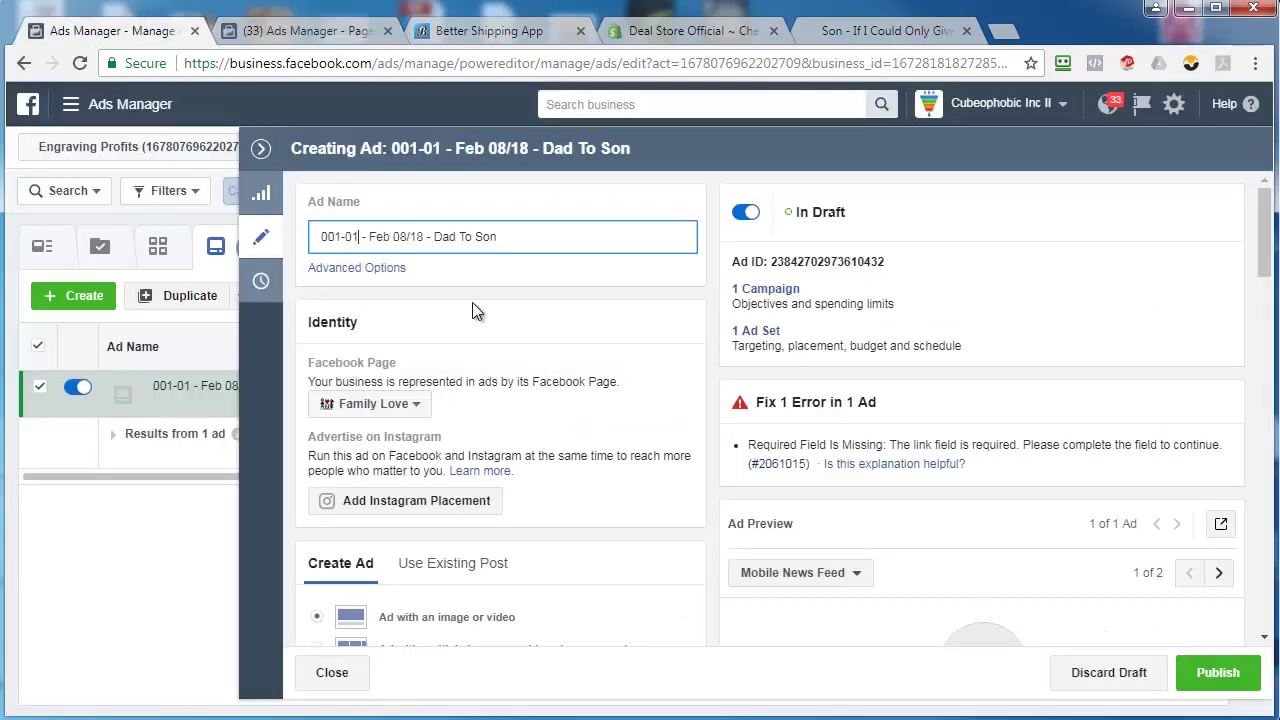
Switch the ad's page to Family Time and retitle it 'To My Son - No Matter Who'
{"action": "left_click", "coordinate": [387, 404]}
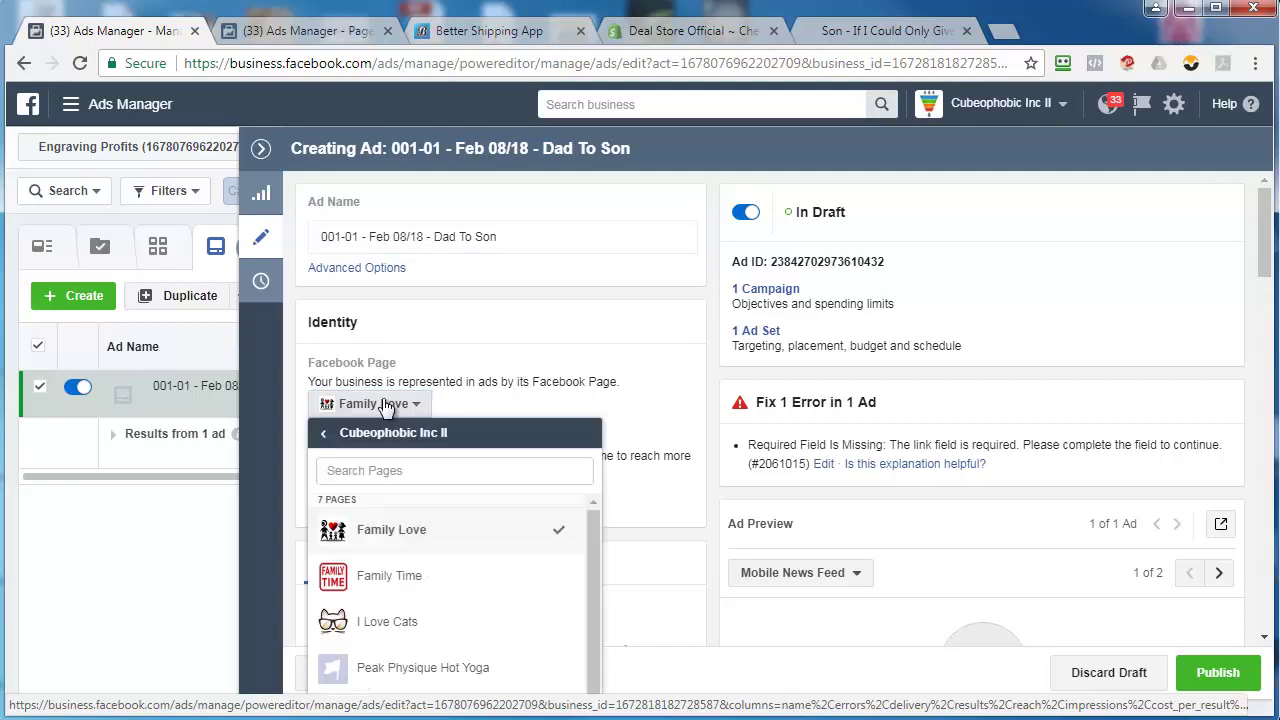
{"action": "left_click", "coordinate": [375, 576]}
{"action": "left_click_drag", "start_coordinate": [436, 236], "coordinate": [546, 232]}
{"action": "type", "text": "To My Son - NO Matt"}
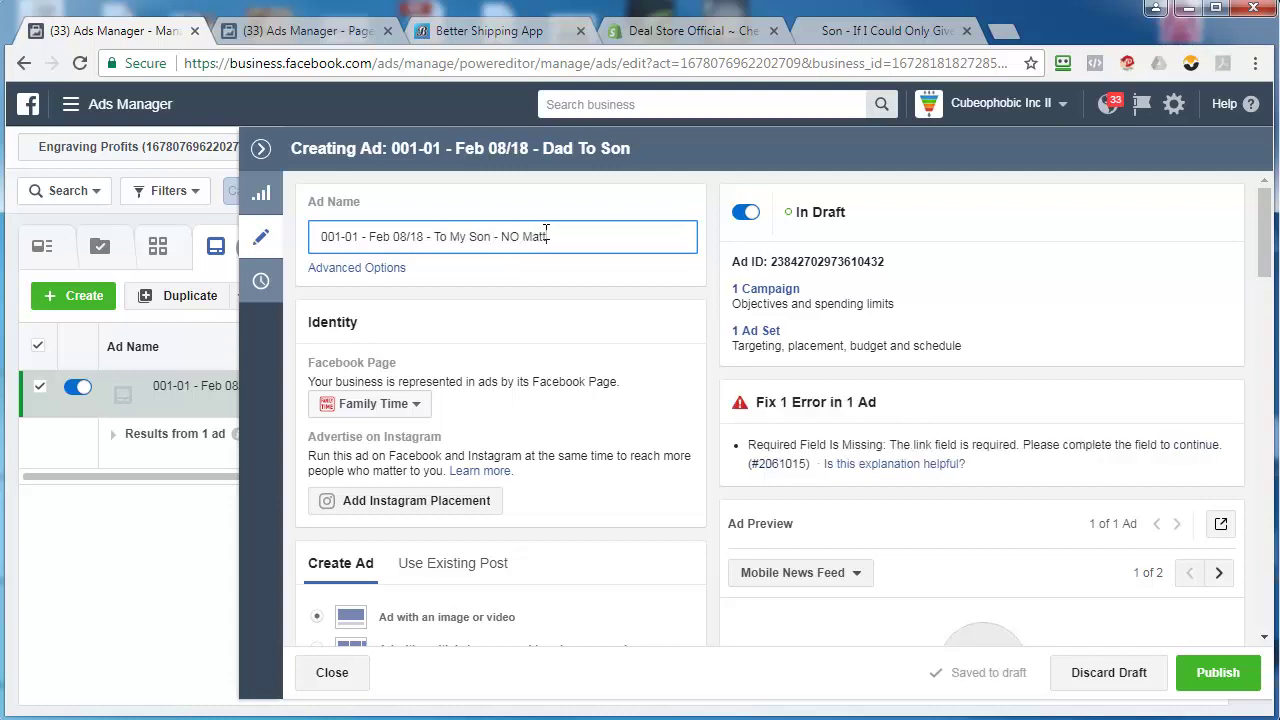
{"action": "type", "text": "o Ma"}
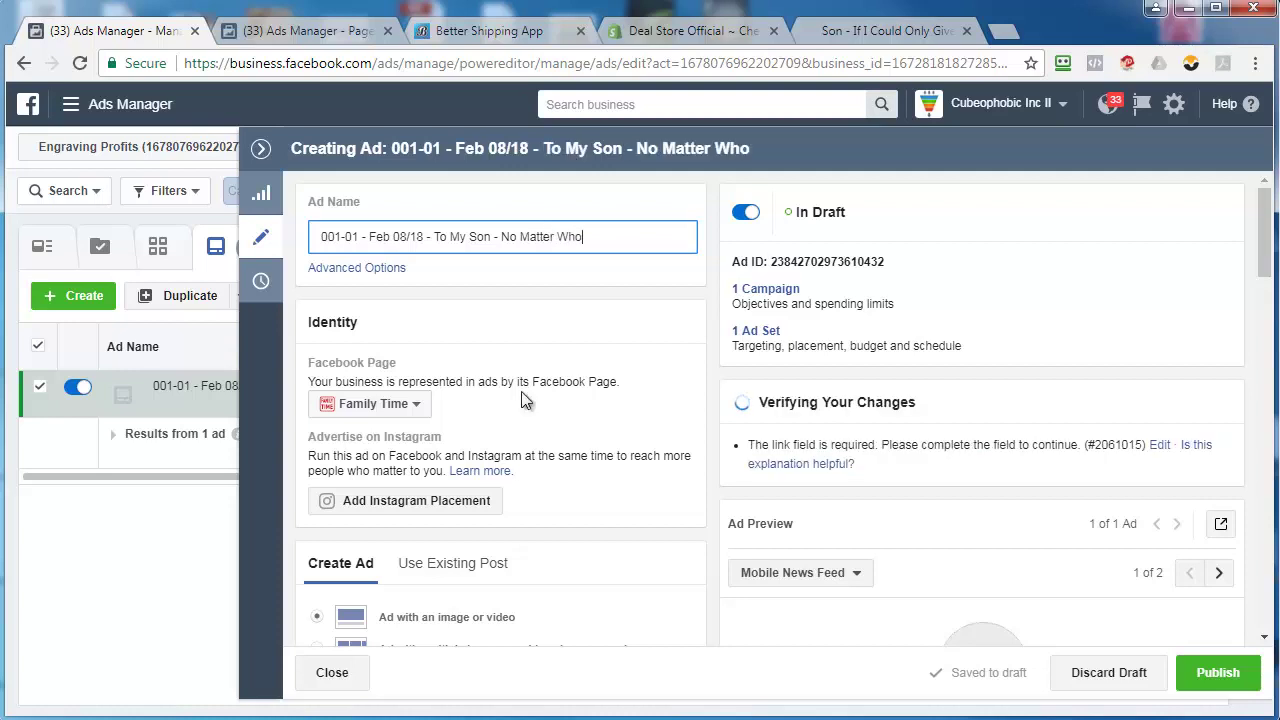
{"action": "scroll", "coordinate": [548, 450], "scroll_direction": "down", "scroll_amount": 2}
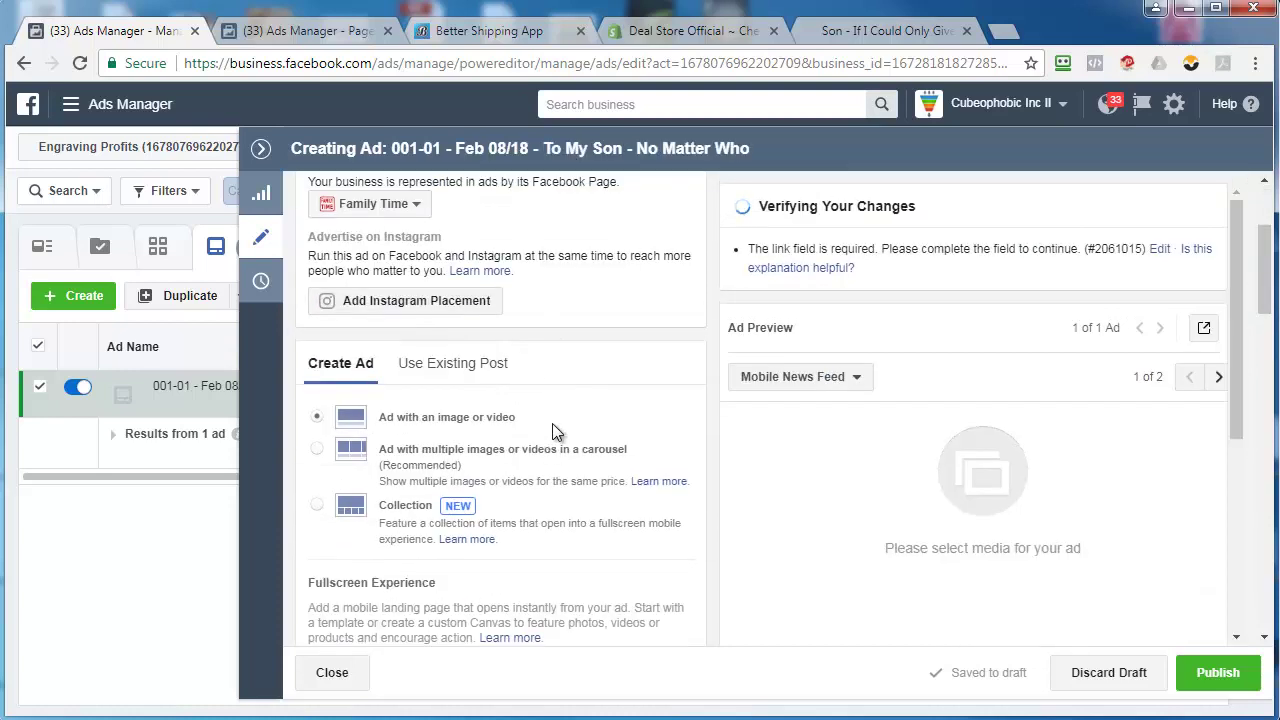
Base the ad on the existing 'Would Your Son Love This?' post using the pasted post ID
{"action": "left_click", "coordinate": [453, 366]}
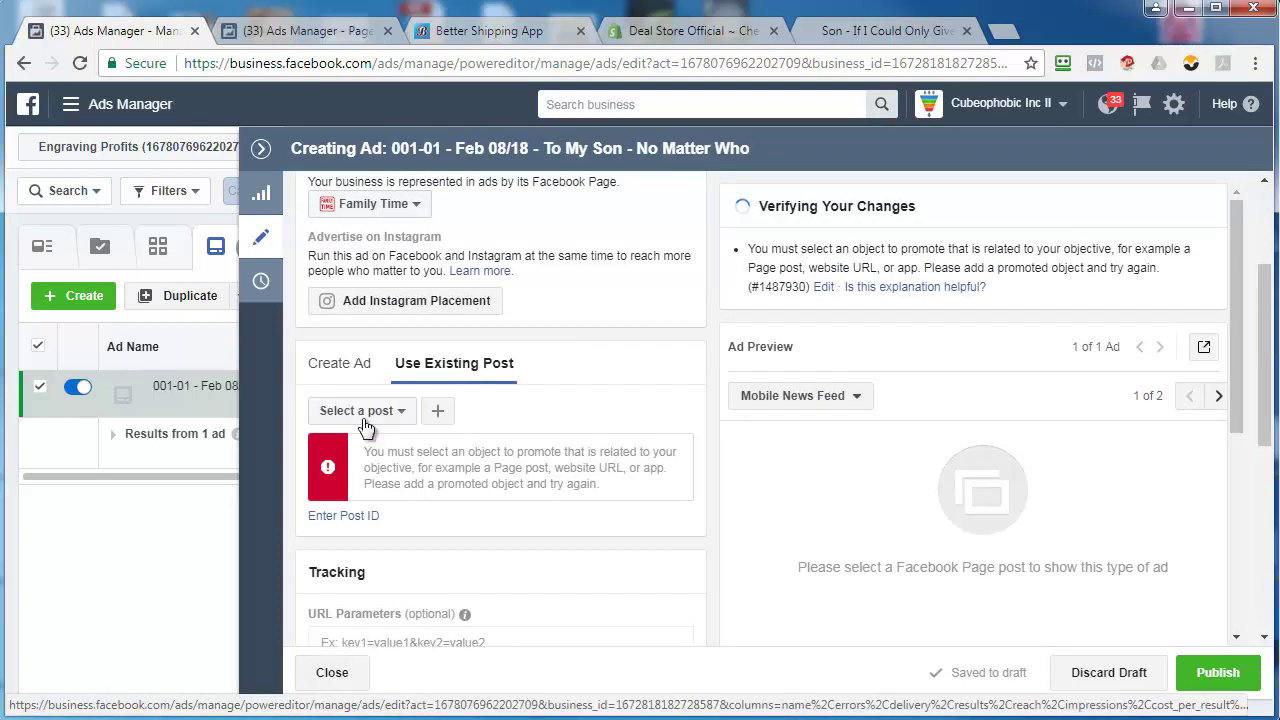
{"action": "left_click", "coordinate": [343, 515]}
{"action": "right_click", "coordinate": [342, 523]}
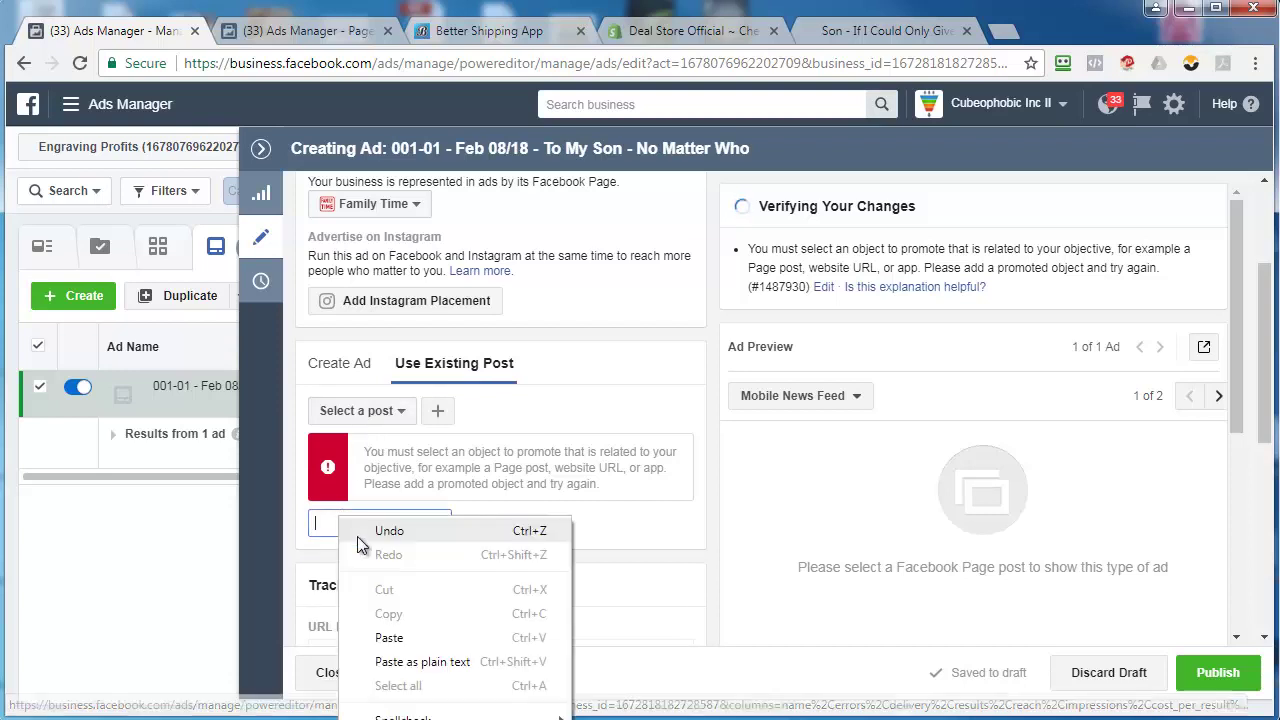
{"action": "left_click", "coordinate": [390, 637]}
{"action": "left_click", "coordinate": [525, 531]}
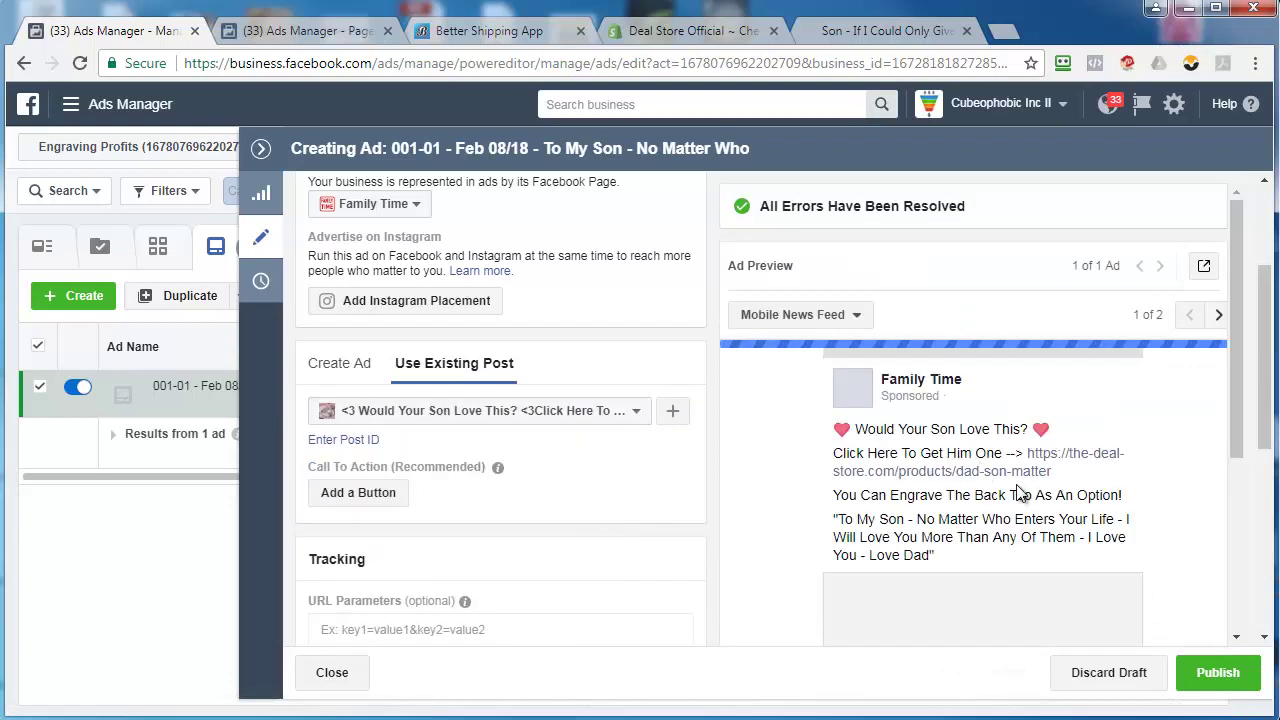
{"action": "scroll", "coordinate": [1222, 381], "scroll_direction": "down", "scroll_amount": 3}
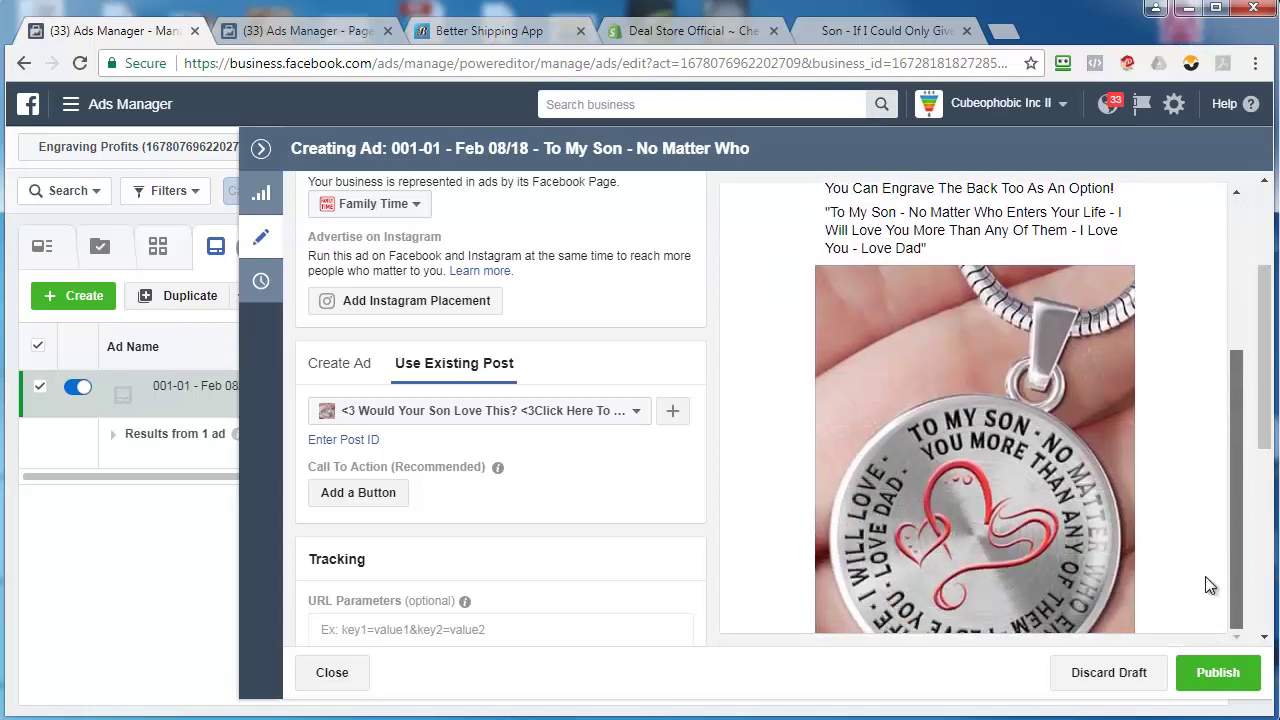
{"action": "scroll", "coordinate": [1227, 327], "scroll_direction": "up", "scroll_amount": 3}
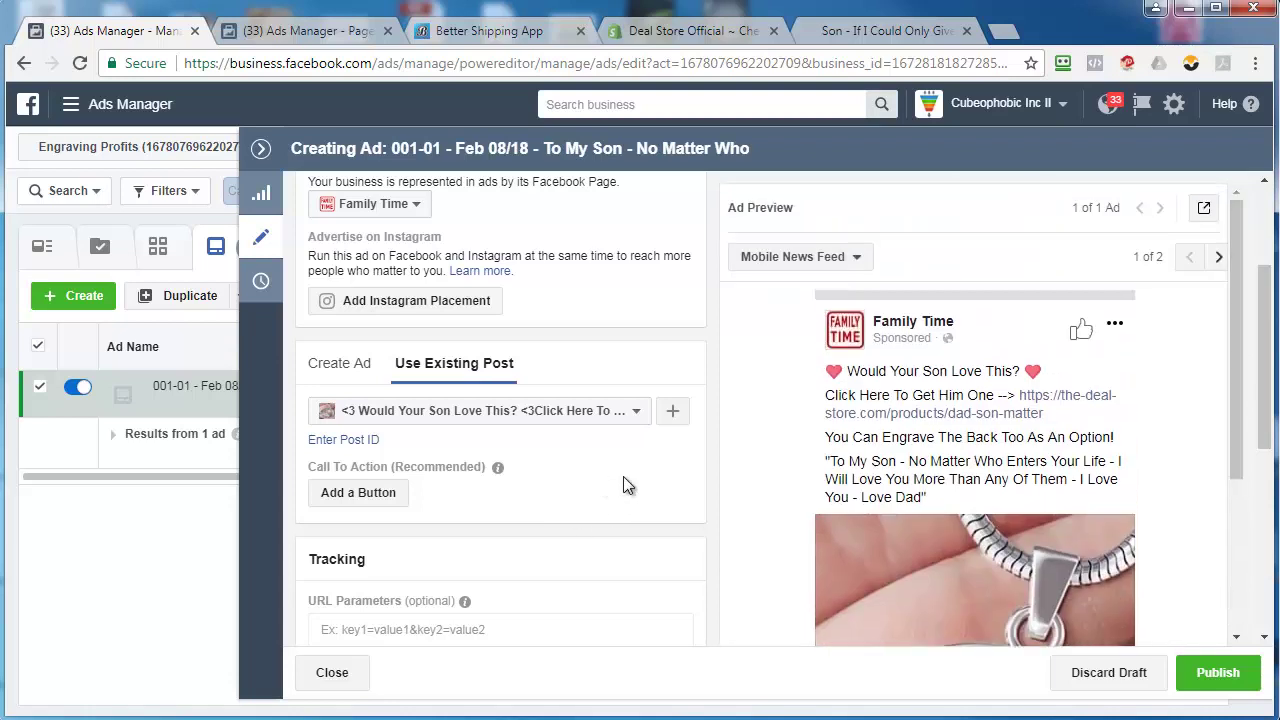
{"action": "scroll", "coordinate": [623, 476], "scroll_direction": "down", "scroll_amount": 3}
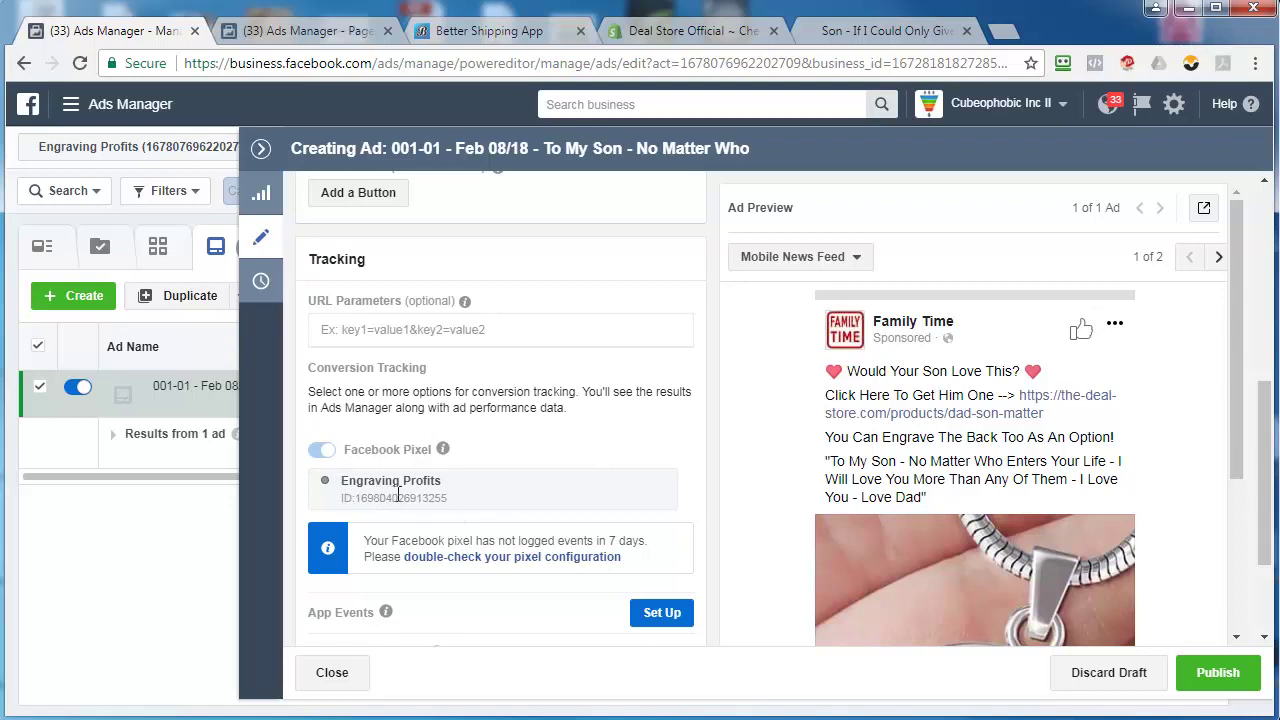
{"action": "scroll", "coordinate": [403, 496], "scroll_direction": "down", "scroll_amount": 2}
{"action": "scroll", "coordinate": [492, 493], "scroll_direction": "up", "scroll_amount": 3}
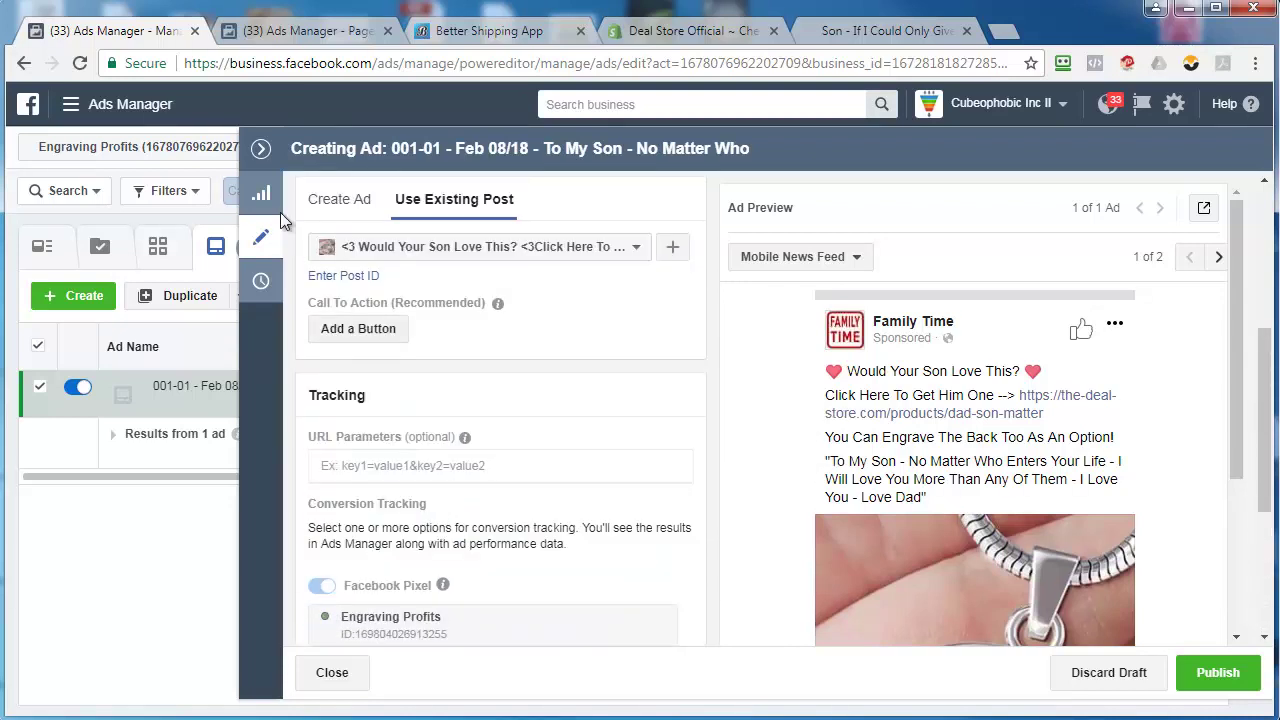
{"action": "left_click", "coordinate": [260, 152]}
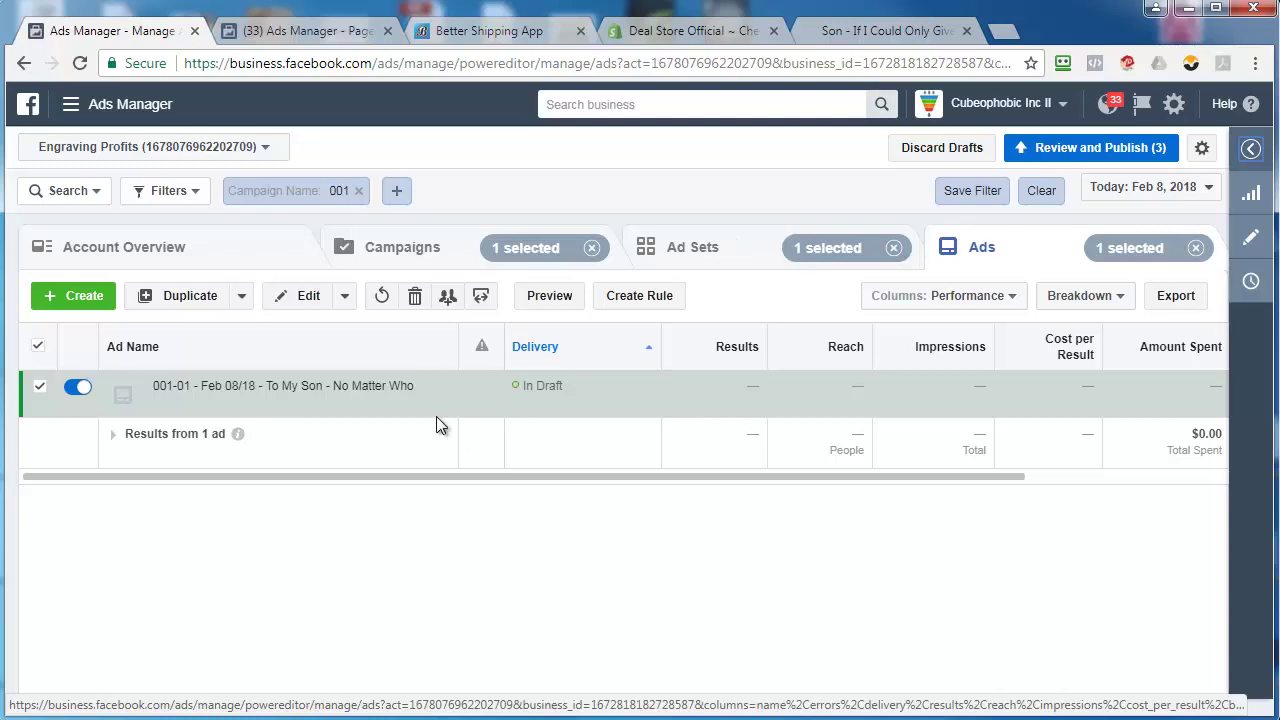
Duplicate the finished ad into the same ad set and copy the fourth page post's ID
{"action": "left_click", "coordinate": [300, 406]}
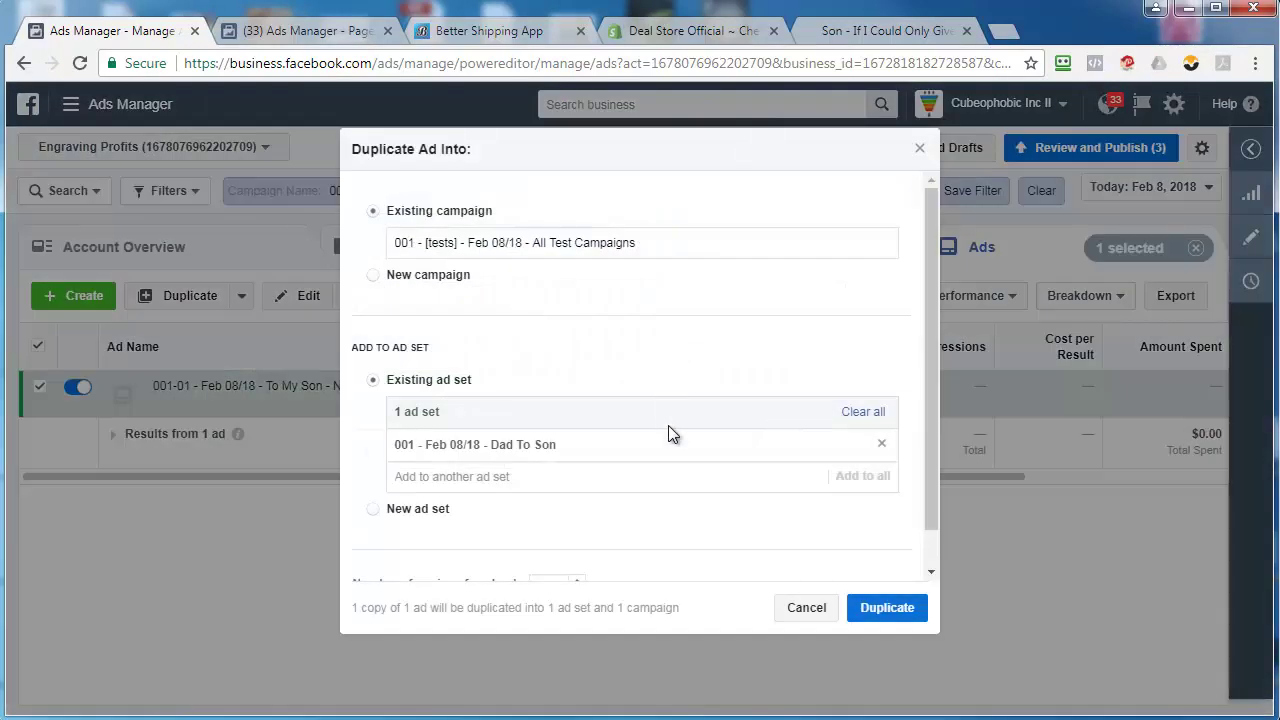
{"action": "left_click", "coordinate": [897, 610]}
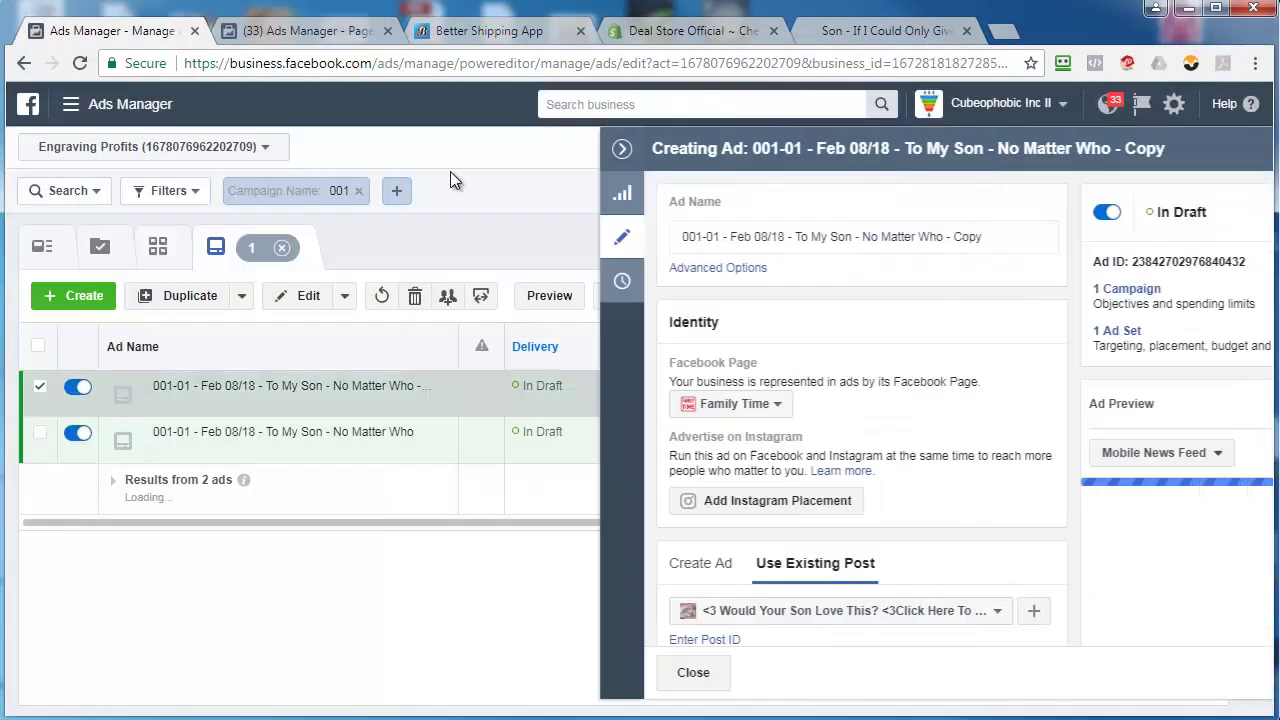
{"action": "left_click", "coordinate": [300, 30]}
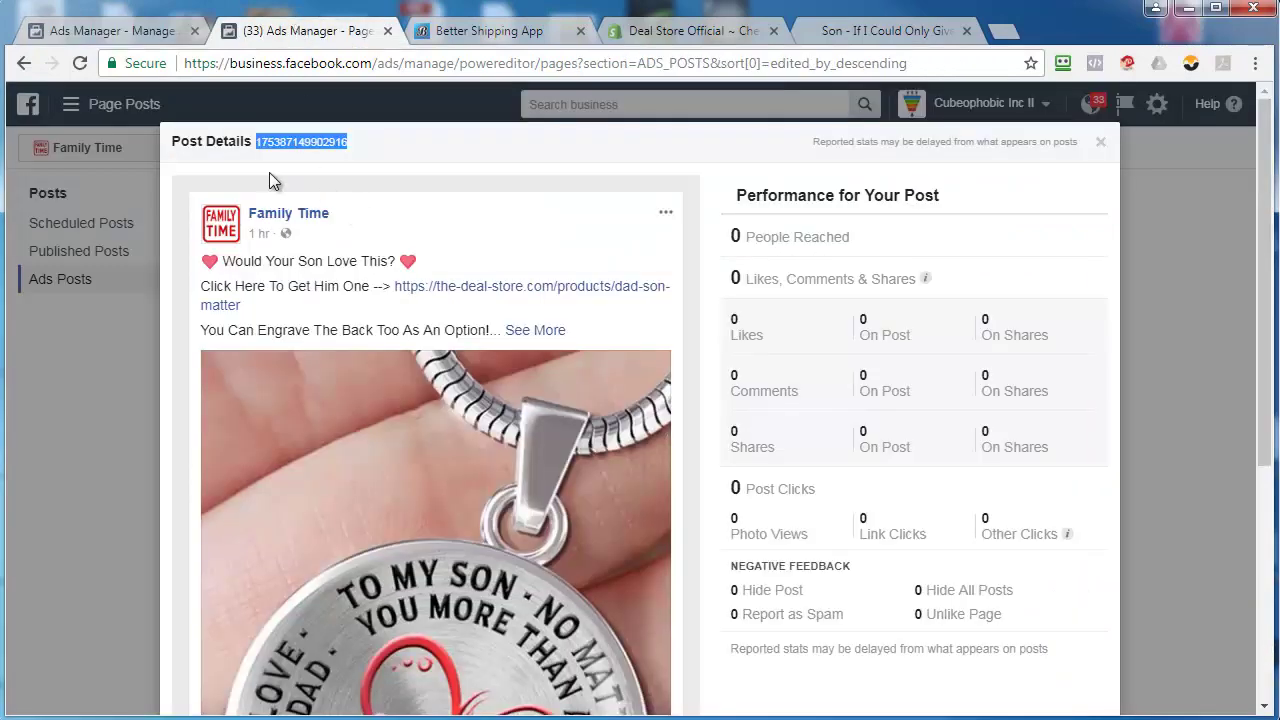
{"action": "left_click", "coordinate": [1100, 141]}
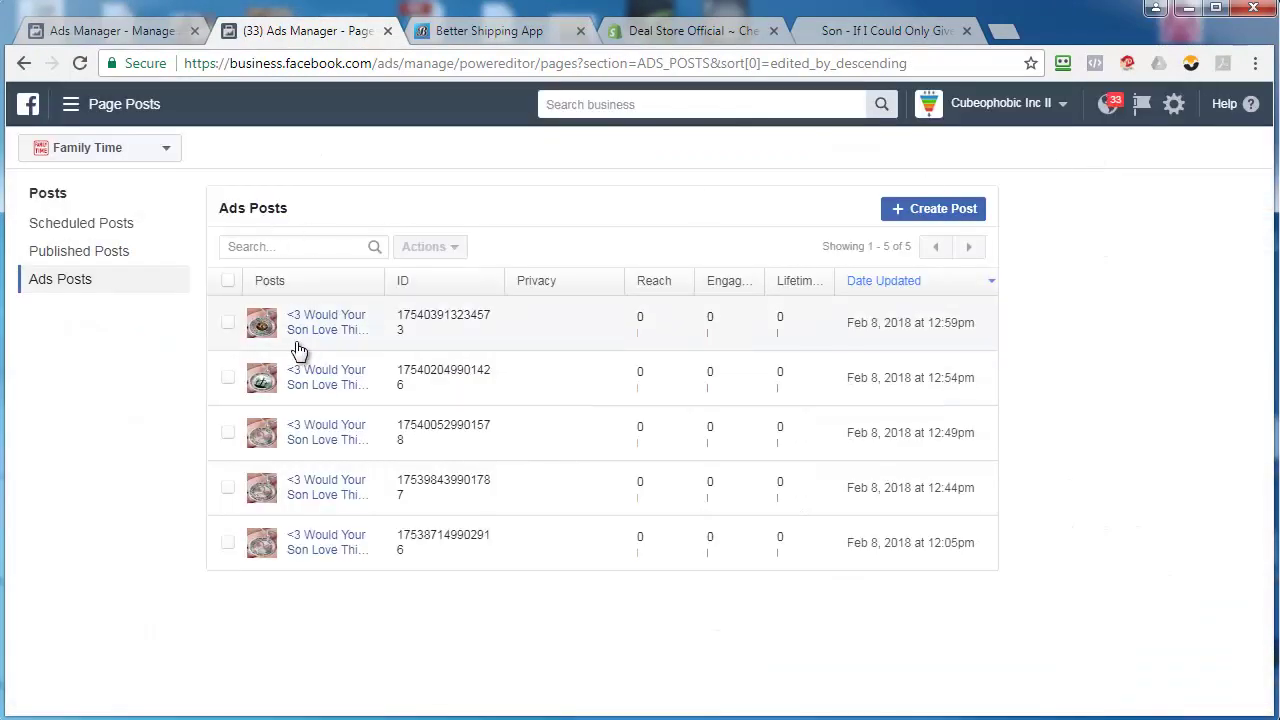
{"action": "left_click", "coordinate": [323, 488]}
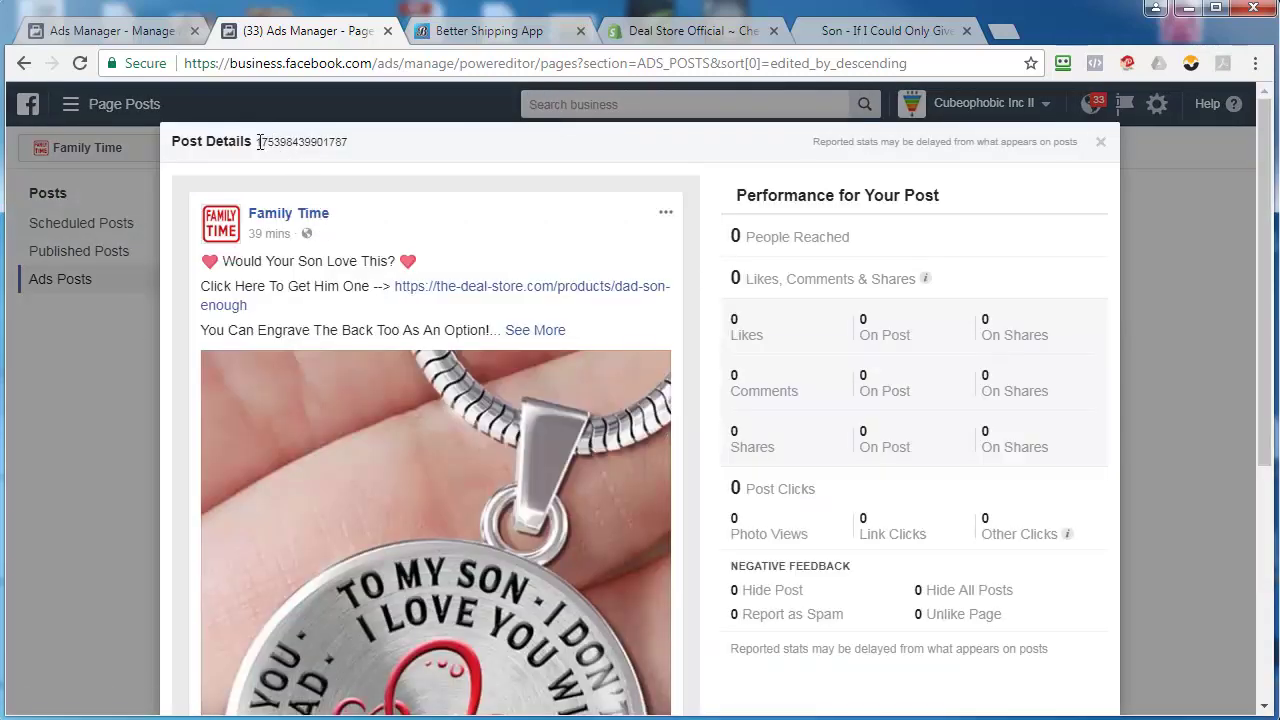
{"action": "left_click_drag", "start_coordinate": [259, 141], "coordinate": [368, 147]}
{"action": "right_click", "coordinate": [354, 141]}
{"action": "left_click", "coordinate": [380, 155]}
{"action": "scroll", "coordinate": [565, 438], "scroll_direction": "down", "scroll_amount": 1}
{"action": "scroll", "coordinate": [565, 438], "scroll_direction": "down", "scroll_amount": 1}
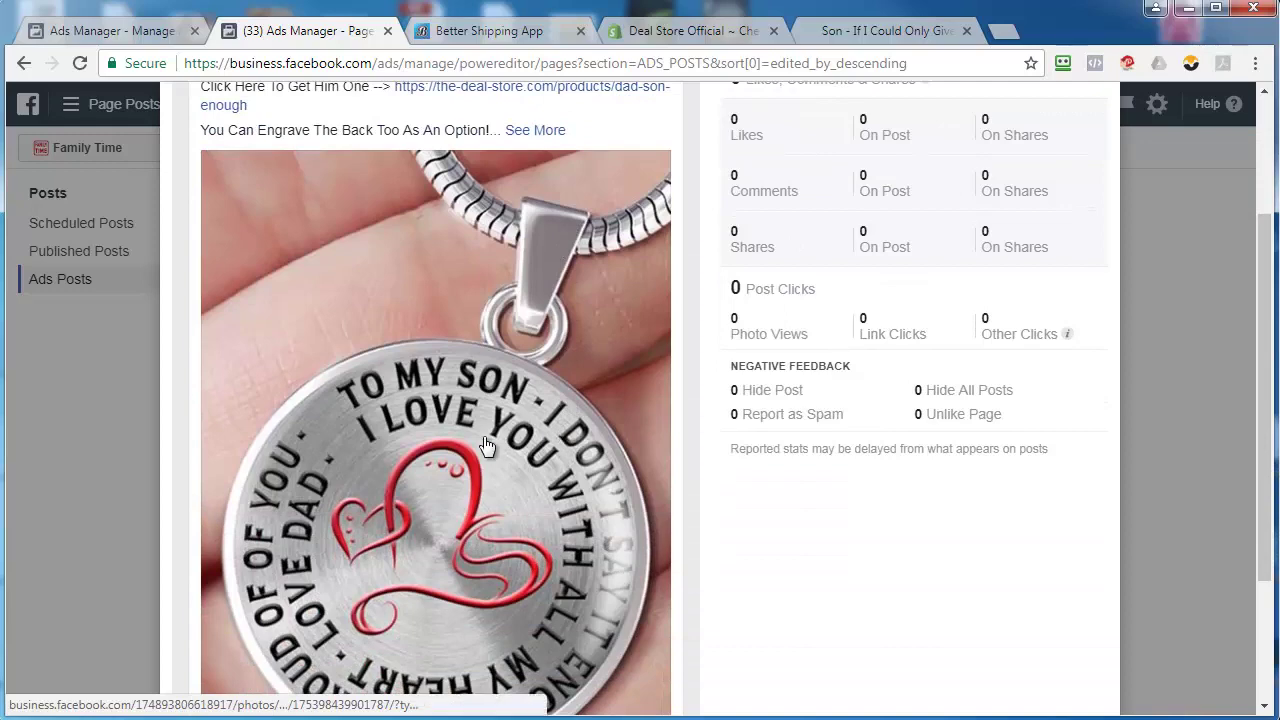
{"action": "scroll", "coordinate": [483, 445], "scroll_direction": "down", "scroll_amount": 3}
{"action": "scroll", "coordinate": [483, 445], "scroll_direction": "up", "scroll_amount": 1}
{"action": "scroll", "coordinate": [483, 445], "scroll_direction": "up", "scroll_amount": 1}
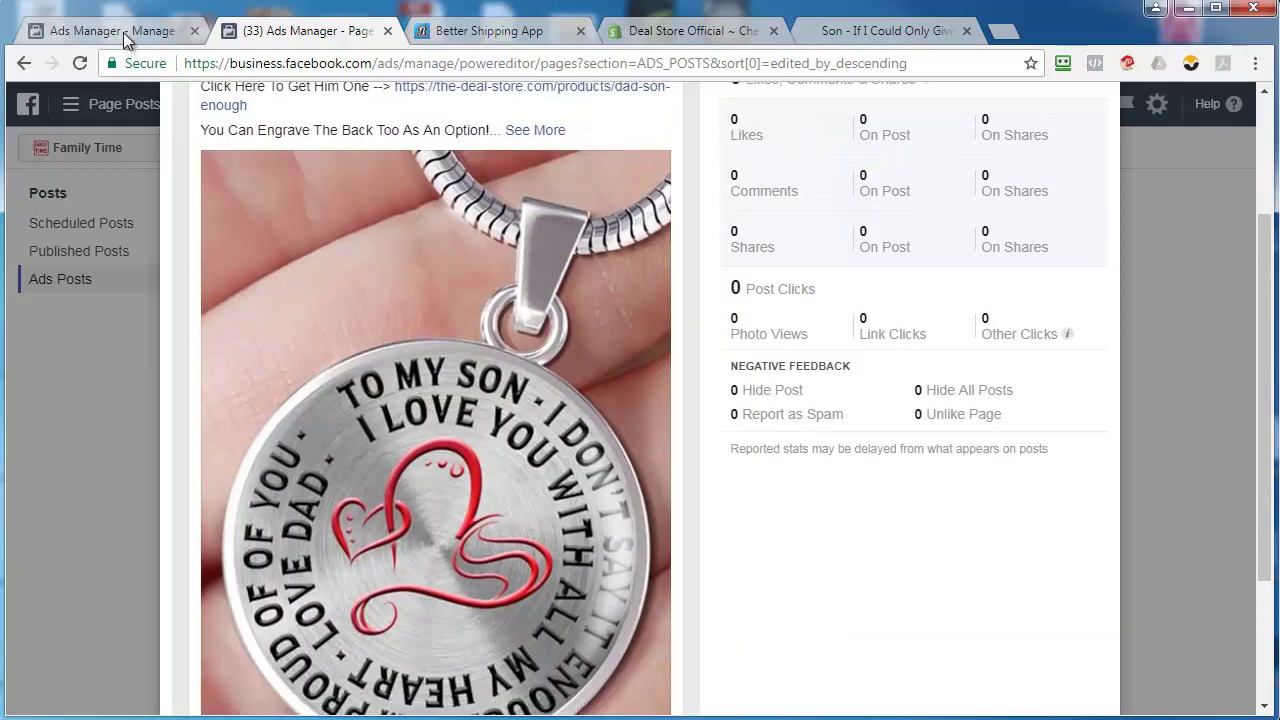
Change the copied ad's title to 'I Don't Say It Enough'
{"action": "left_click", "coordinate": [110, 30]}
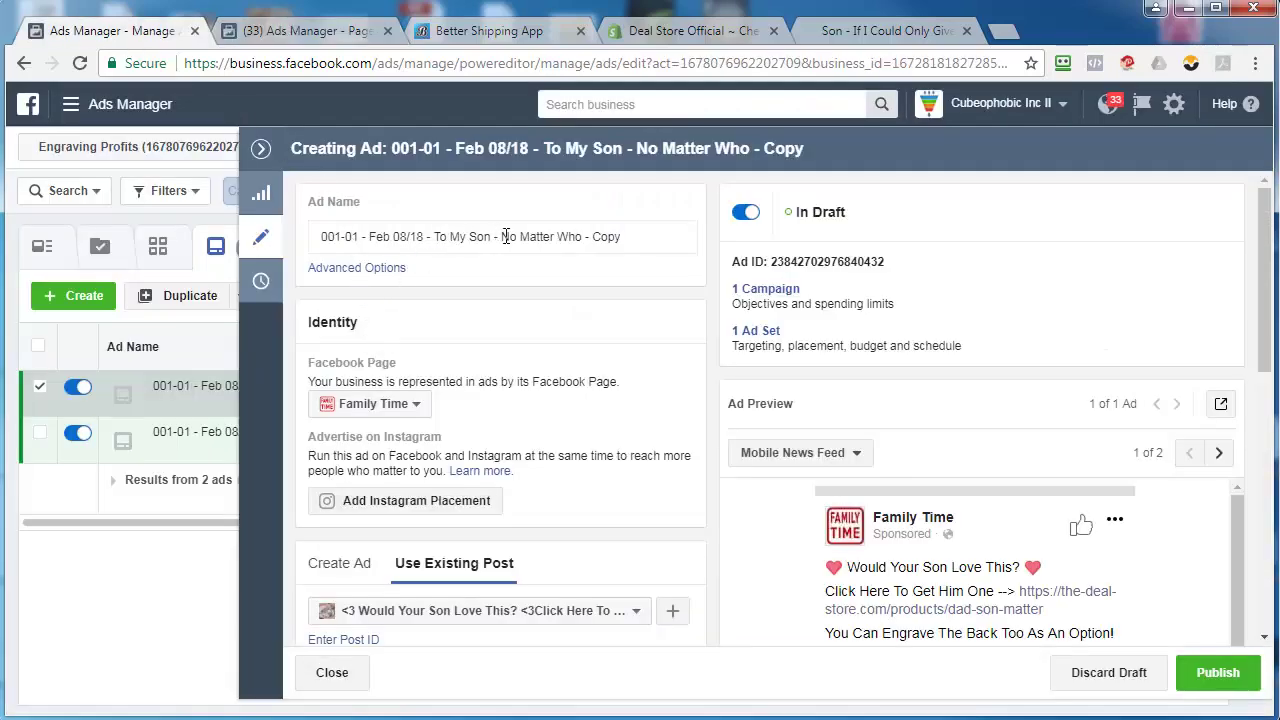
{"action": "left_click_drag", "start_coordinate": [502, 236], "coordinate": [684, 255]}
{"action": "key", "text": "BackSpace"}
{"action": "type", "text": "I Don't Say It Enough"}
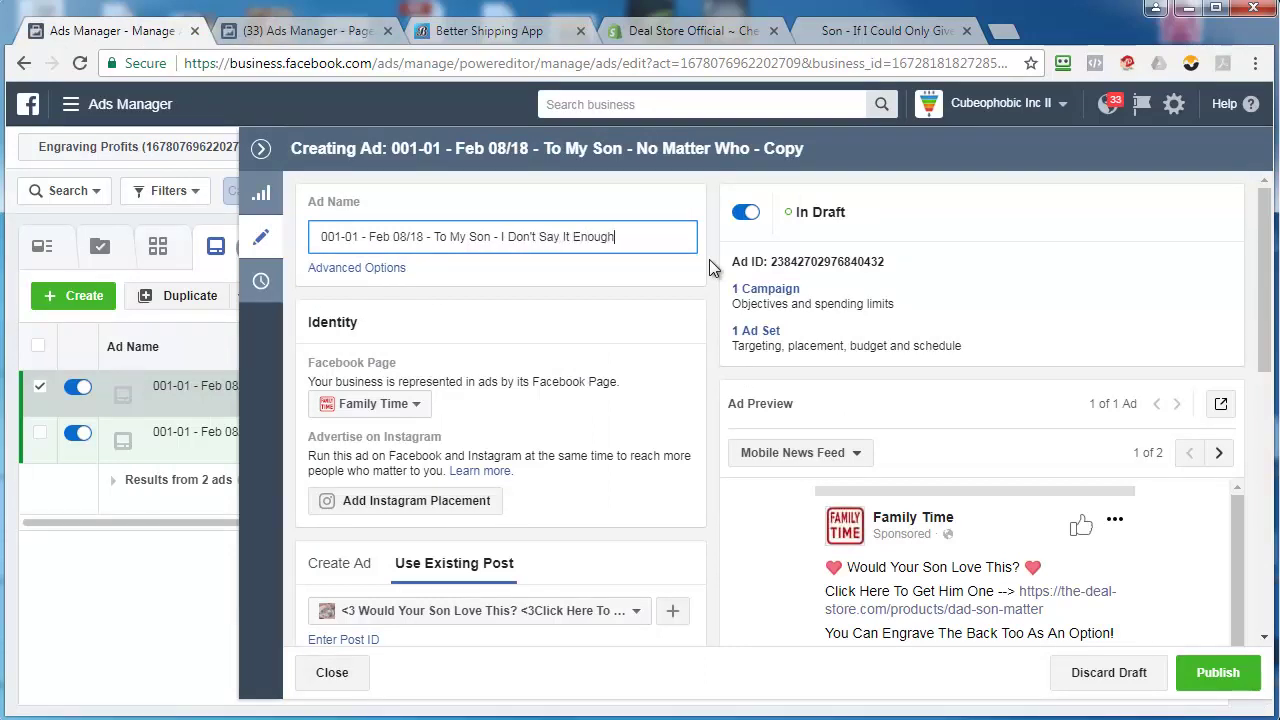
Load the dad-son-enough post by its pasted ID and renumber the ad to 001-02
{"action": "left_click", "coordinate": [370, 640]}
{"action": "right_click", "coordinate": [385, 642]}
{"action": "left_click", "coordinate": [437, 505]}
{"action": "scroll", "coordinate": [540, 456], "scroll_direction": "down", "scroll_amount": 3}
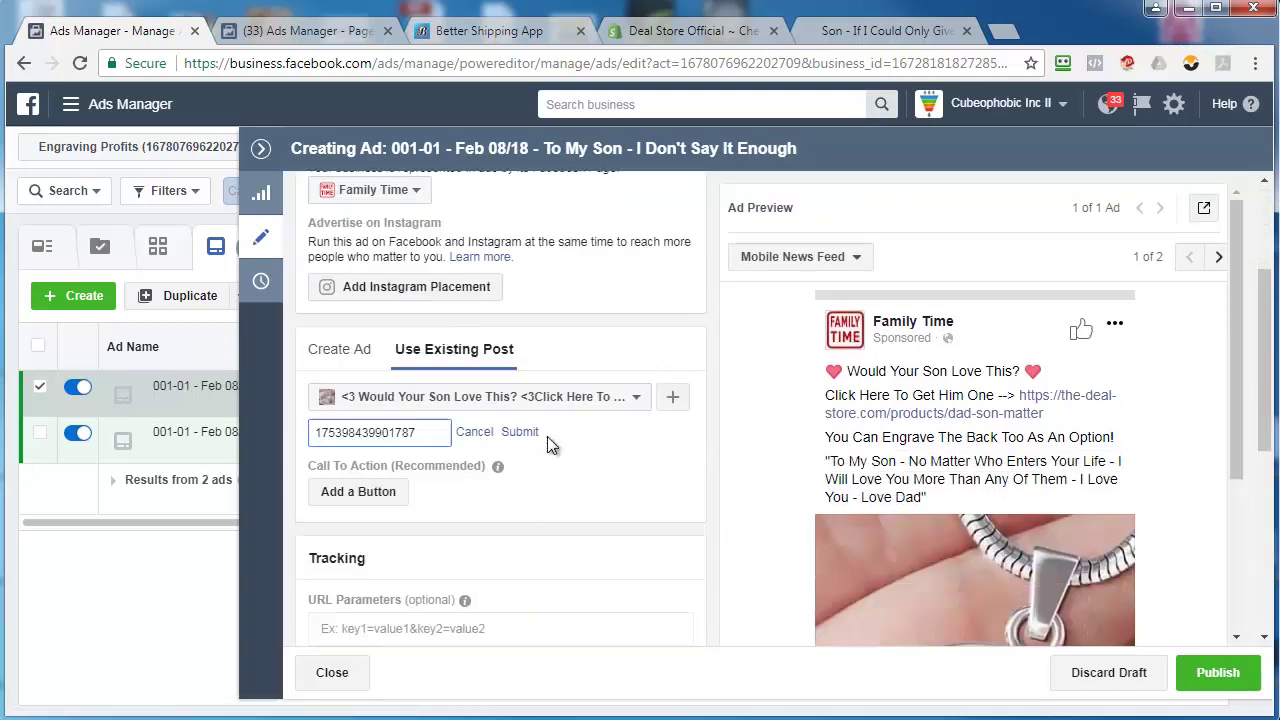
{"action": "left_click", "coordinate": [527, 345]}
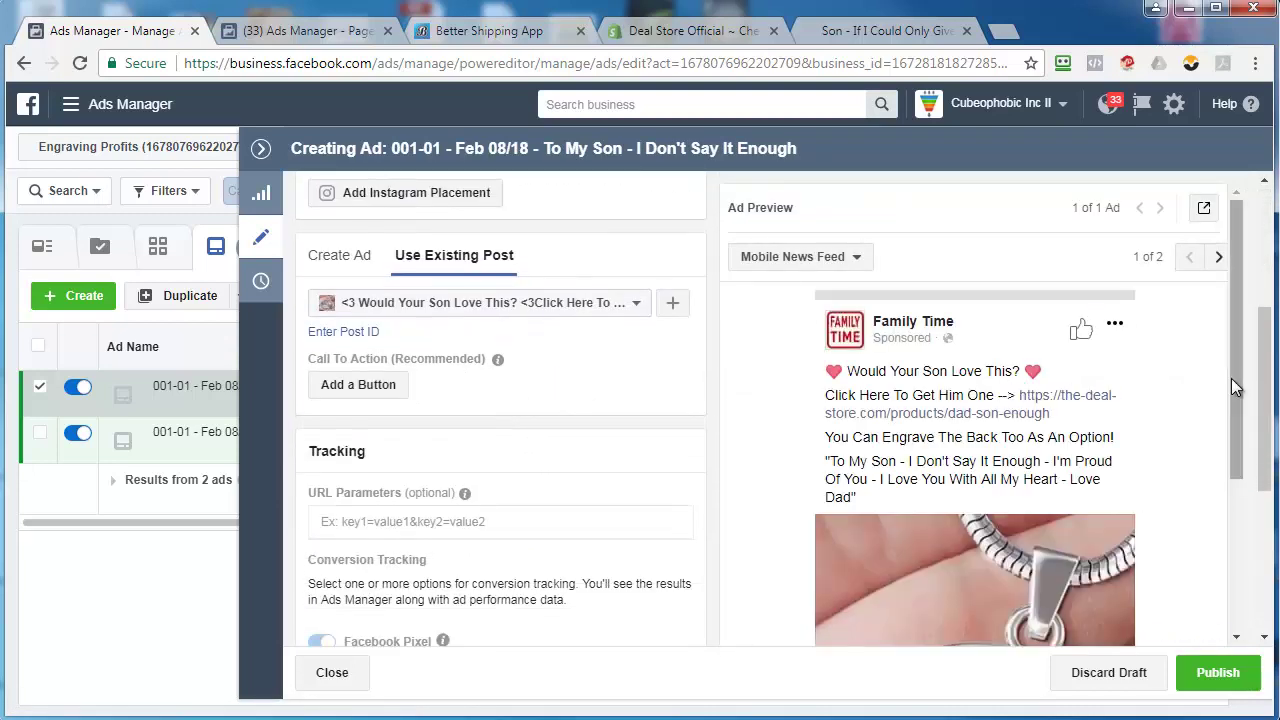
{"action": "left_click_drag", "start_coordinate": [1231, 378], "coordinate": [1234, 549]}
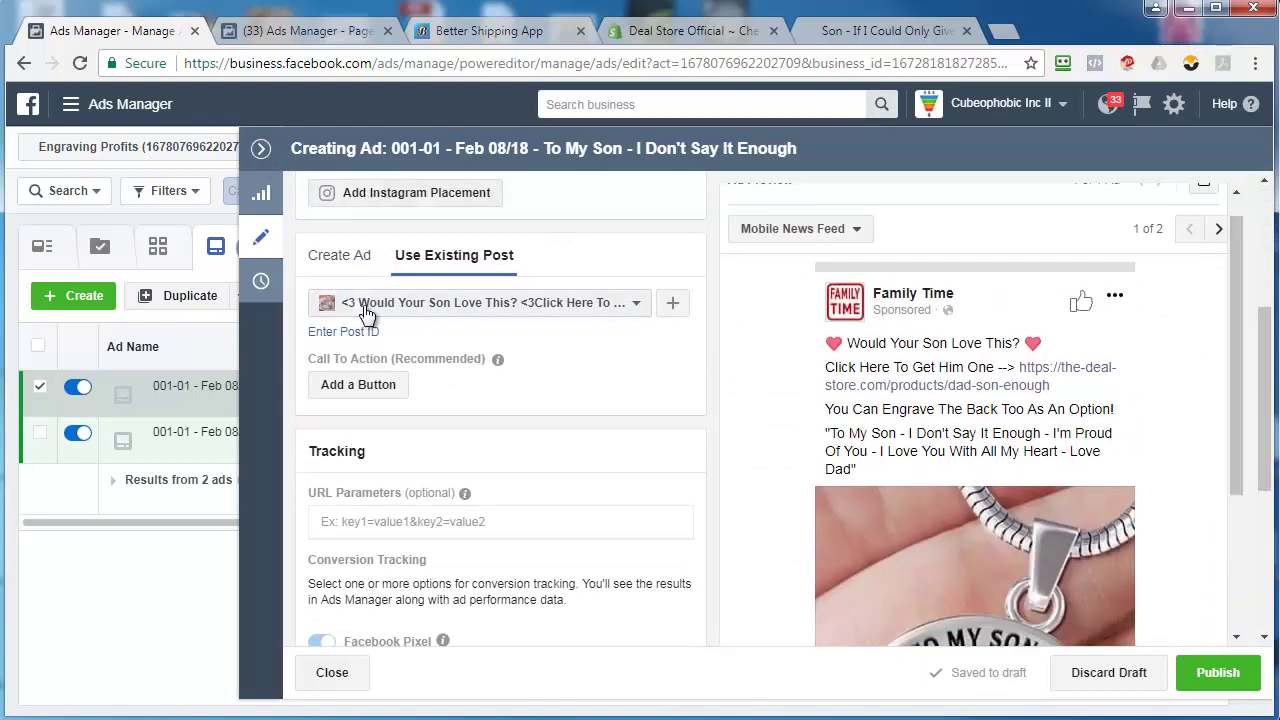
{"action": "scroll", "coordinate": [375, 314], "scroll_direction": "up", "scroll_amount": 3}
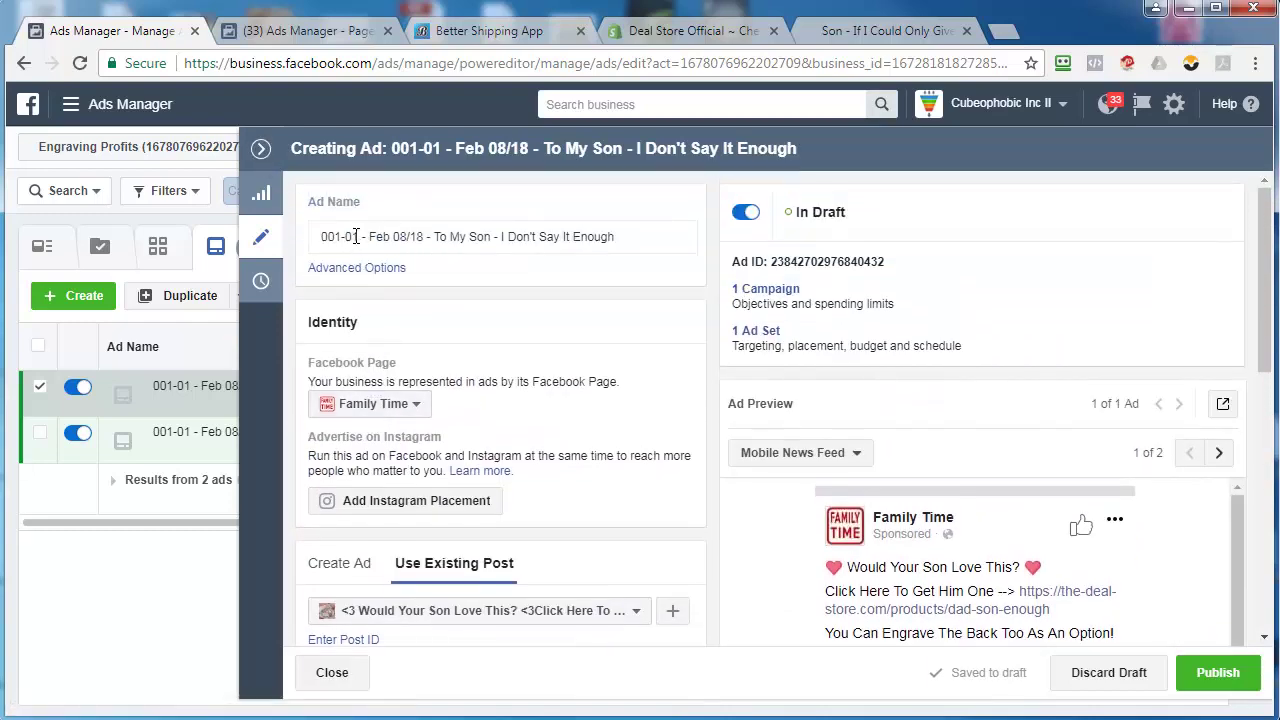
{"action": "left_click_drag", "start_coordinate": [352, 237], "coordinate": [360, 238]}
{"action": "type", "text": "2"}
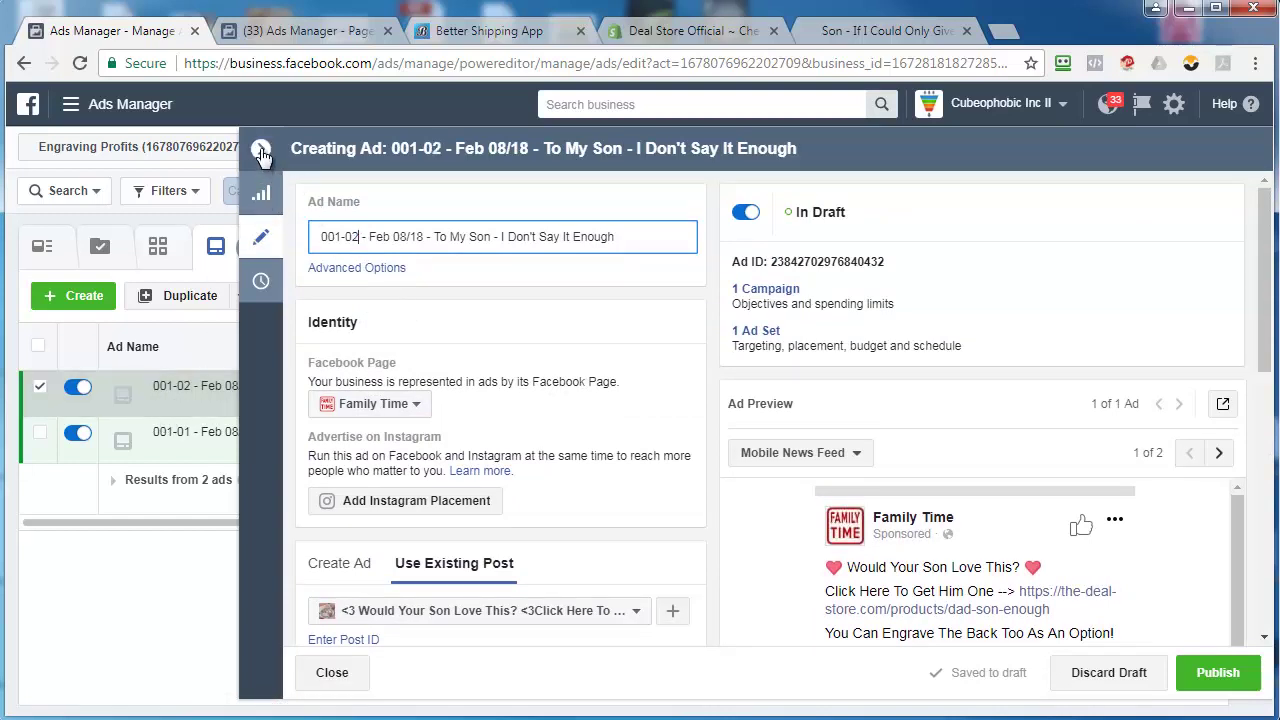
Duplicate the 001-02 ad into the same ad set
{"action": "left_click", "coordinate": [260, 148]}
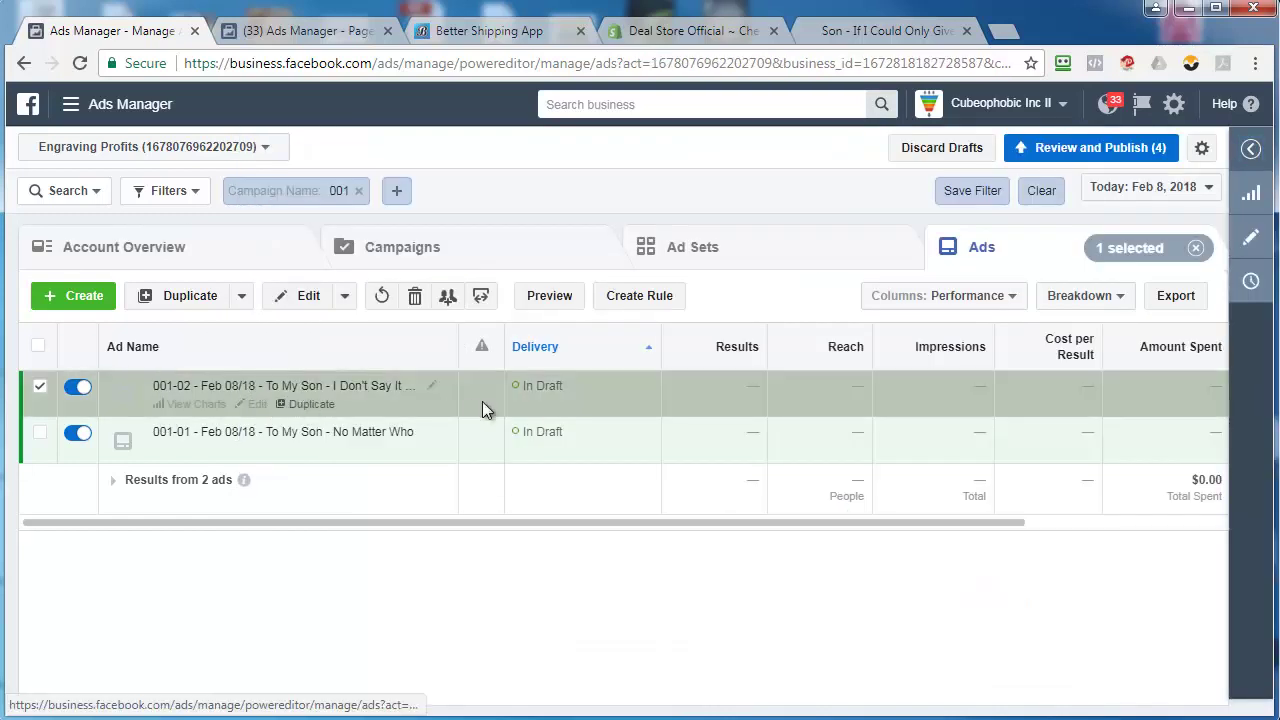
{"action": "key", "text": "ctrl+d"}
{"action": "left_click", "coordinate": [880, 607]}
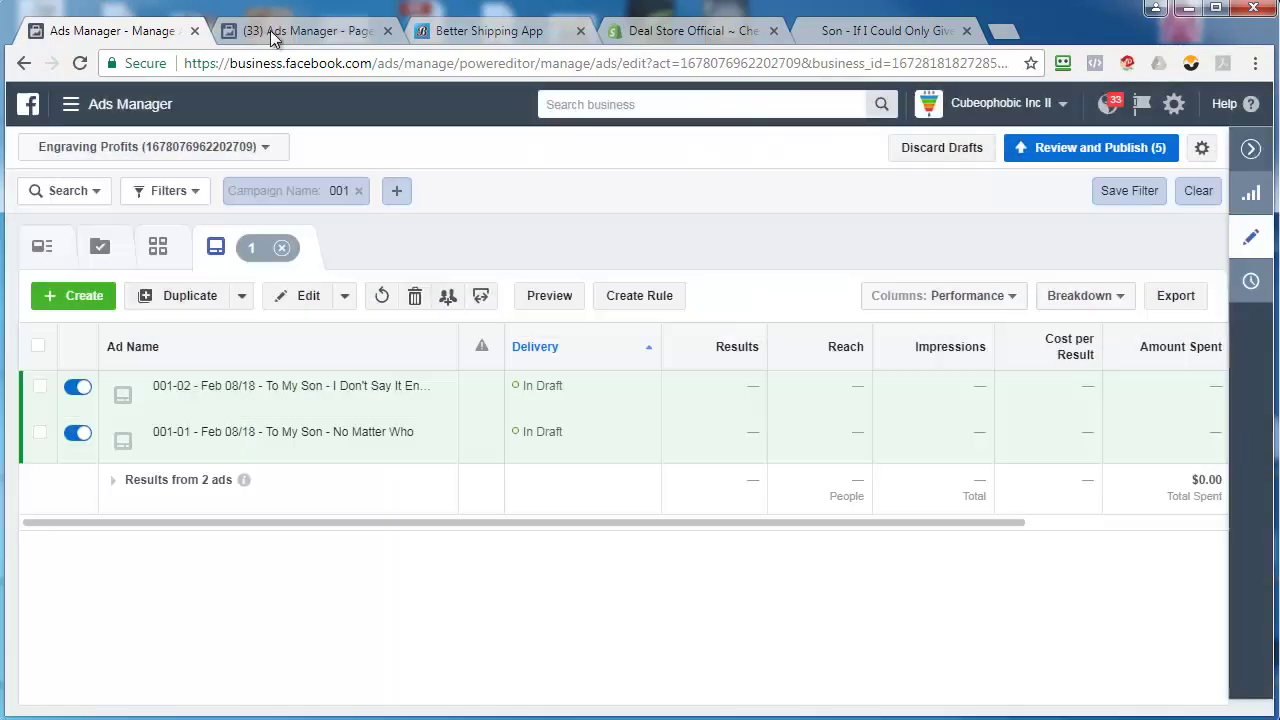
Copy the third page post's ID (Awesome Son pendant) and select the duplicate's ad-number digit
{"action": "left_click", "coordinate": [270, 30]}
{"action": "scroll", "coordinate": [1088, 275], "scroll_direction": "up", "scroll_amount": 2}
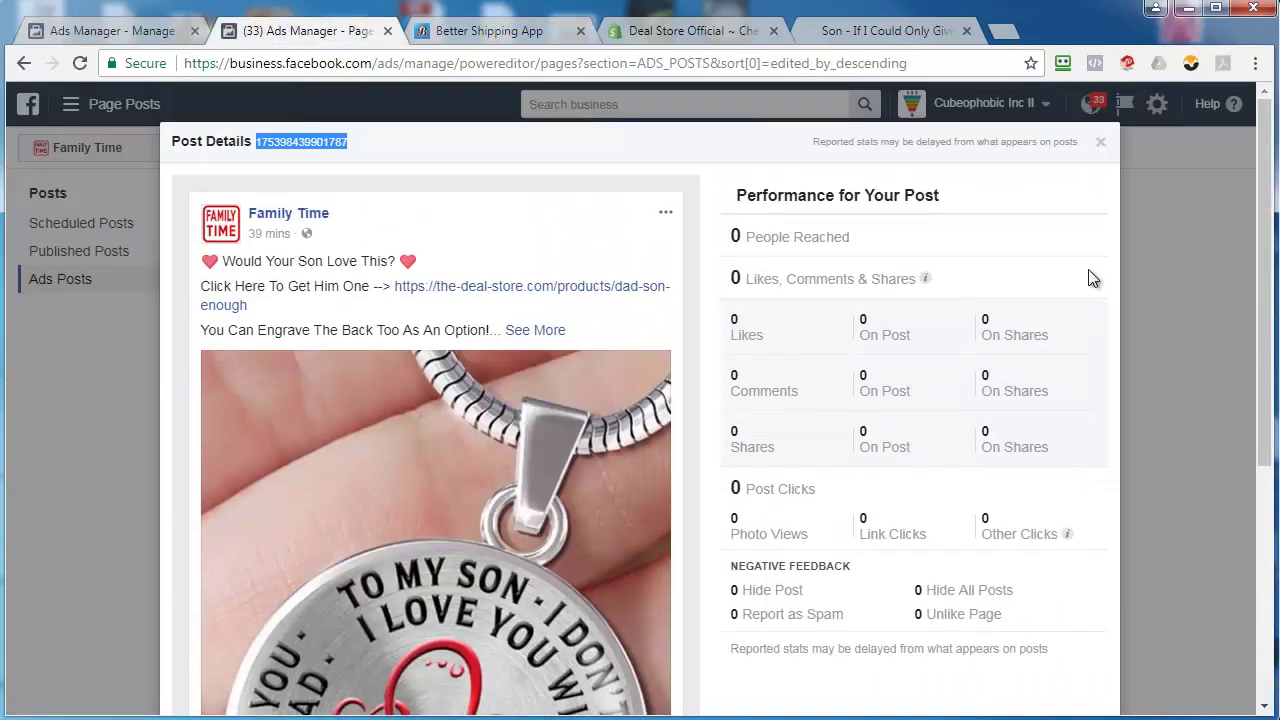
{"action": "left_click", "coordinate": [1100, 143]}
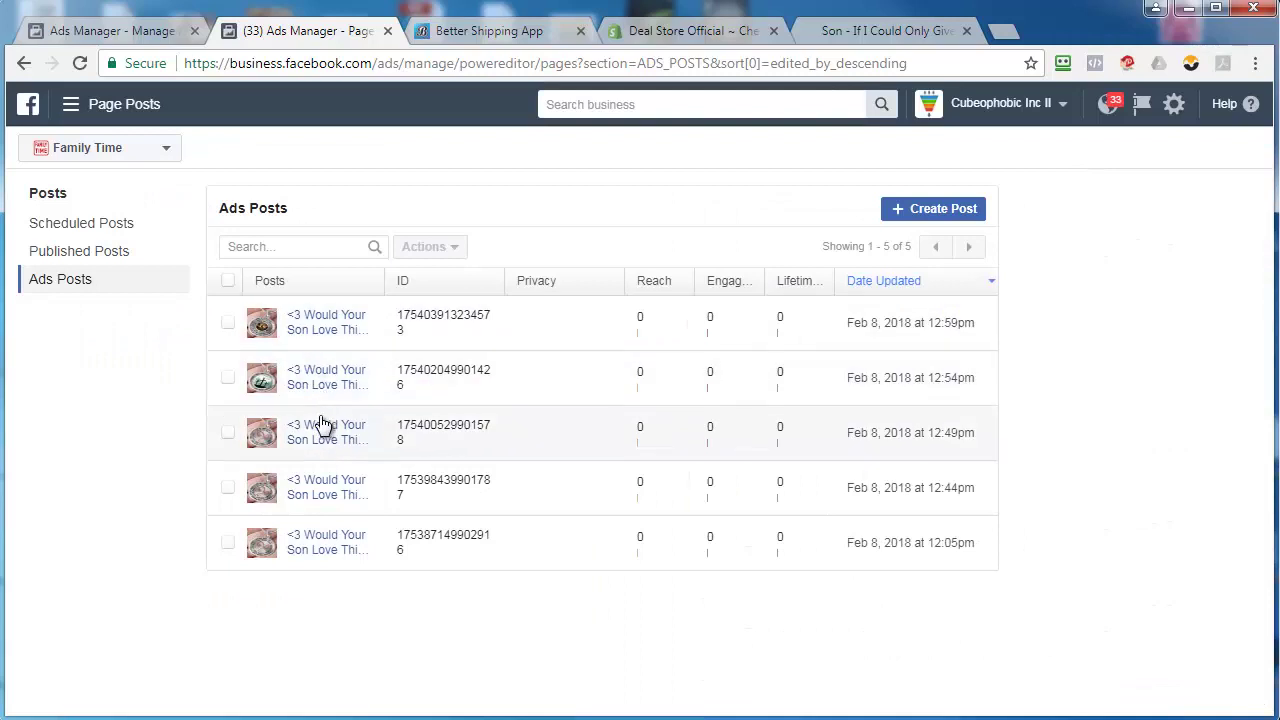
{"action": "left_click", "coordinate": [319, 412]}
{"action": "left_click_drag", "start_coordinate": [250, 141], "coordinate": [346, 142]}
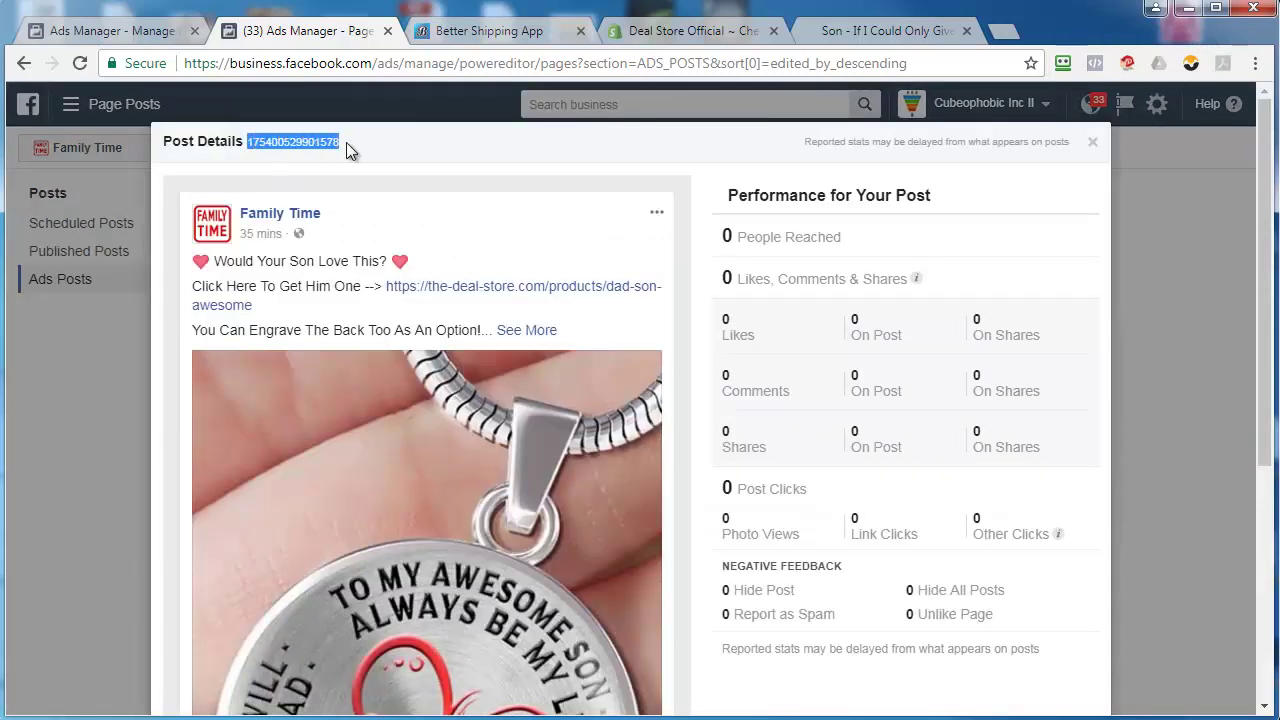
{"action": "right_click", "coordinate": [338, 148]}
{"action": "left_click", "coordinate": [374, 161]}
{"action": "scroll", "coordinate": [396, 456], "scroll_direction": "down", "scroll_amount": 2}
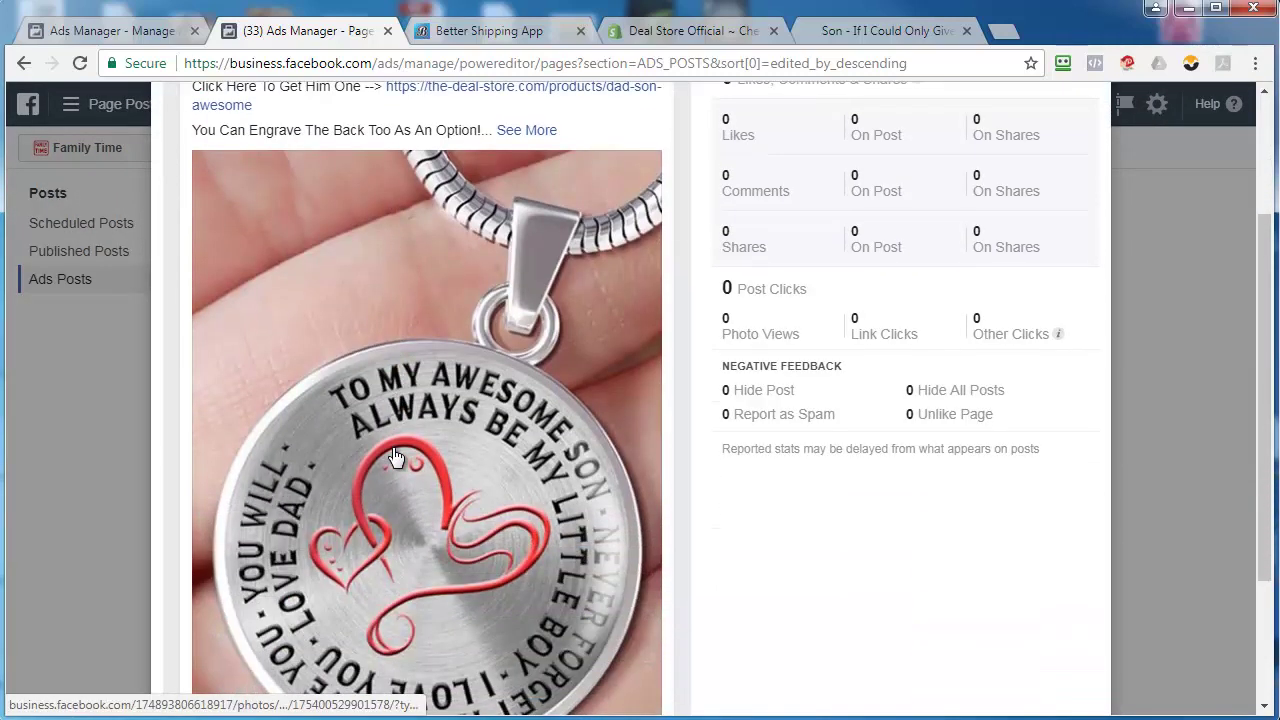
{"action": "left_click", "coordinate": [145, 32]}
{"action": "left_click_drag", "start_coordinate": [355, 240], "coordinate": [350, 240]}
Retitle the ad 'To My Awesome Son - Never Forget'
{"action": "type", "text": "2"}
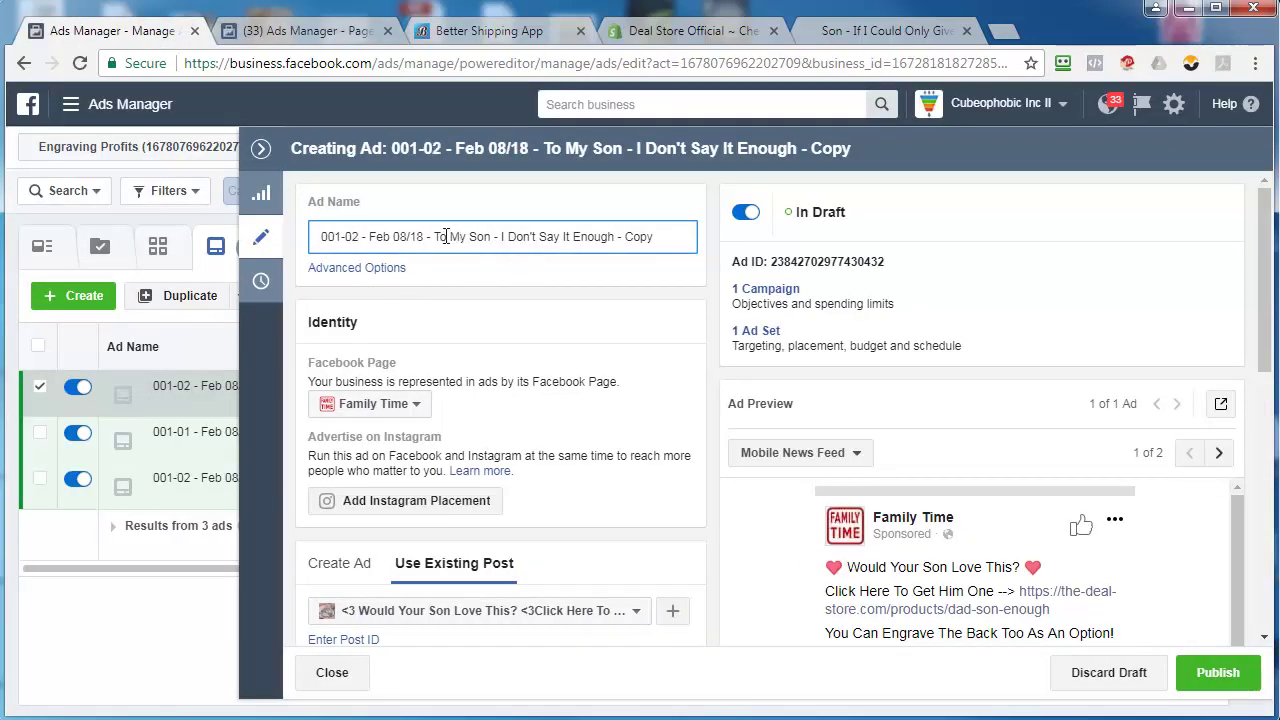
{"action": "left_click_drag", "start_coordinate": [470, 237], "coordinate": [695, 240]}
{"action": "type", "text": "A"}
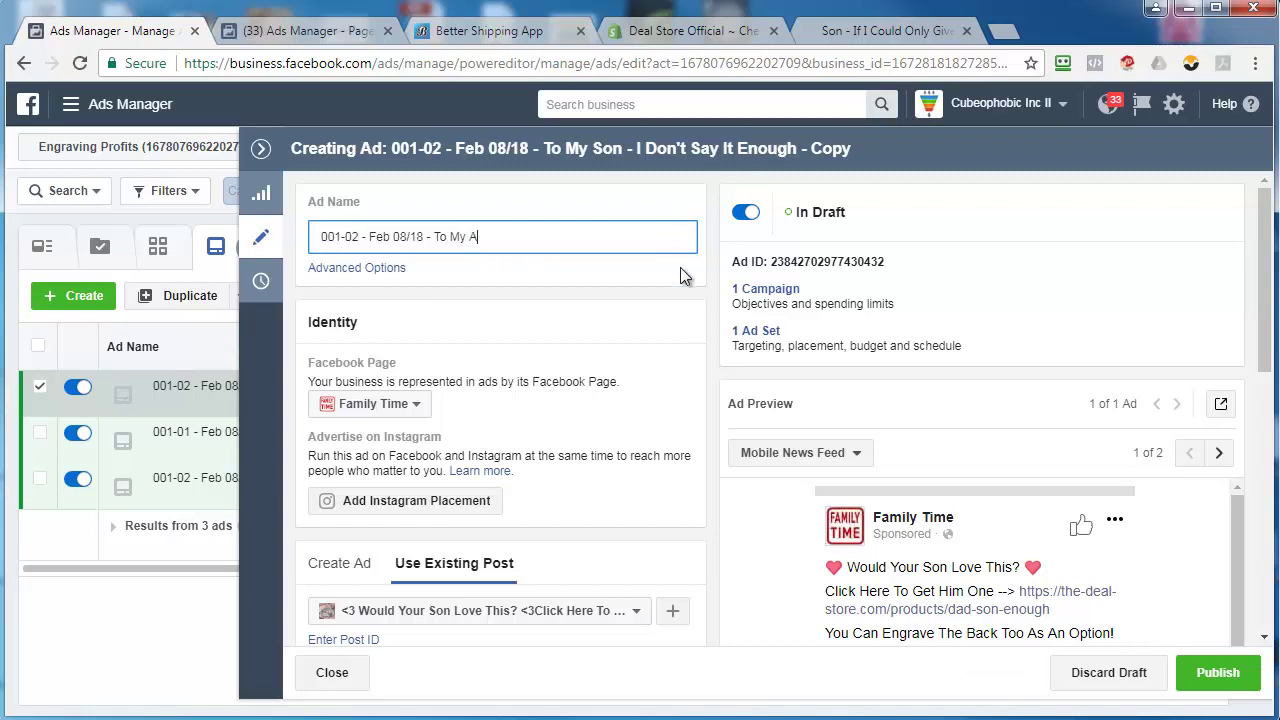
{"action": "type", "text": "wesome Son "}
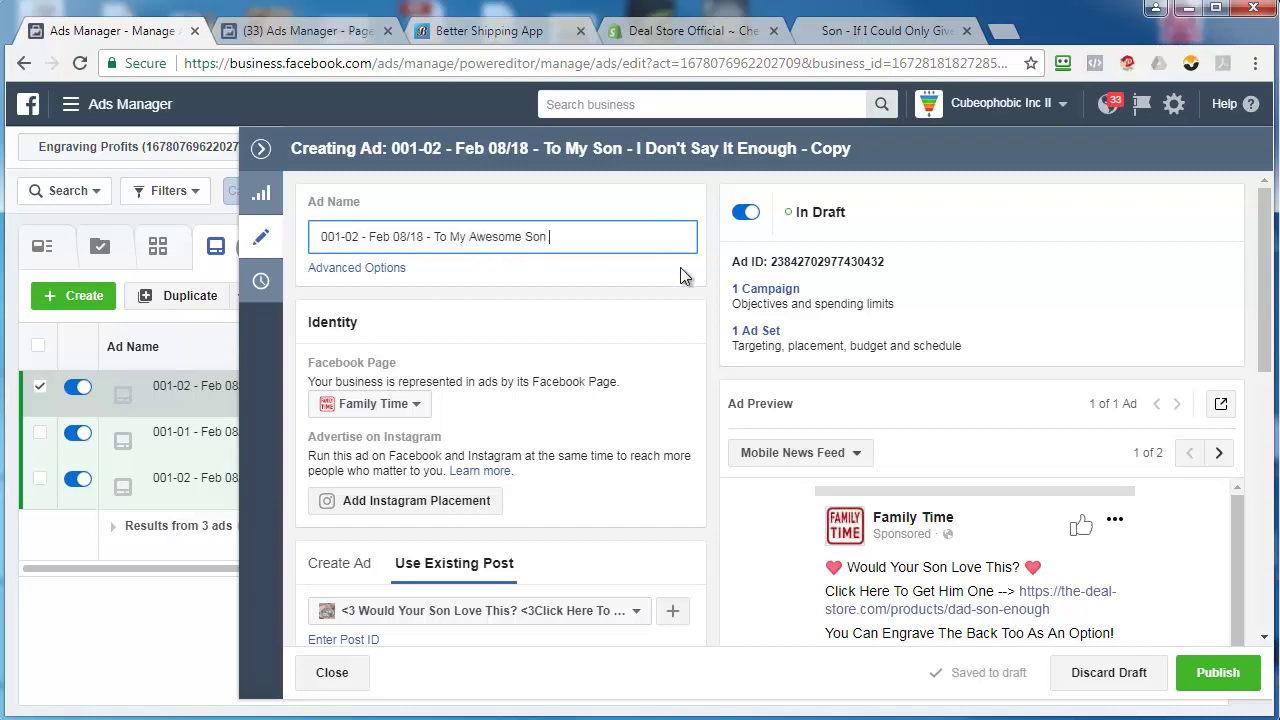
{"action": "type", "text": "- Never Forget"}
Attach the dad-son-awesome post via its pasted ID and renumber the ad to 001-03
{"action": "scroll", "coordinate": [556, 331], "scroll_direction": "down", "scroll_amount": 3}
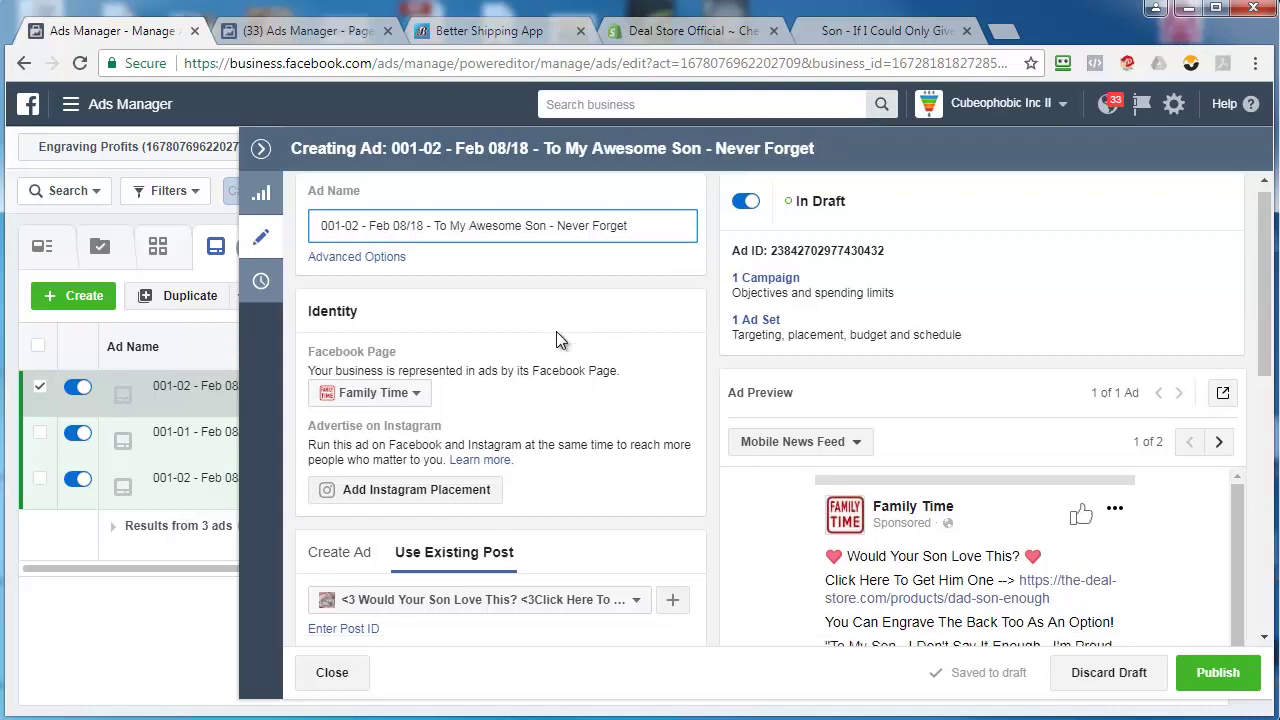
{"action": "left_click", "coordinate": [345, 342]}
{"action": "right_click", "coordinate": [312, 346]}
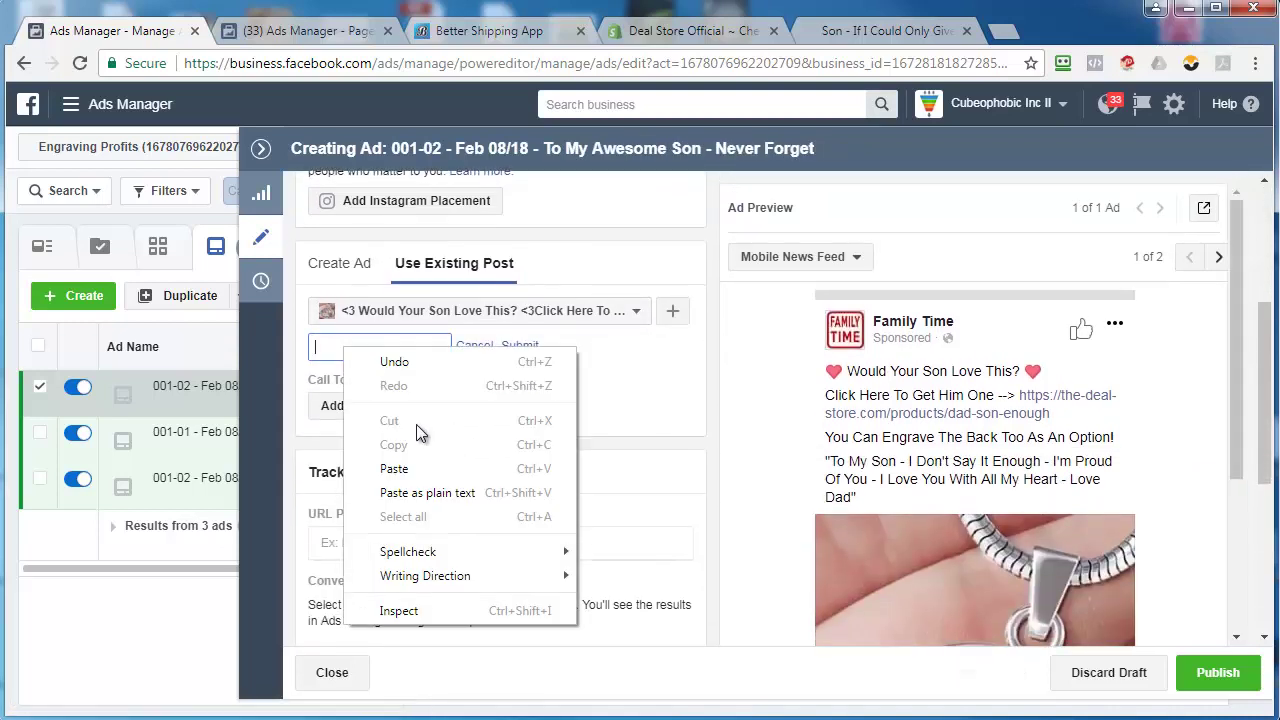
{"action": "left_click", "coordinate": [427, 459]}
{"action": "left_click", "coordinate": [525, 346]}
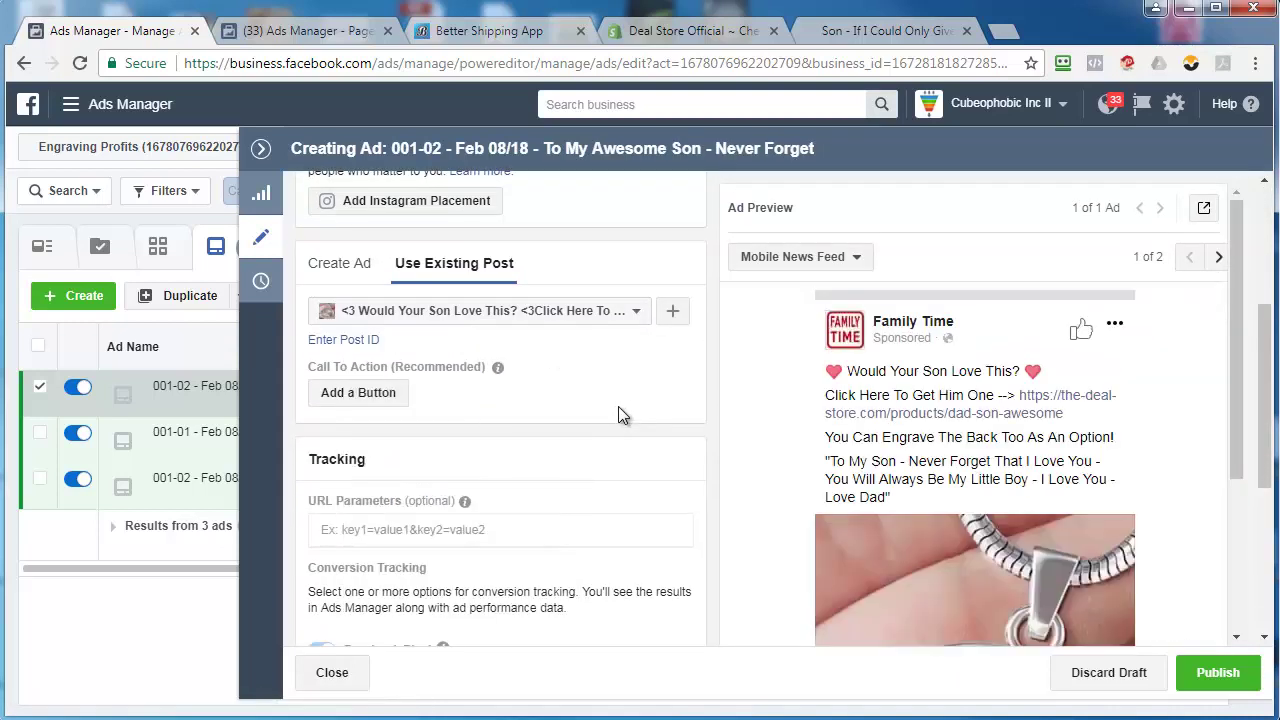
{"action": "scroll", "coordinate": [398, 294], "scroll_direction": "up", "scroll_amount": 3}
{"action": "double_click", "coordinate": [349, 236]}
{"action": "type", "text": "03"}
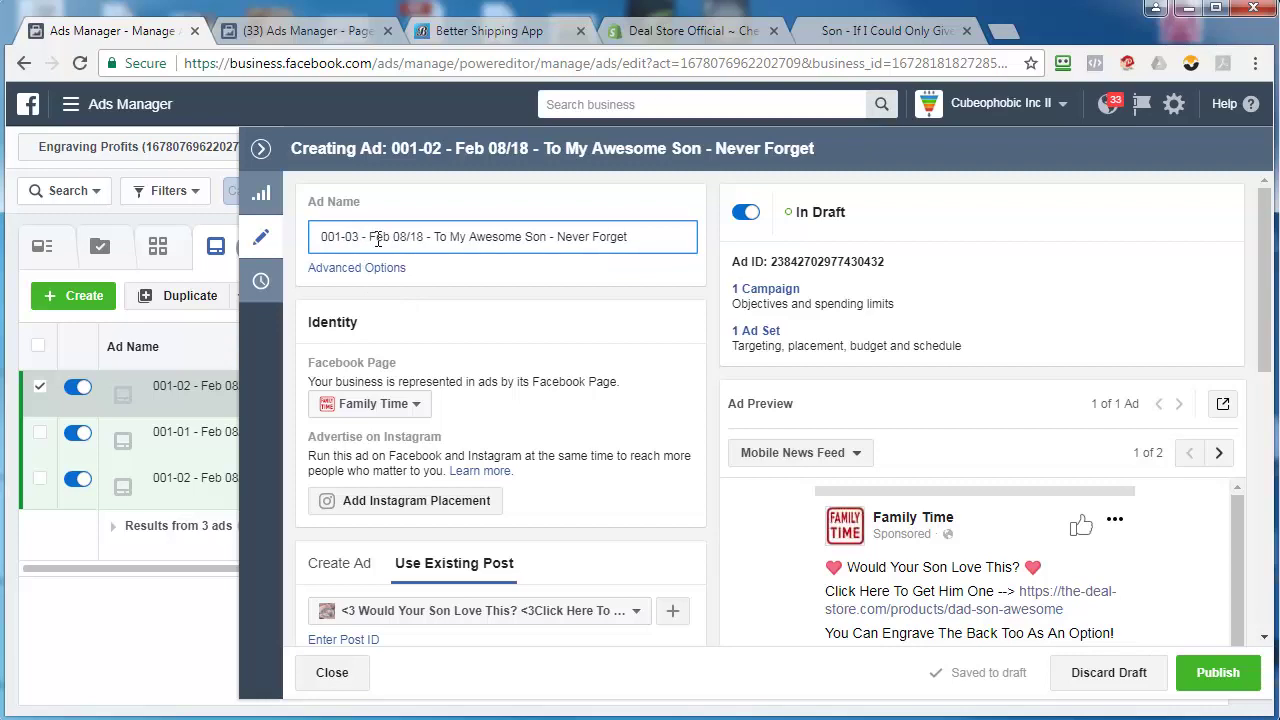
{"action": "left_click", "coordinate": [326, 214]}
Duplicate the 001-03 ad into the same ad set
{"action": "left_click", "coordinate": [262, 150]}
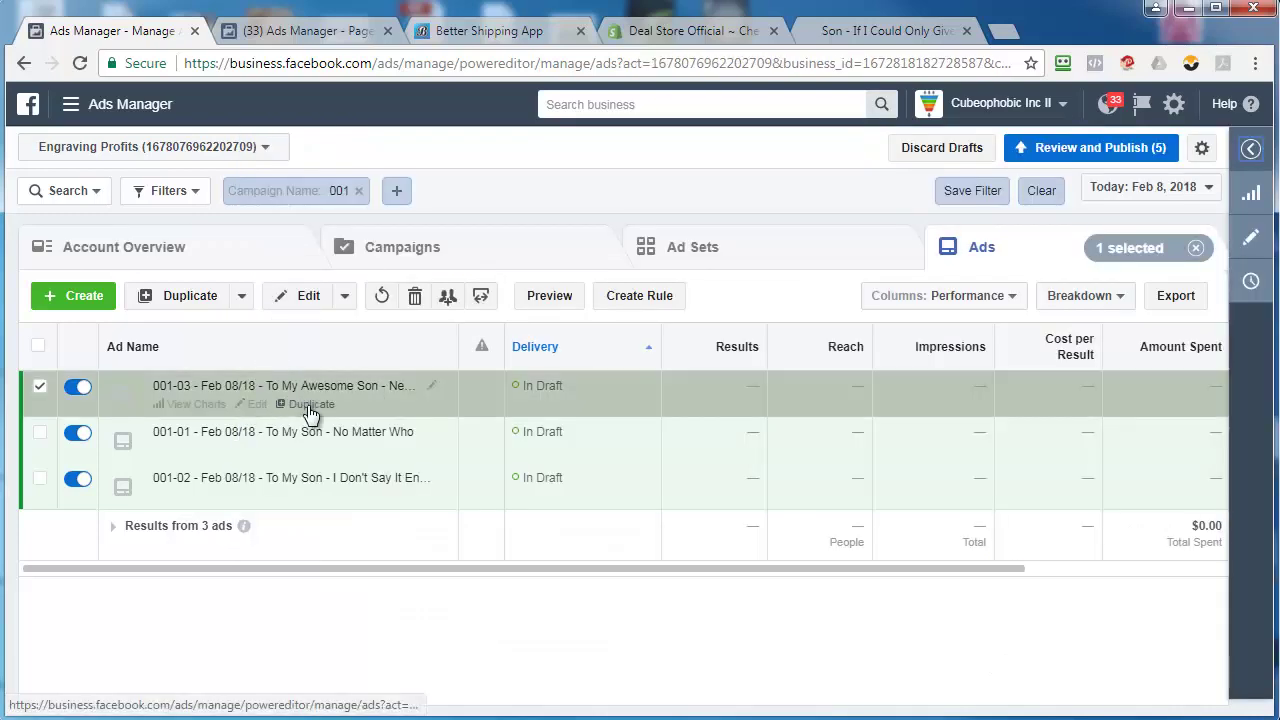
{"action": "key", "text": "ctrl+d"}
{"action": "left_click", "coordinate": [886, 607]}
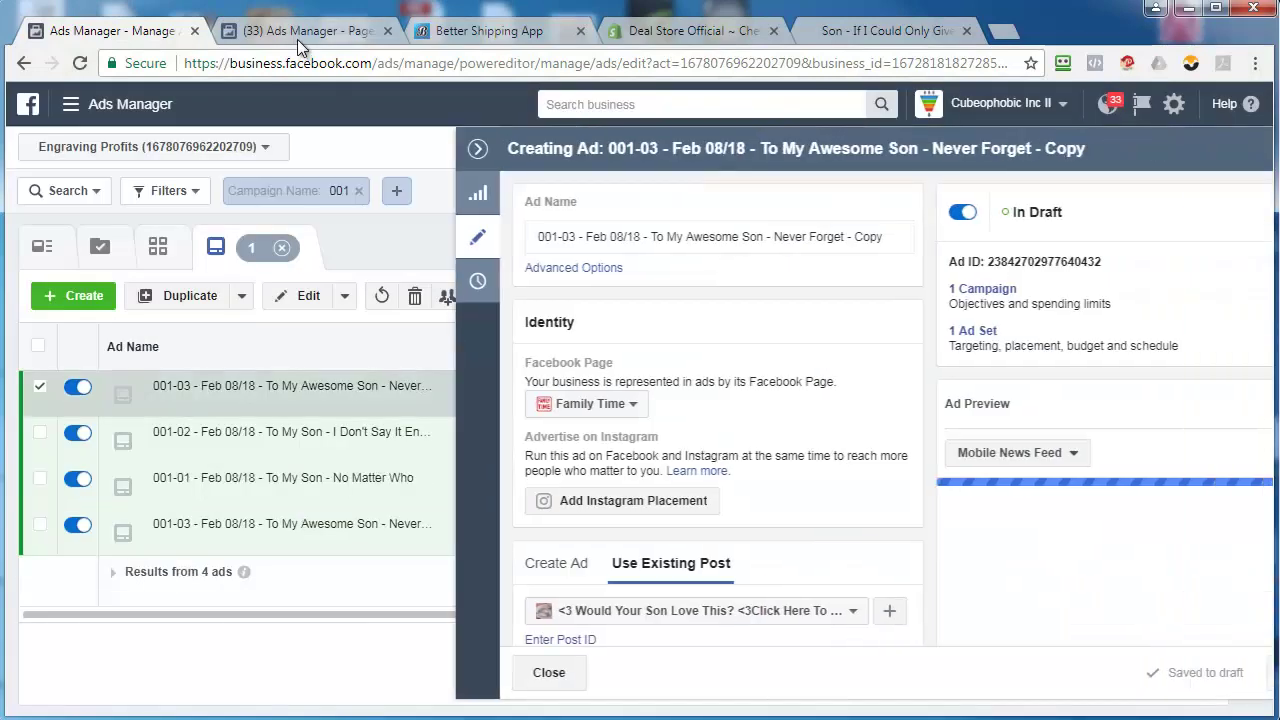
Copy the post ID of The Greatest Gift, the second page post
{"action": "left_click", "coordinate": [297, 31]}
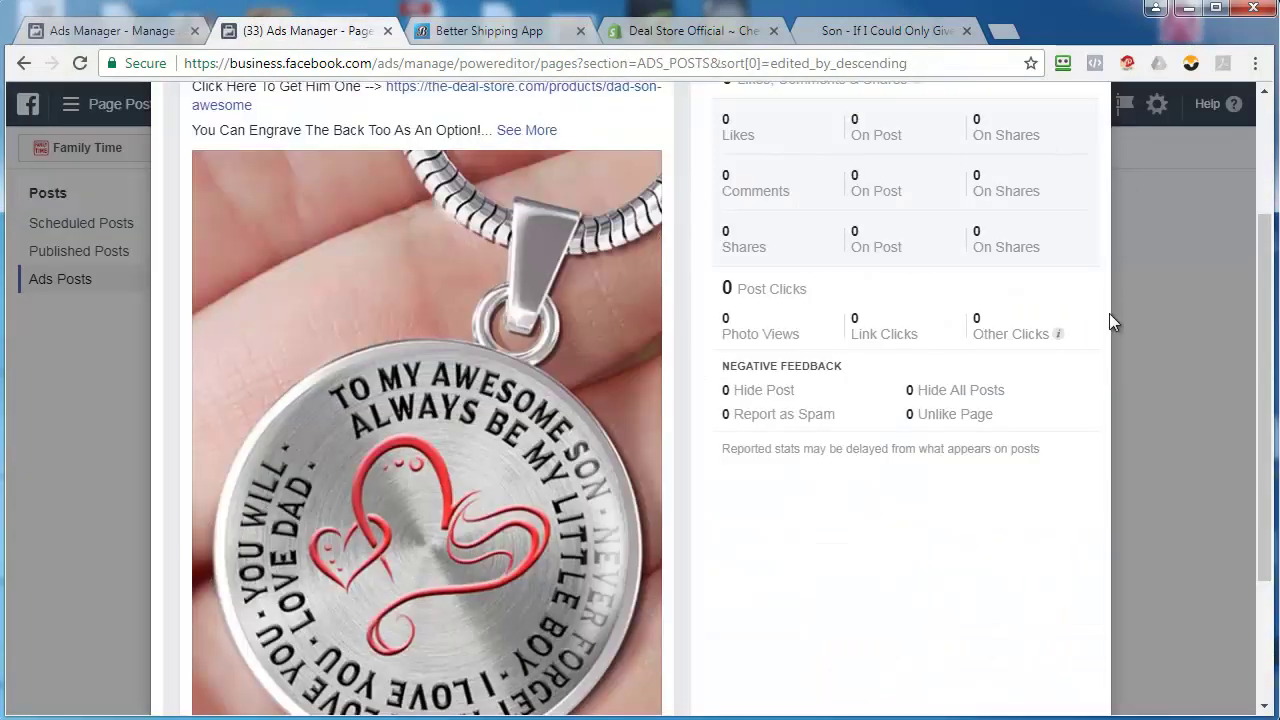
{"action": "scroll", "coordinate": [1111, 314], "scroll_direction": "up", "scroll_amount": 2}
{"action": "left_click", "coordinate": [1093, 143]}
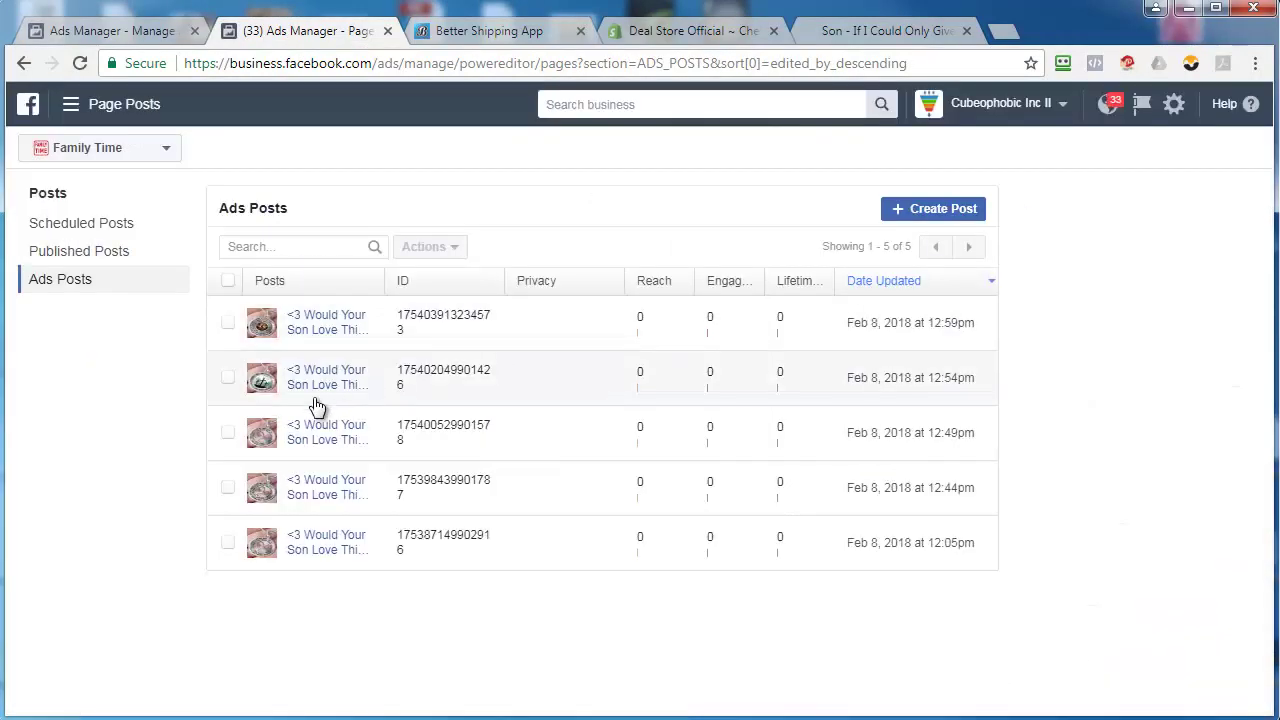
{"action": "left_click", "coordinate": [362, 390]}
{"action": "left_click_drag", "start_coordinate": [249, 141], "coordinate": [316, 143]}
{"action": "right_click", "coordinate": [315, 145]}
{"action": "left_click", "coordinate": [356, 160]}
{"action": "scroll", "coordinate": [503, 534], "scroll_direction": "down", "scroll_amount": 3}
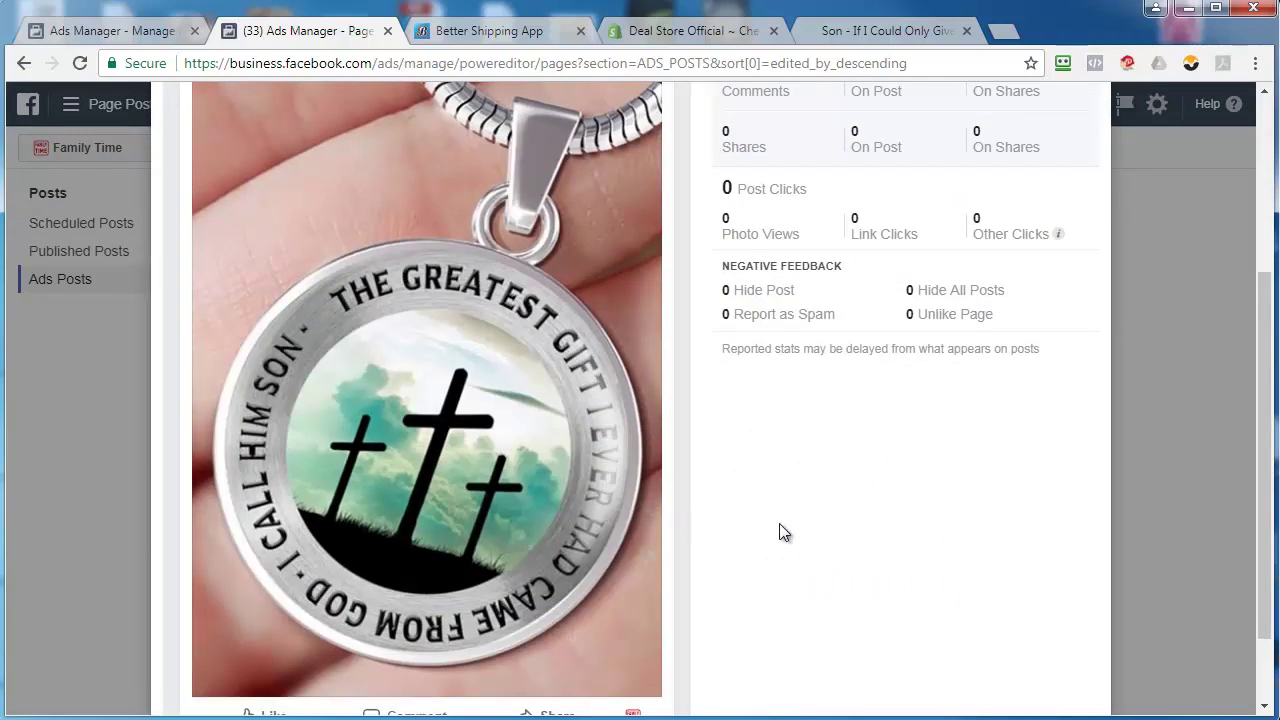
{"action": "scroll", "coordinate": [783, 532], "scroll_direction": "up", "scroll_amount": 3}
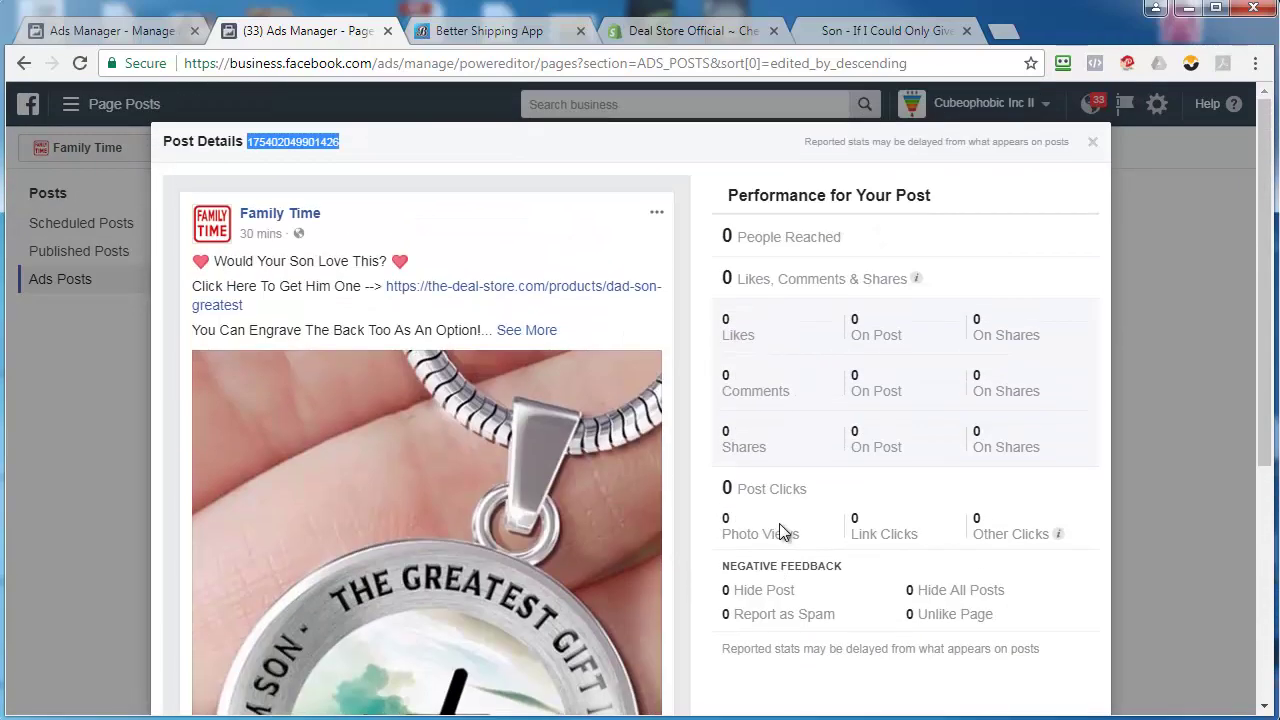
{"action": "left_click", "coordinate": [158, 31]}
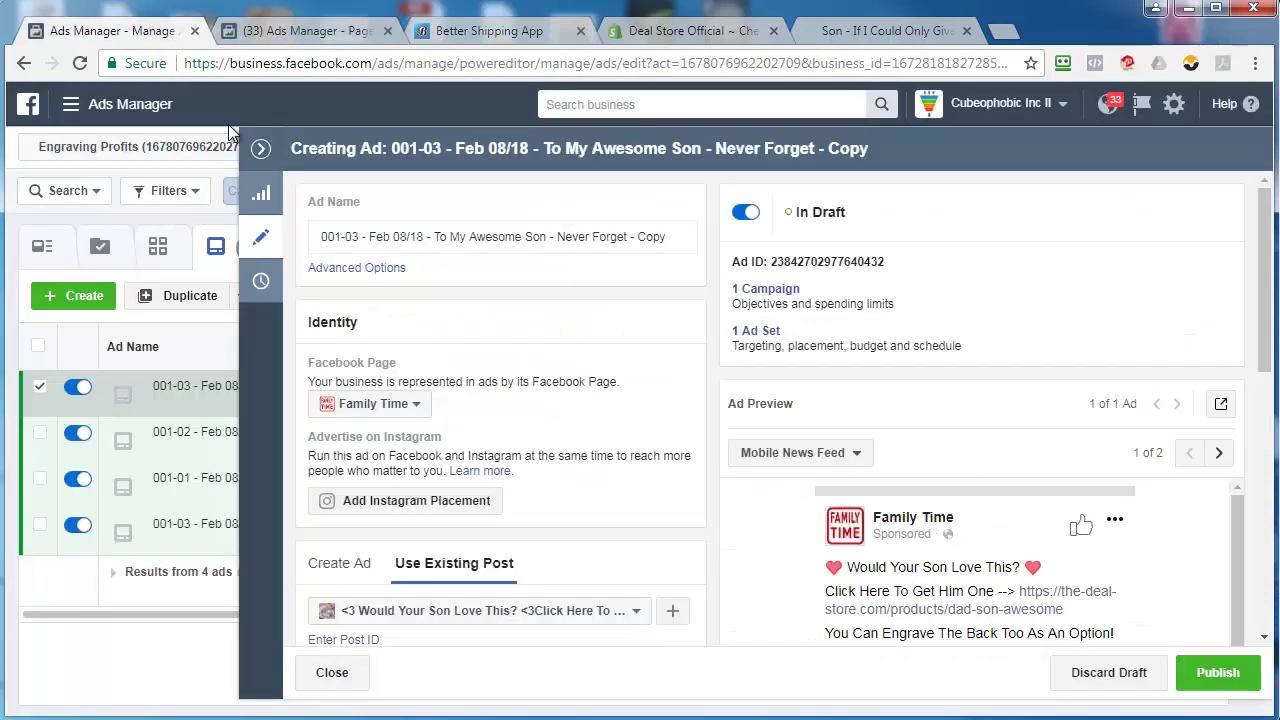
Replace the ad name's title with 'The Greatest Gift'
{"action": "left_click", "coordinate": [358, 236]}
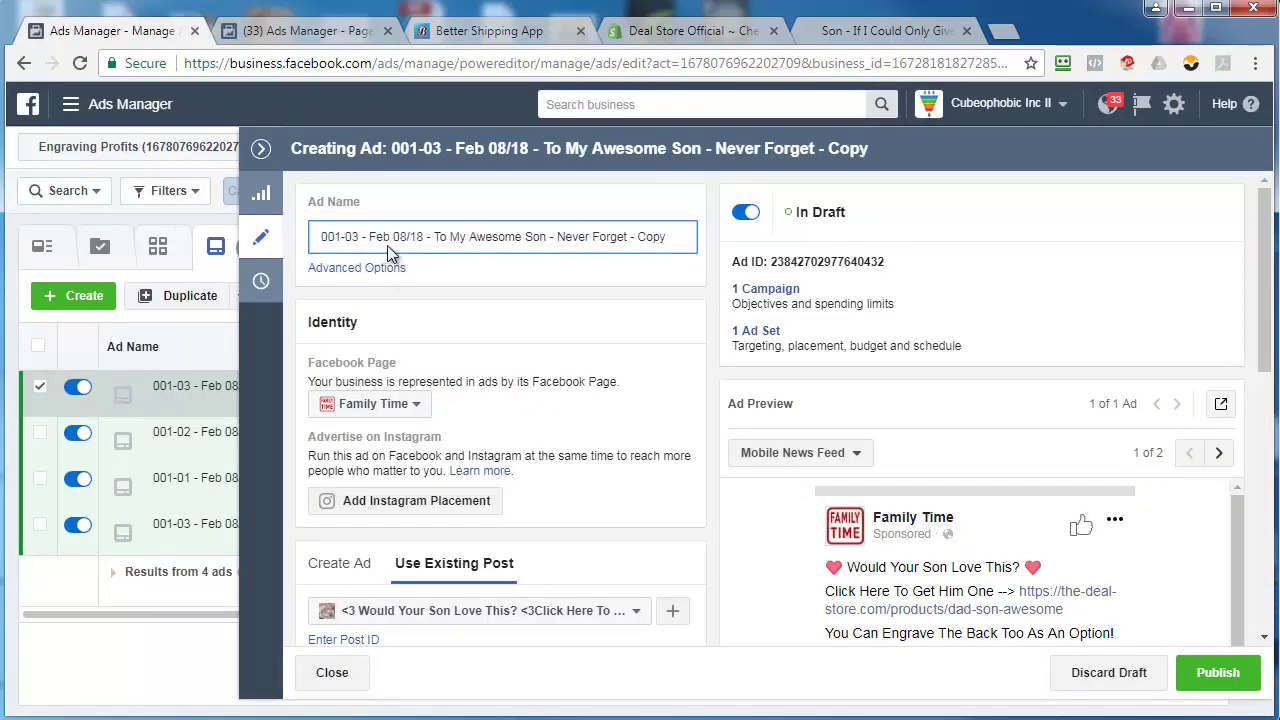
{"action": "left_click_drag", "start_coordinate": [440, 237], "coordinate": [674, 236]}
{"action": "type", "text": "The Greates"}
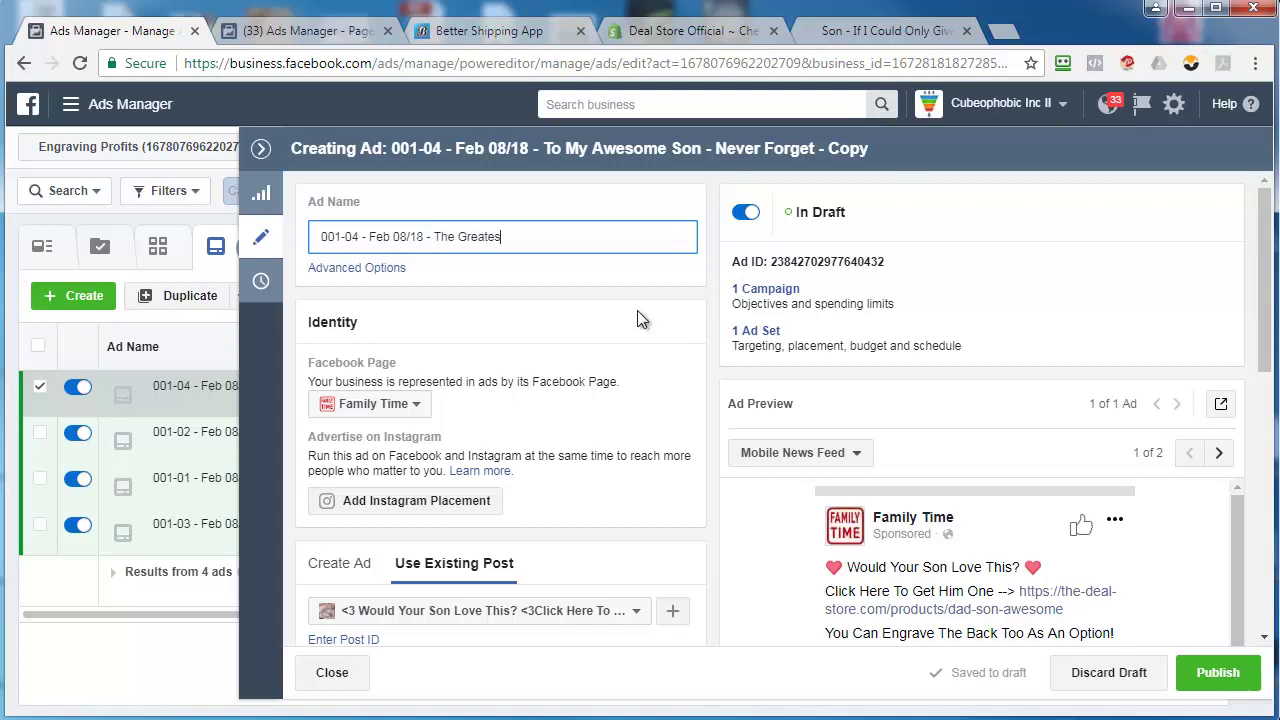
{"action": "type", "text": "t Gift"}
Attach The Greatest Gift post by pasting and submitting its post ID
{"action": "scroll", "coordinate": [542, 526], "scroll_direction": "down", "scroll_amount": 3}
{"action": "left_click", "coordinate": [352, 339]}
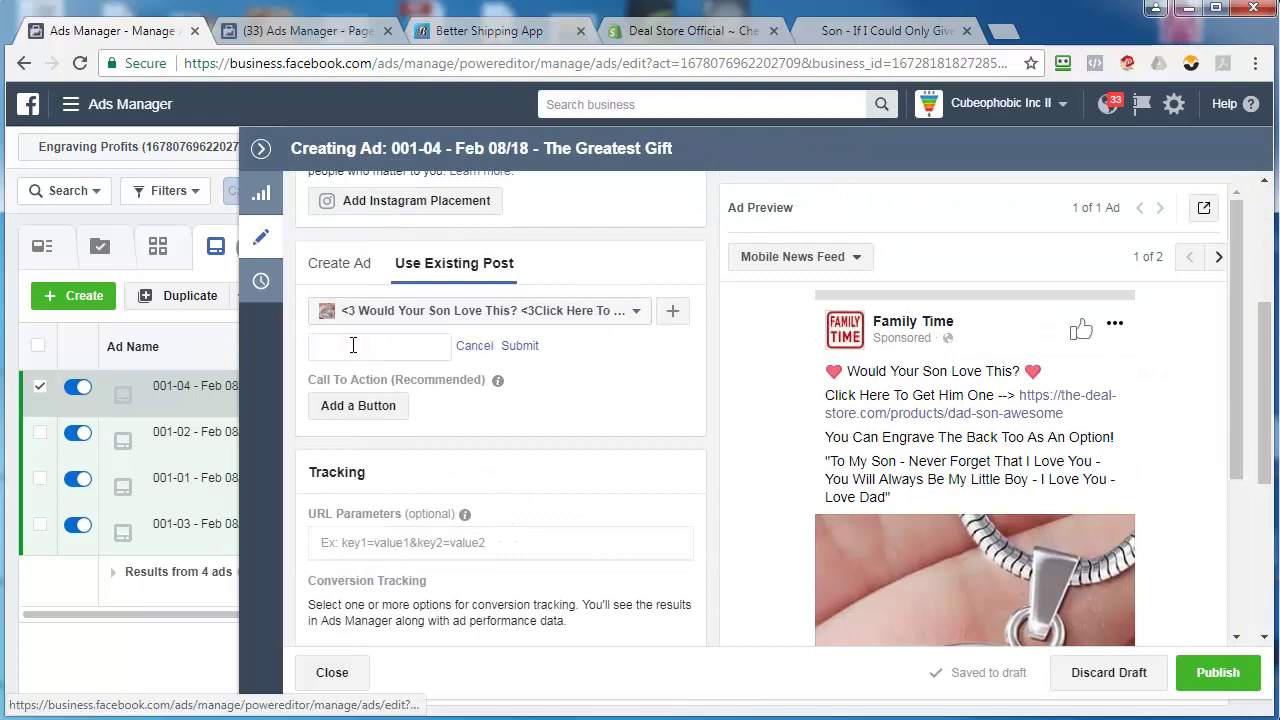
{"action": "right_click", "coordinate": [352, 345]}
{"action": "left_click", "coordinate": [420, 466]}
{"action": "left_click", "coordinate": [520, 345]}
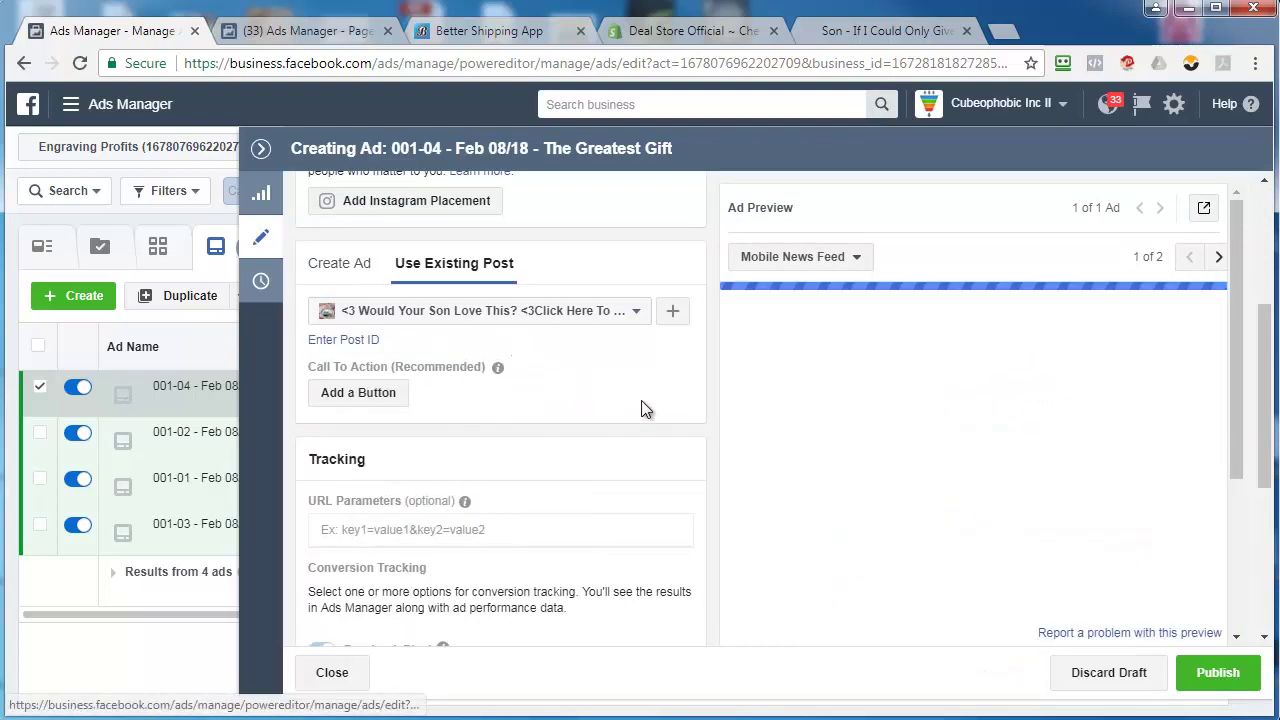
{"action": "scroll", "coordinate": [1023, 440], "scroll_direction": "down", "scroll_amount": 3}
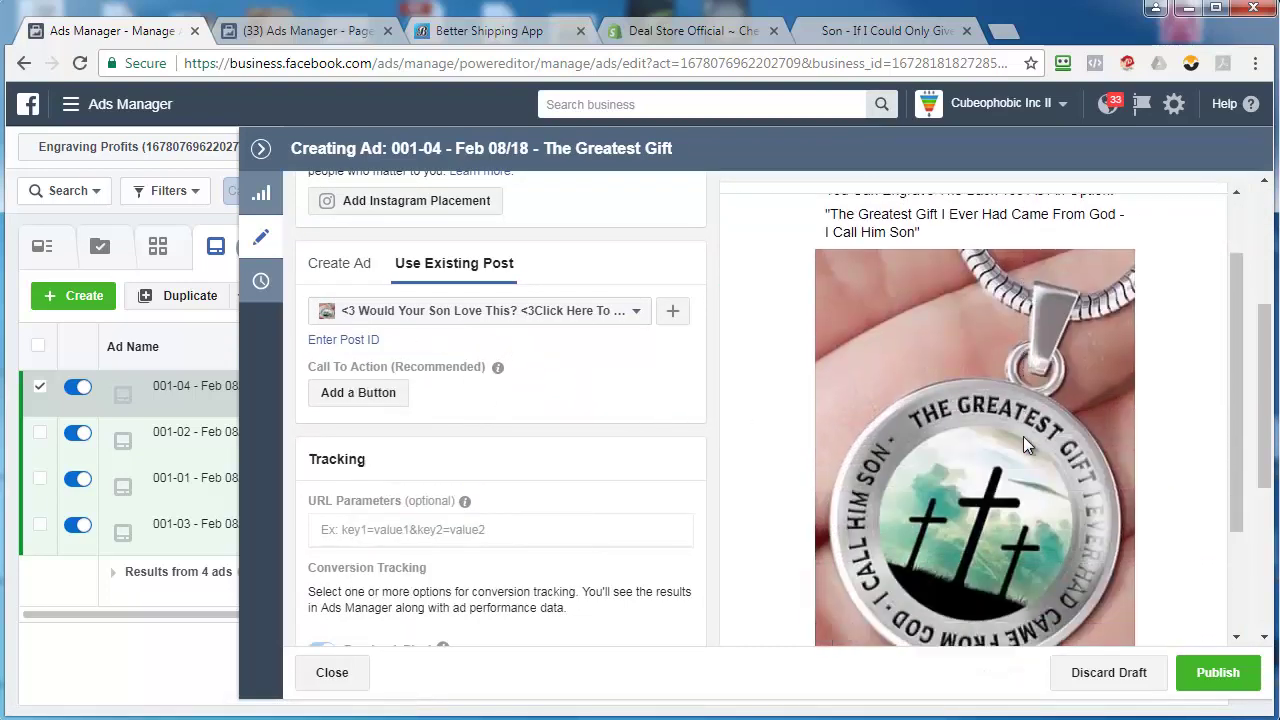
{"action": "scroll", "coordinate": [1023, 436], "scroll_direction": "down", "scroll_amount": 2}
Copy the newest Son pendant post's ID and duplicate ad 001-04 into the same ad set
{"action": "left_click", "coordinate": [260, 148]}
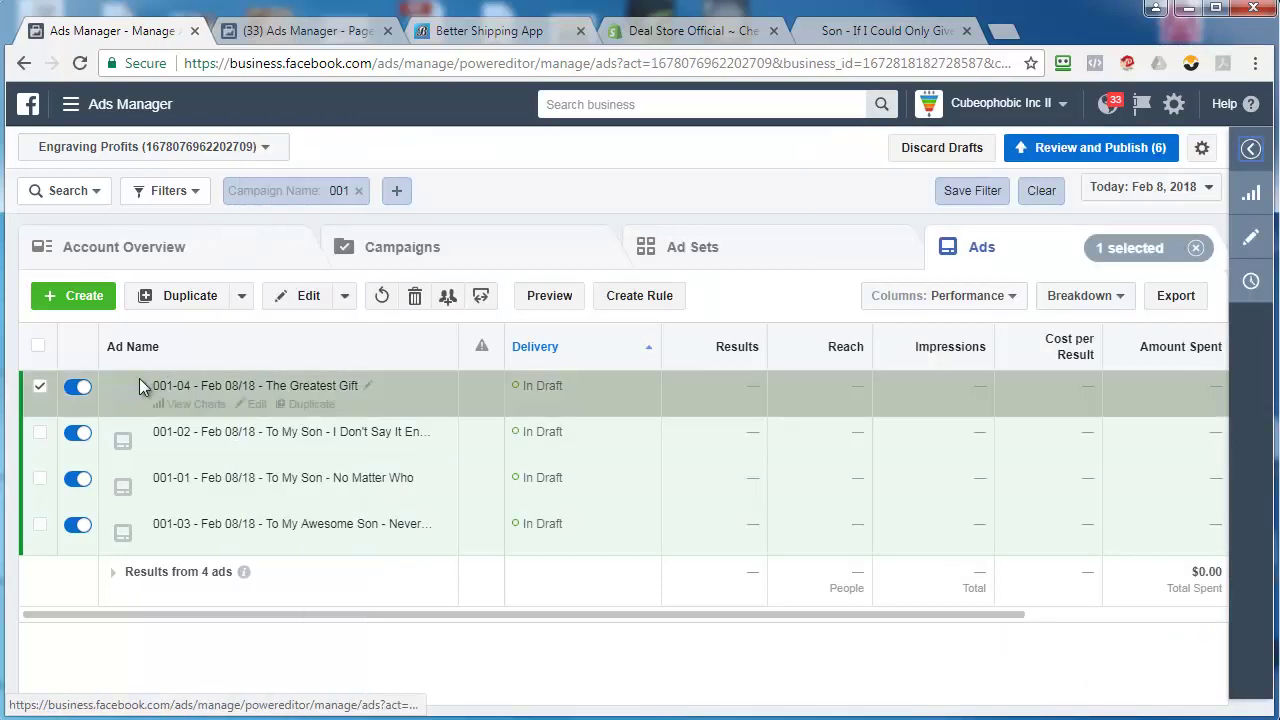
{"action": "left_click", "coordinate": [311, 403]}
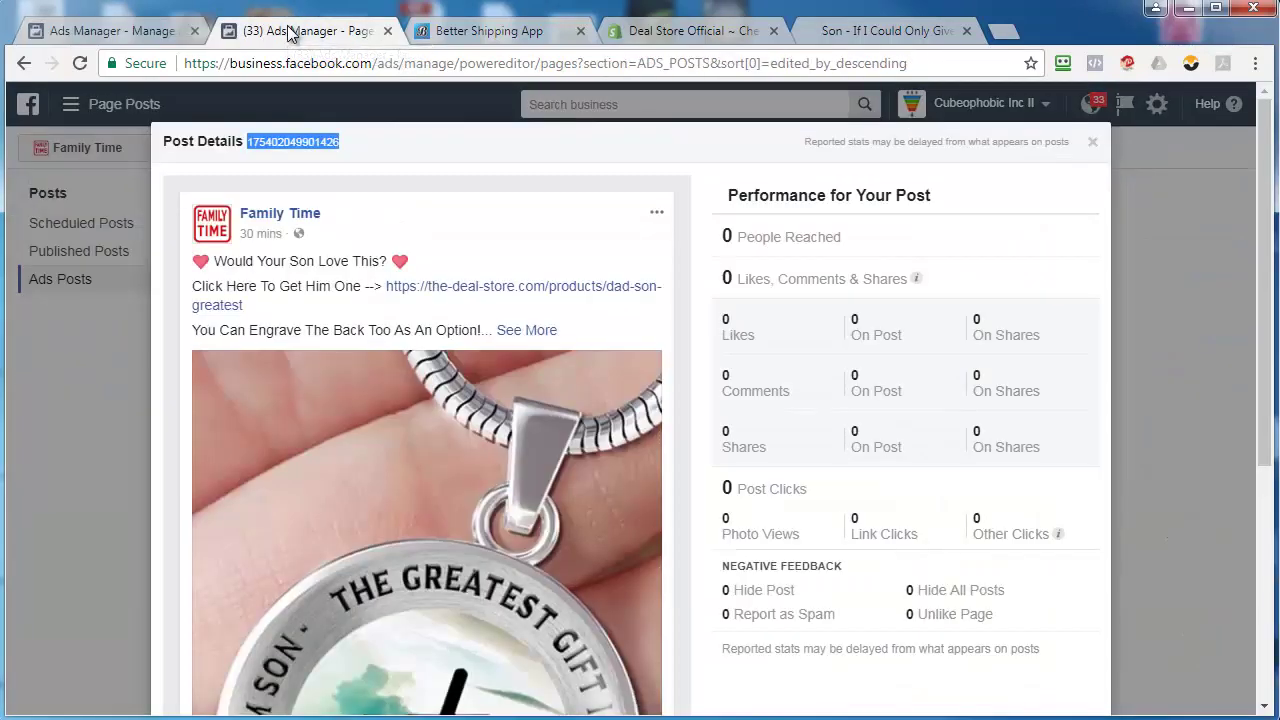
{"action": "left_click", "coordinate": [290, 31]}
{"action": "left_click", "coordinate": [1092, 141]}
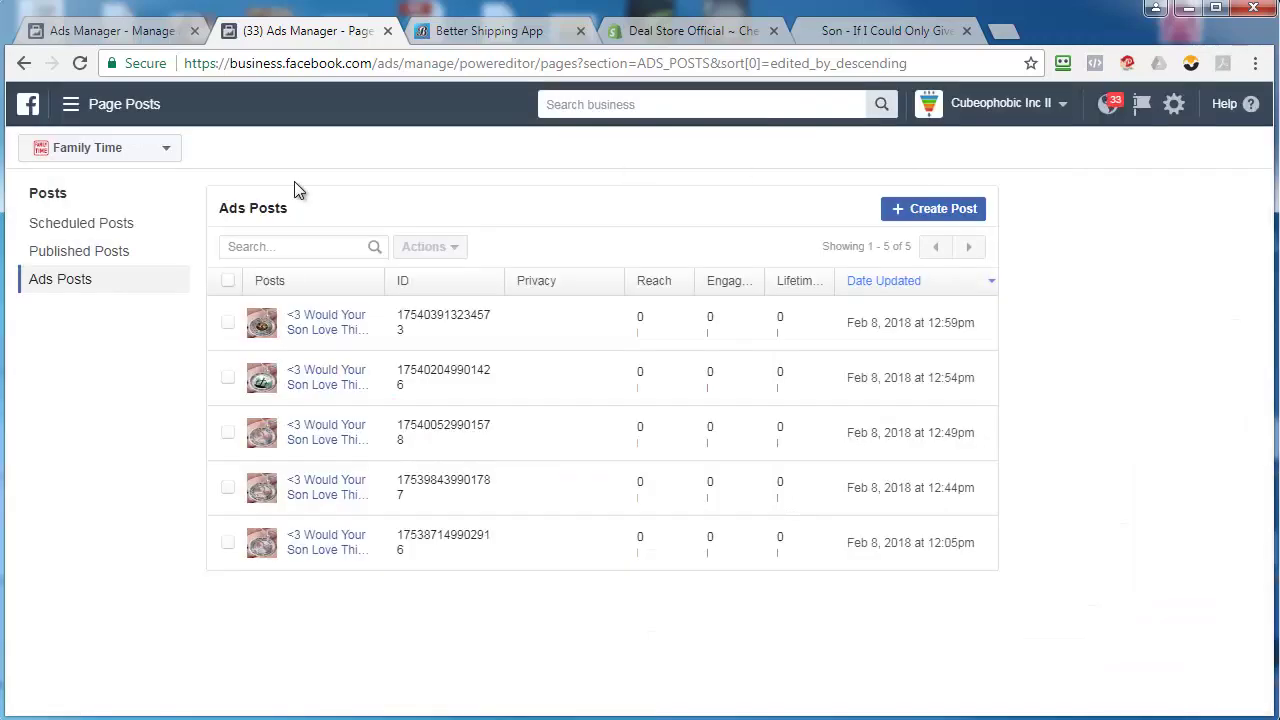
{"action": "left_click", "coordinate": [315, 330]}
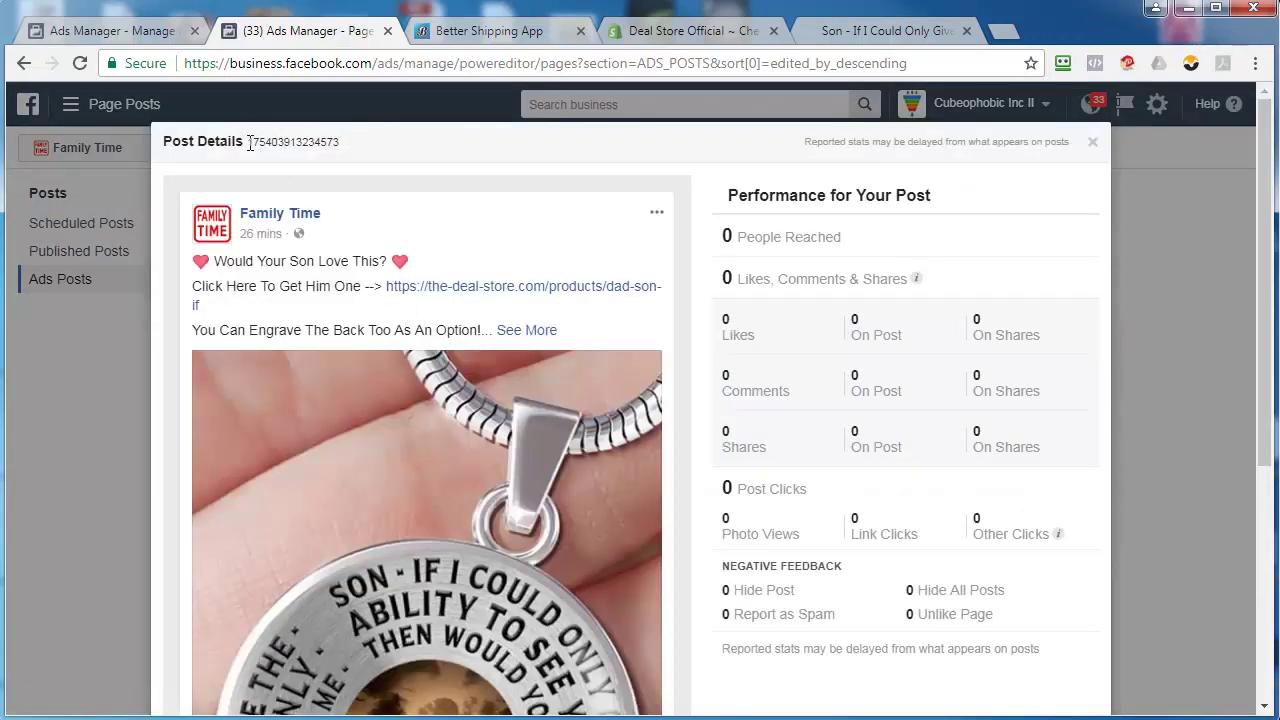
{"action": "left_click_drag", "start_coordinate": [250, 142], "coordinate": [338, 142]}
{"action": "right_click", "coordinate": [324, 148]}
{"action": "left_click", "coordinate": [354, 157]}
{"action": "scroll", "coordinate": [512, 492], "scroll_direction": "down", "scroll_amount": 2}
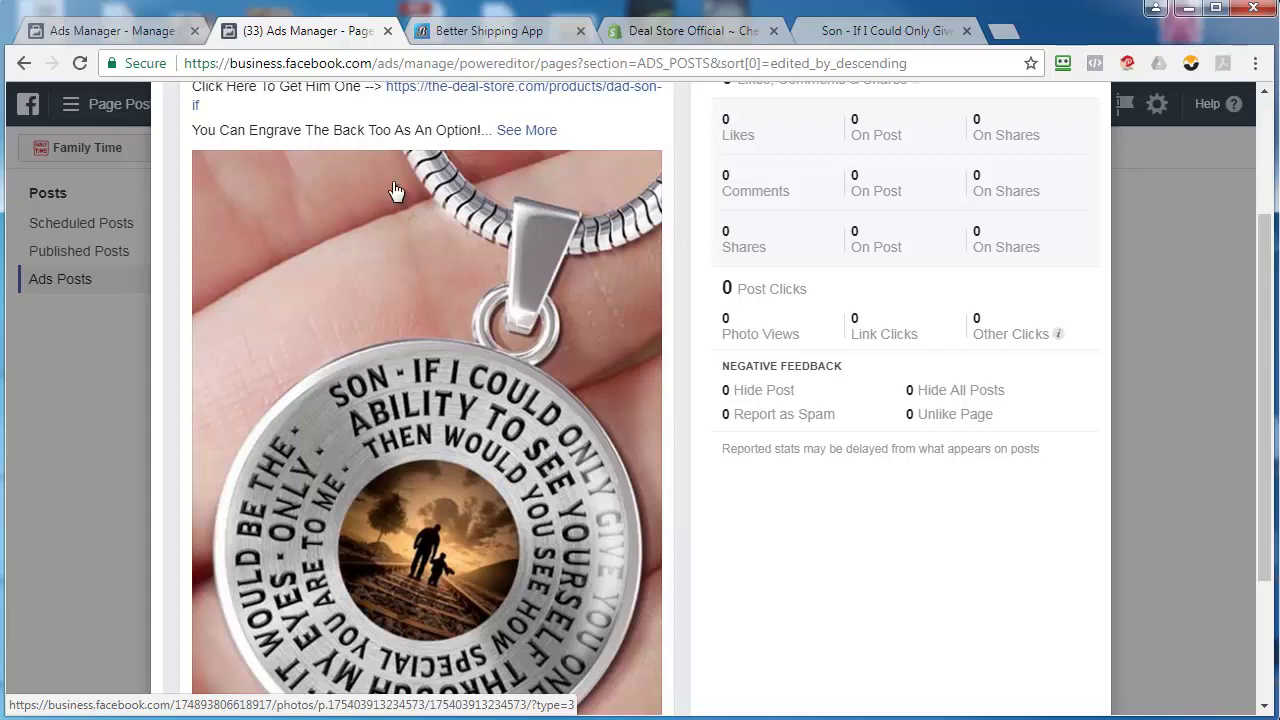
{"action": "left_click", "coordinate": [92, 33]}
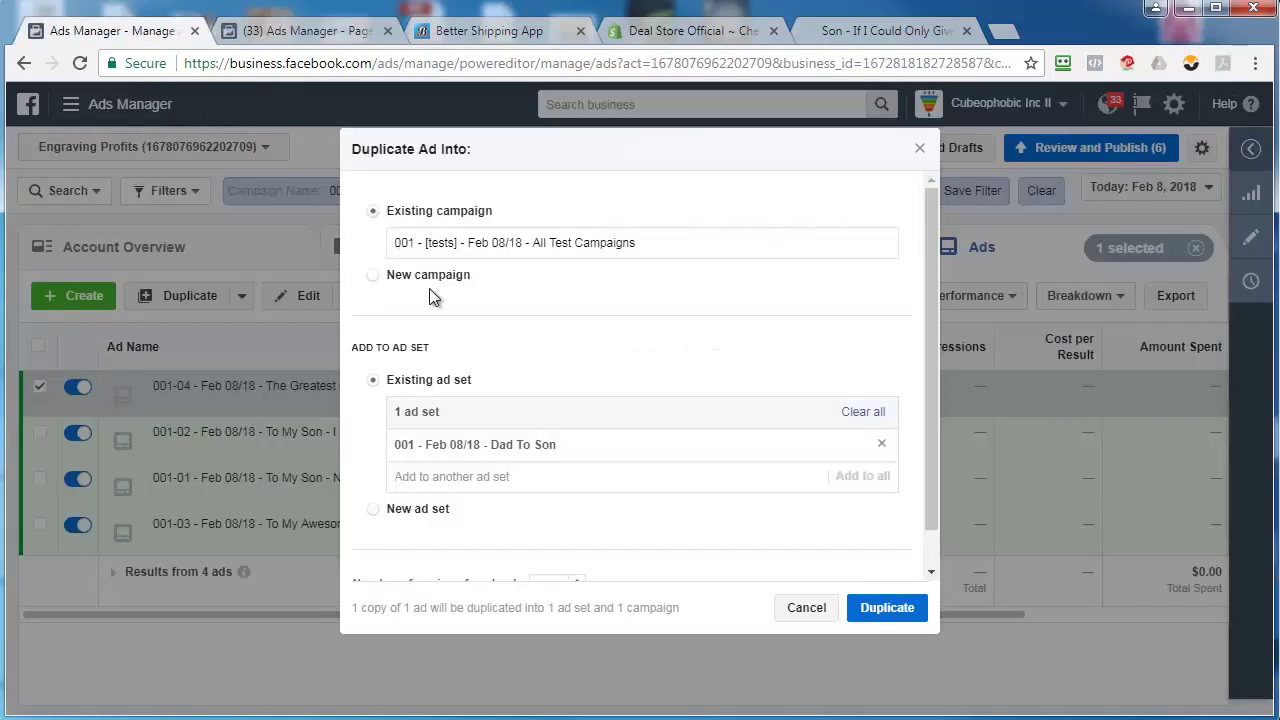
{"action": "left_click", "coordinate": [880, 605]}
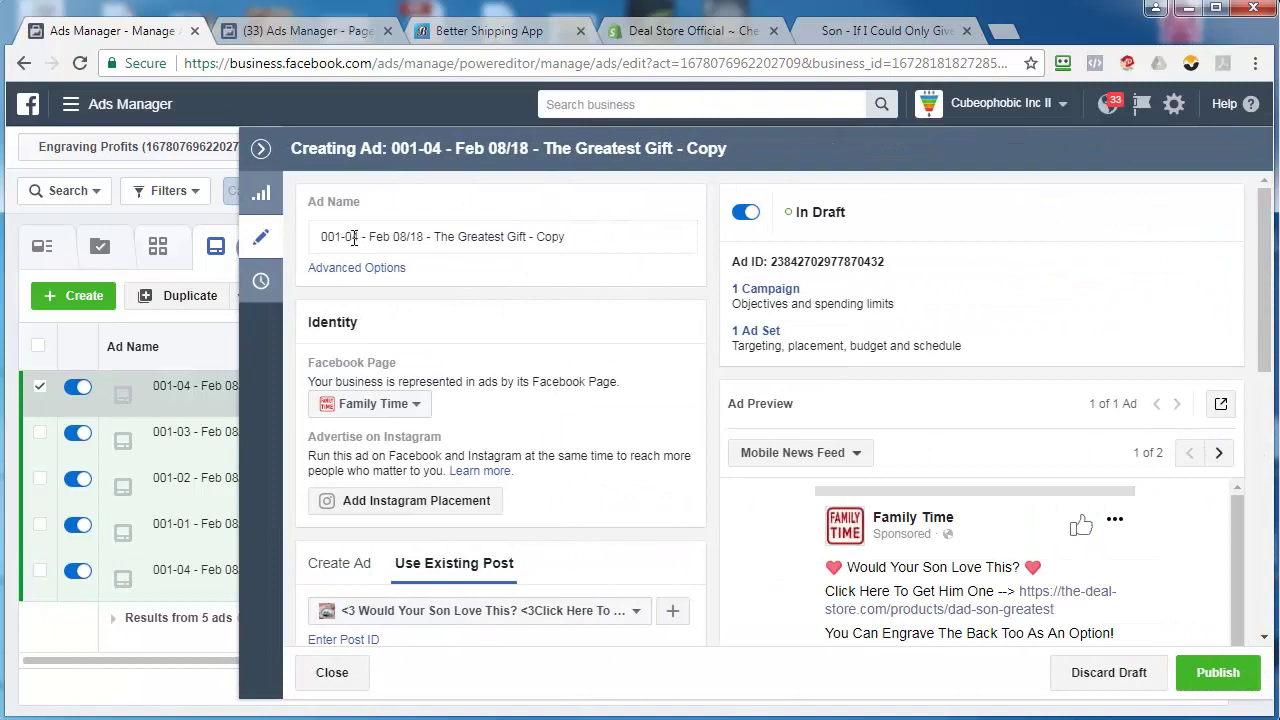
Retitle the copy 'Son - If I Could Only Give You One Thing'
{"action": "left_click", "coordinate": [356, 237]}
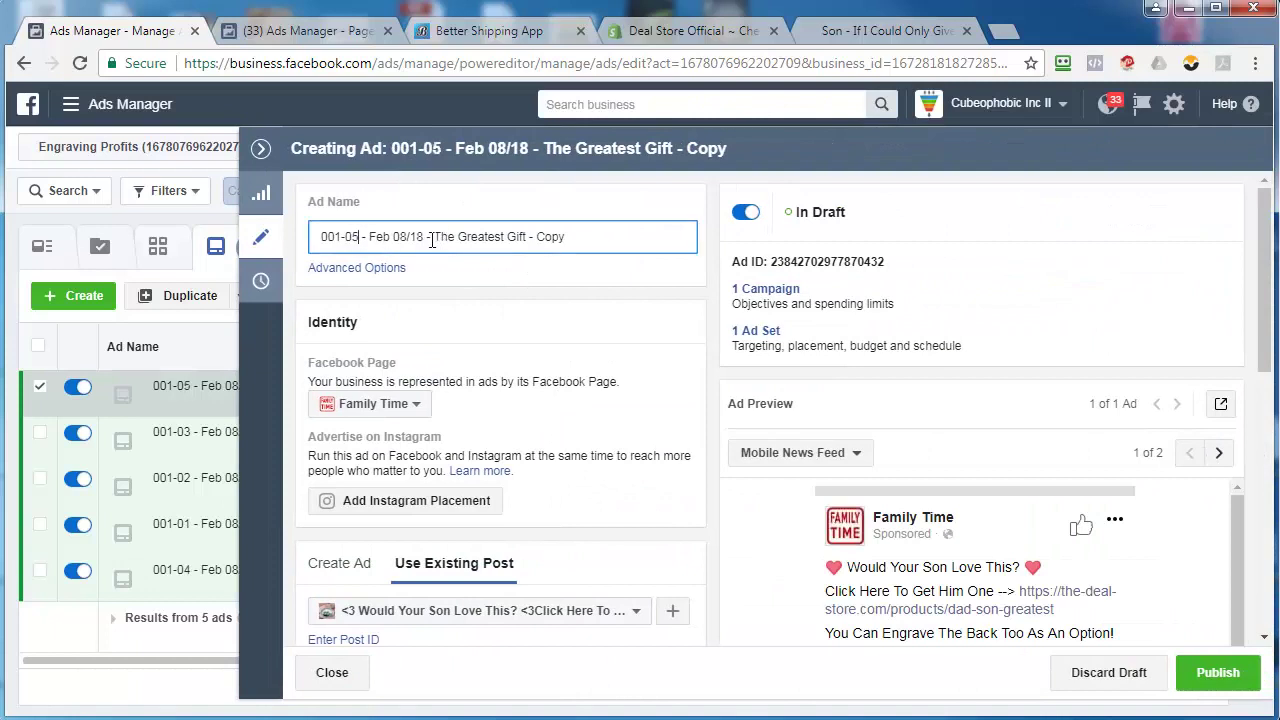
{"action": "left_click_drag", "start_coordinate": [436, 233], "coordinate": [619, 243]}
{"action": "type", "text": "Son"}
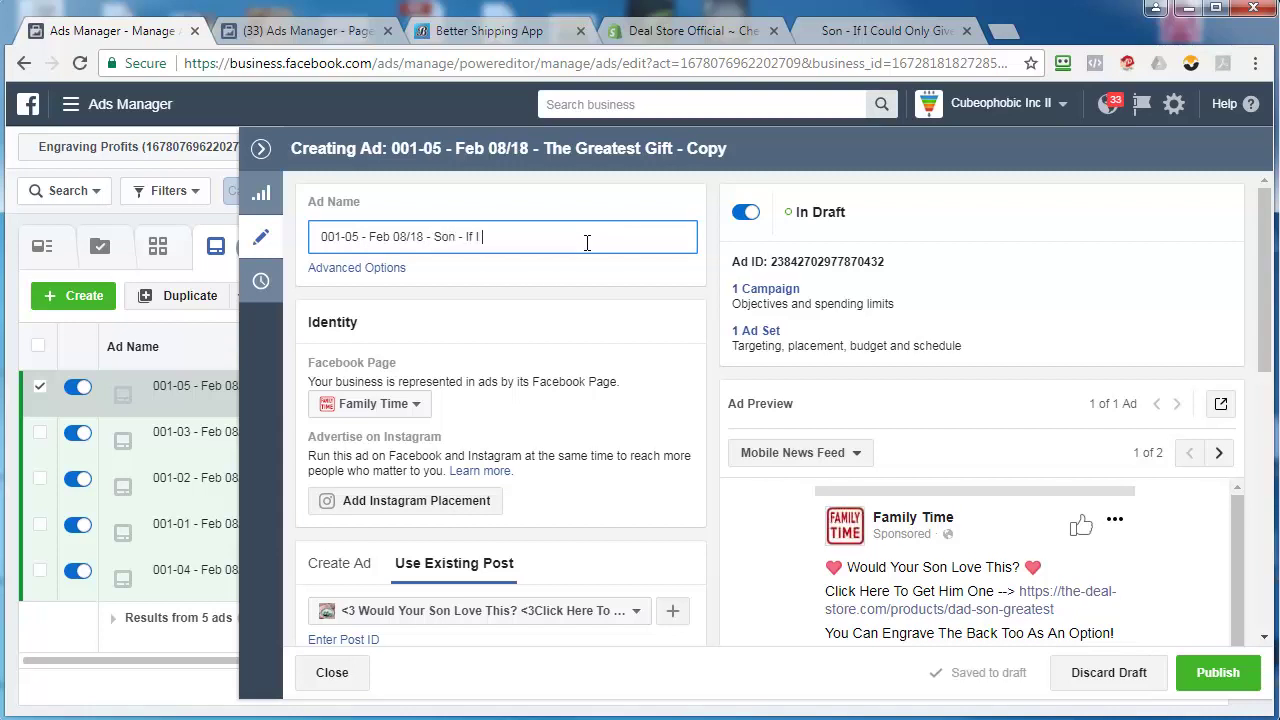
{"action": "key", "text": "BackSpace"}
{"action": "type", "text": "d Only Give You"}
{"action": "key", "text": "BackSpace"}
{"action": "key", "text": "BackSpace"}
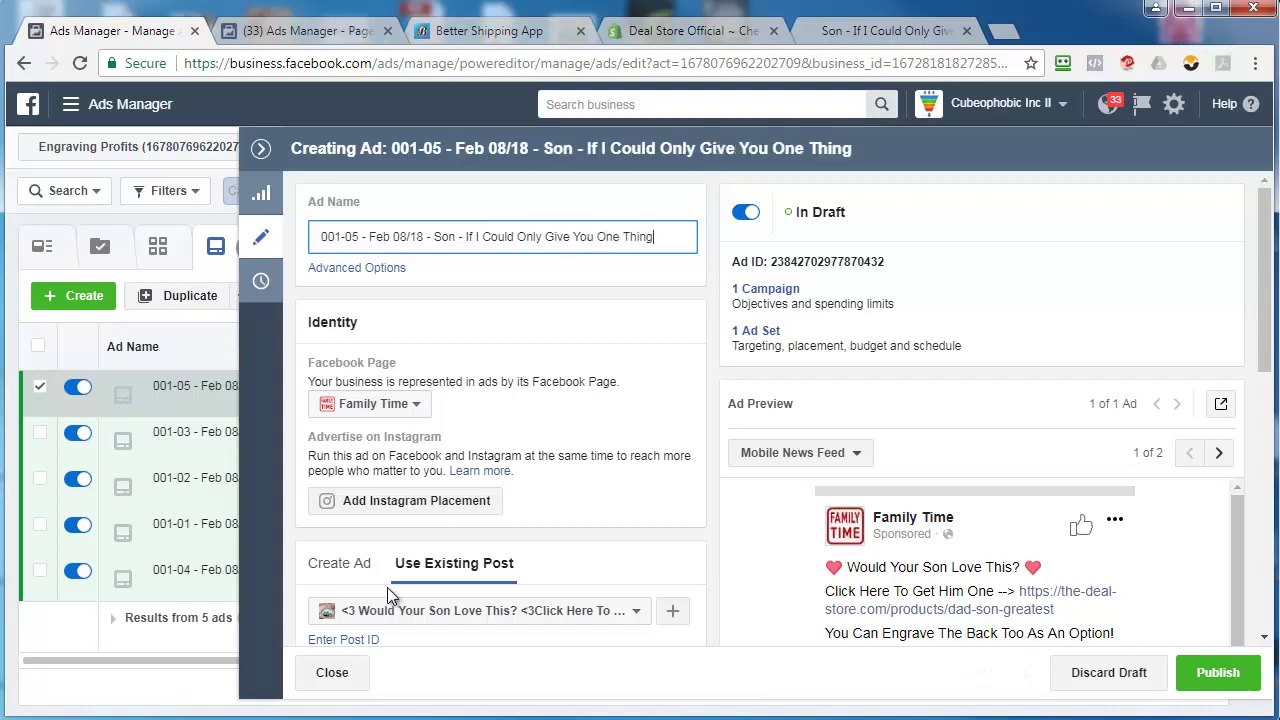
Attach the dad-son-if post by pasting its ID as plain text and submitting
{"action": "scroll", "coordinate": [388, 589], "scroll_direction": "down", "scroll_amount": 1}
{"action": "left_click", "coordinate": [343, 539]}
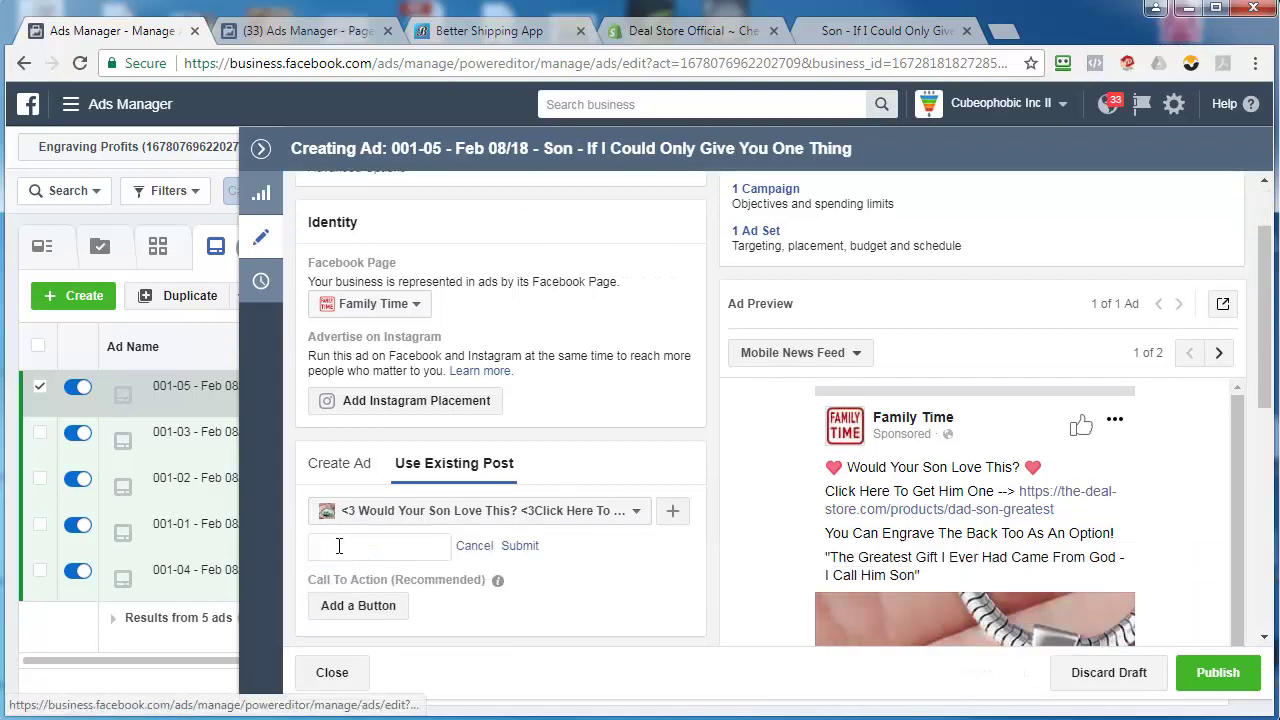
{"action": "right_click", "coordinate": [338, 545]}
{"action": "left_click", "coordinate": [418, 412]}
{"action": "left_click", "coordinate": [540, 551]}
{"action": "scroll", "coordinate": [631, 374], "scroll_direction": "down", "scroll_amount": 2}
{"action": "scroll", "coordinate": [631, 374], "scroll_direction": "down", "scroll_amount": 4}
{"action": "scroll", "coordinate": [1035, 430], "scroll_direction": "down", "scroll_amount": 4}
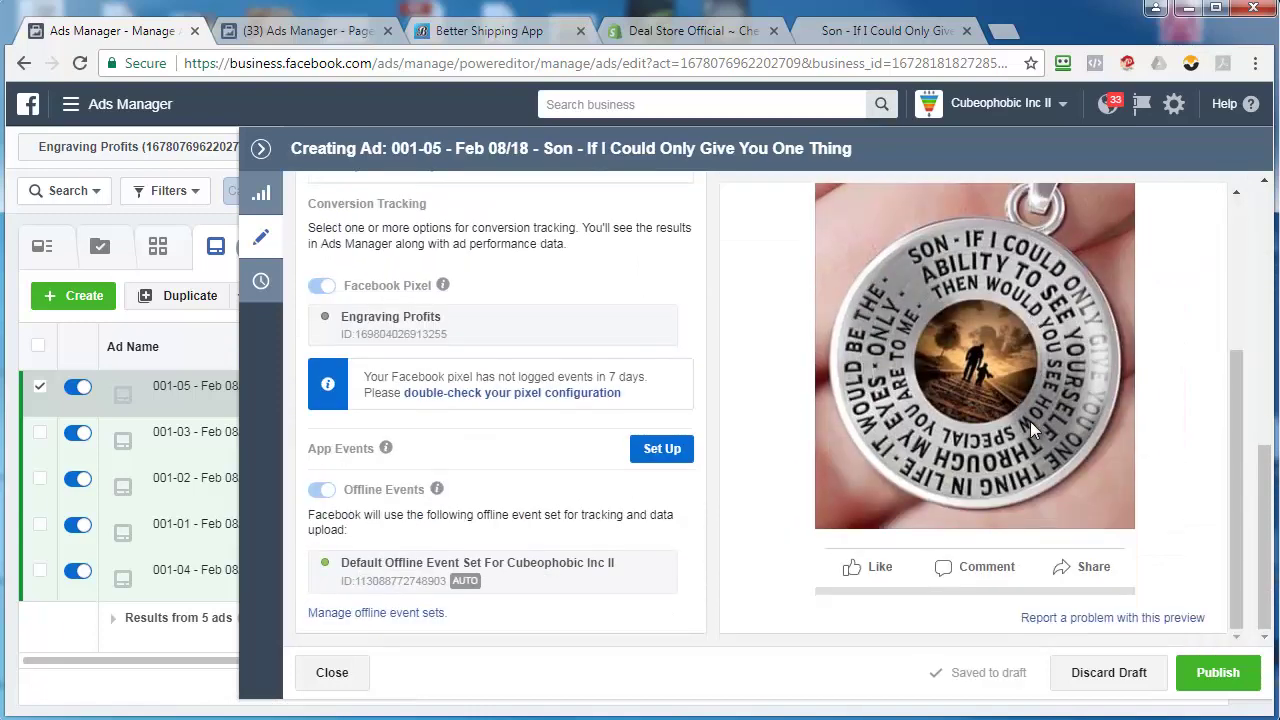
{"action": "left_click", "coordinate": [261, 148]}
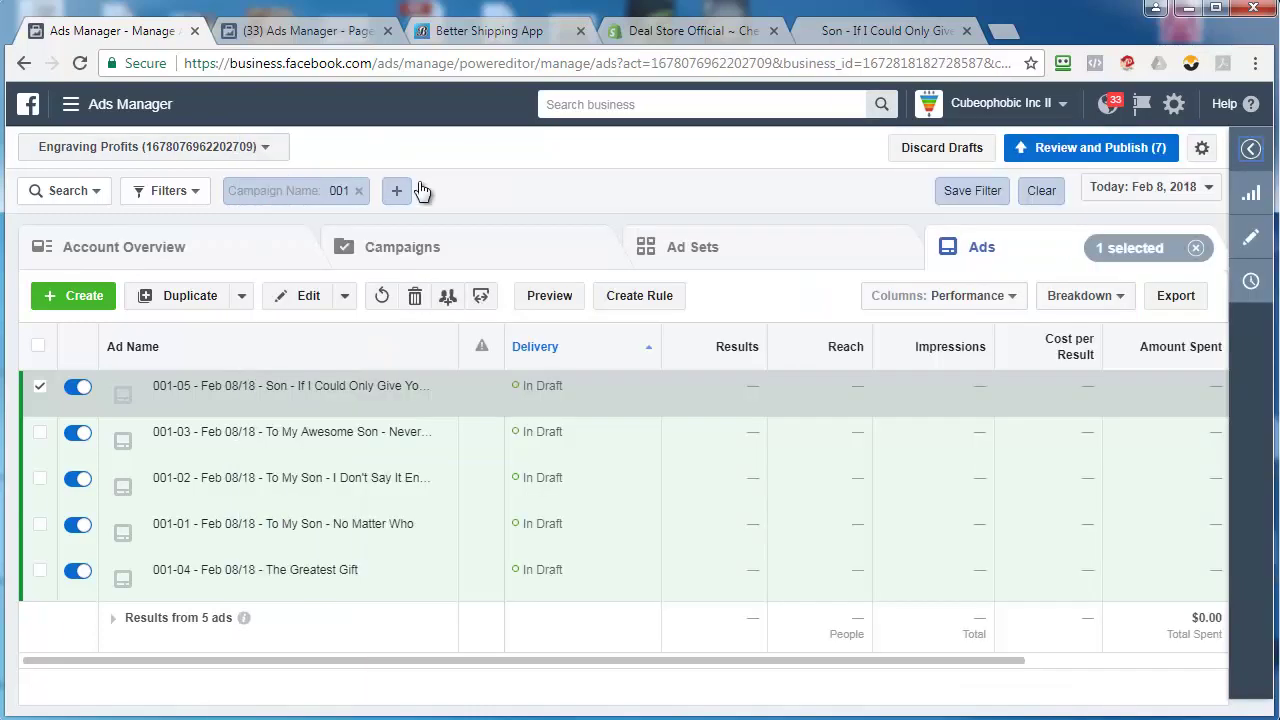
Publish campaign 001 with its ad set and five draft ads, then return to Campaigns
{"action": "left_click", "coordinate": [1130, 152]}
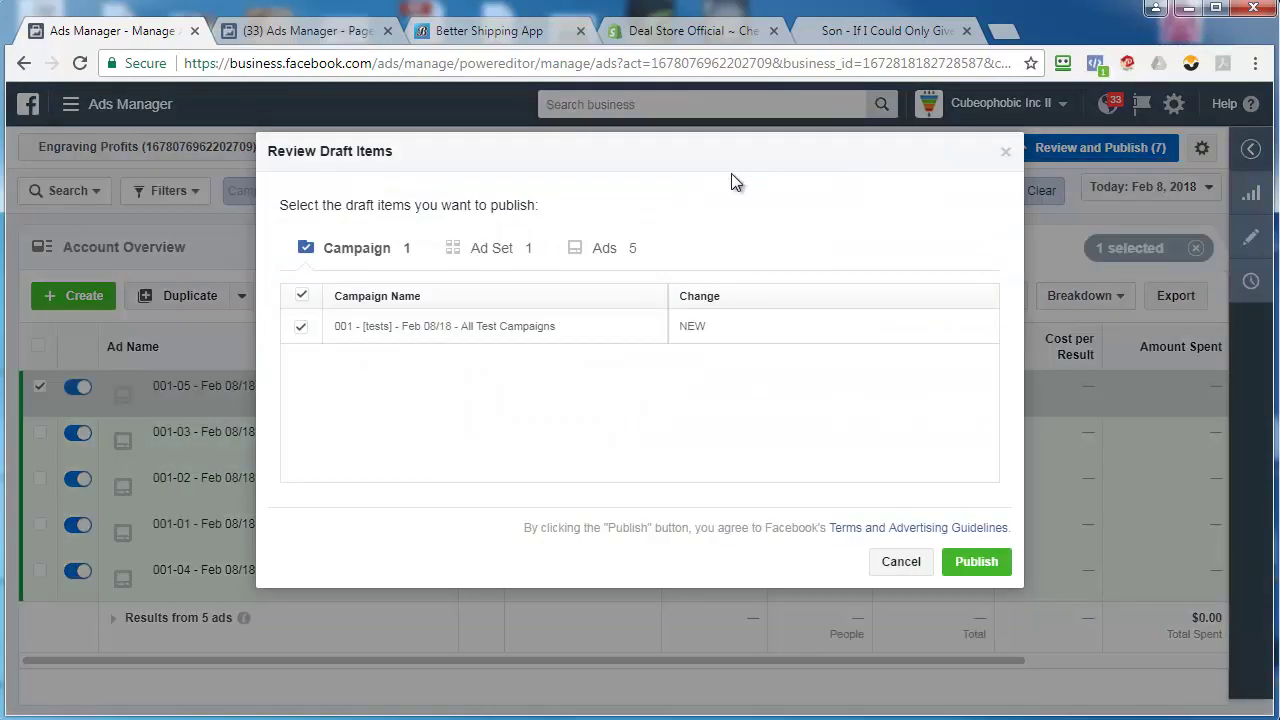
{"action": "left_click", "coordinate": [976, 563]}
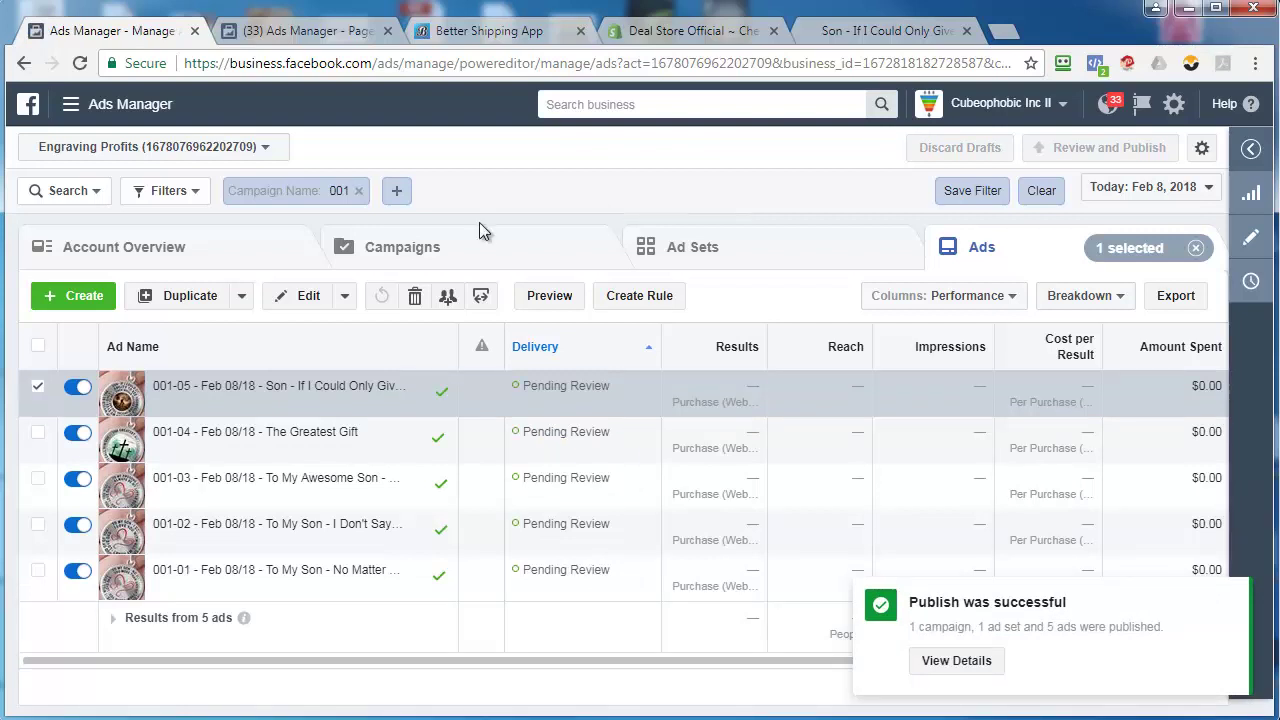
{"action": "left_click", "coordinate": [416, 252]}
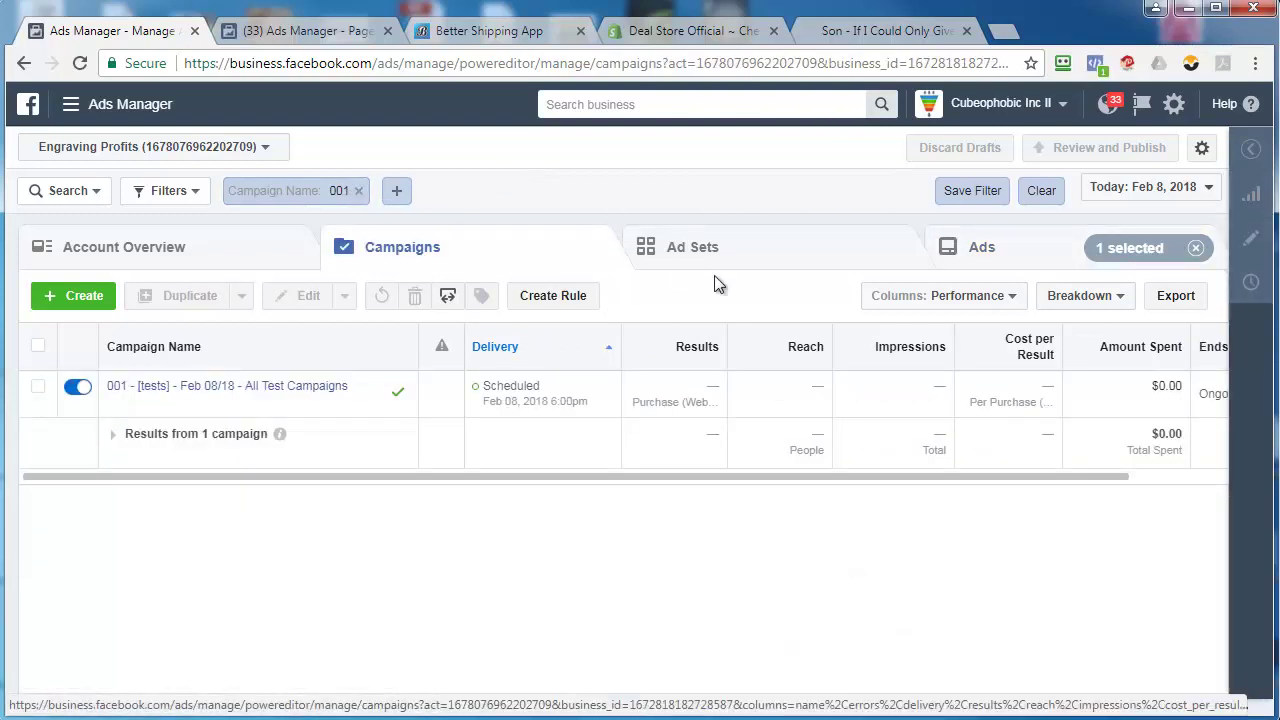
Switch the campaign table to the Check (Default) column preset, adding delivery and purchase metrics
{"action": "left_click_drag", "start_coordinate": [866, 478], "coordinate": [1142, 488]}
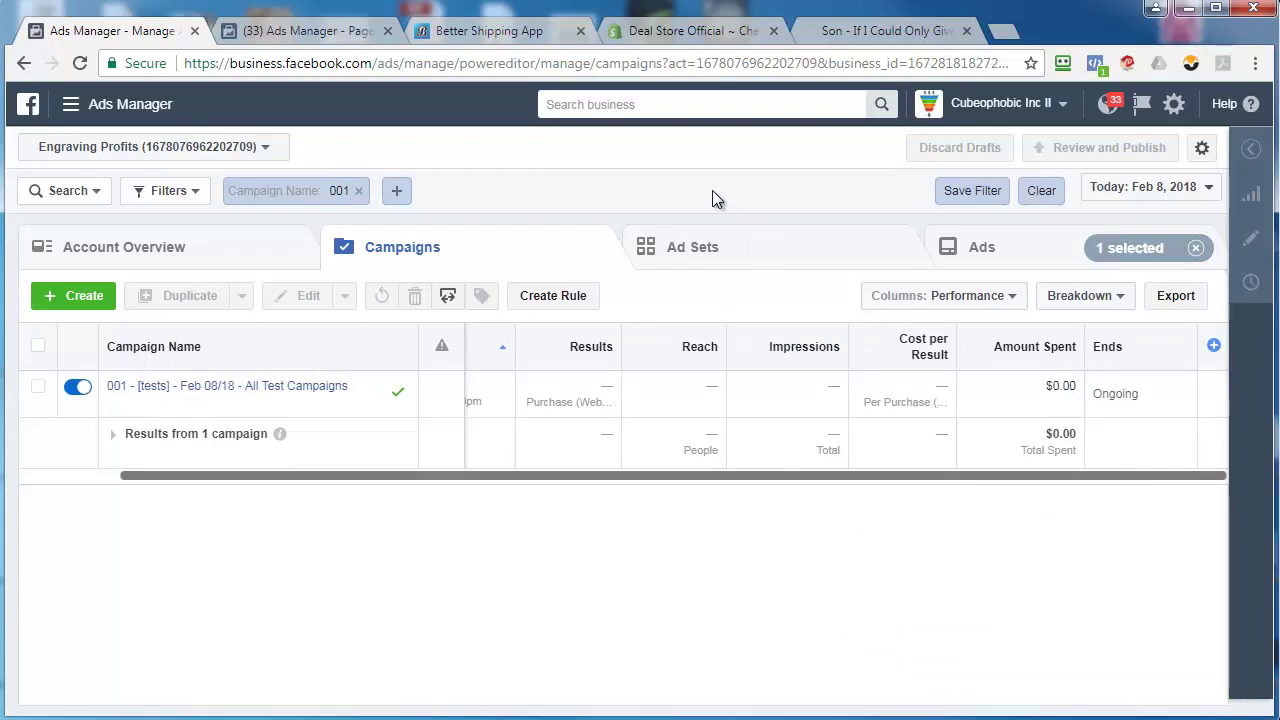
{"action": "left_click", "coordinate": [1008, 298]}
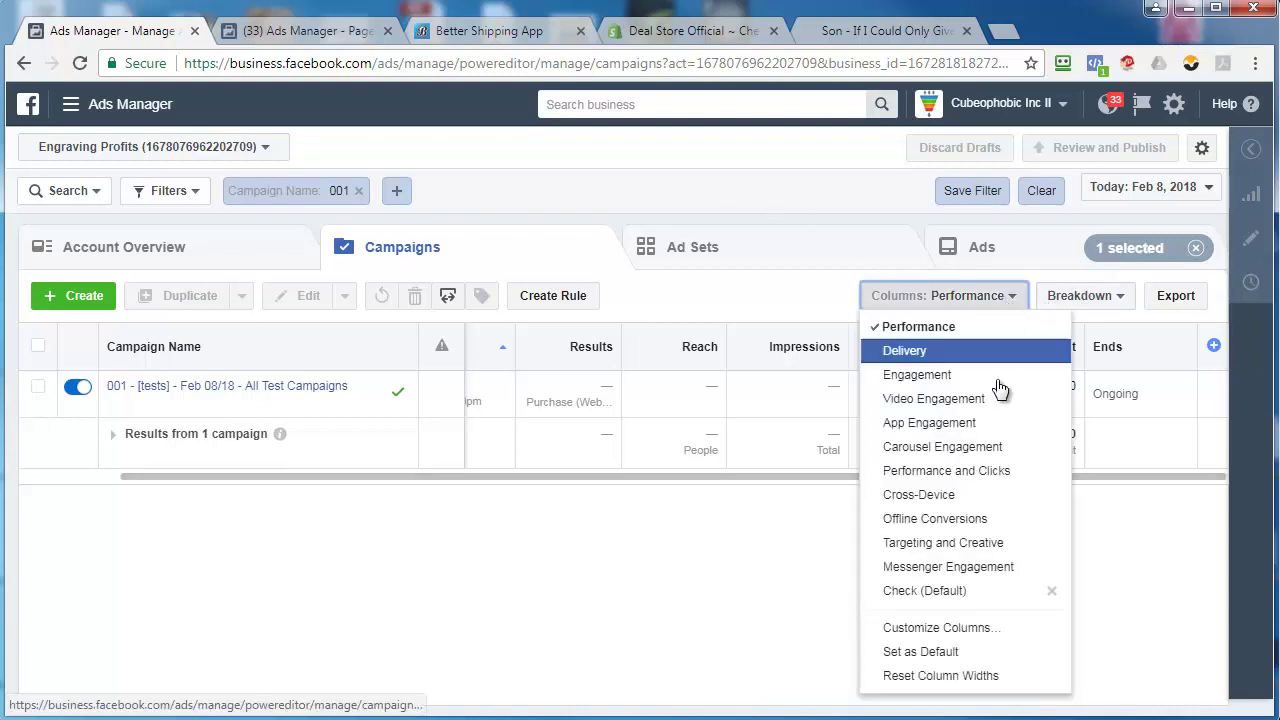
{"action": "left_click", "coordinate": [985, 592]}
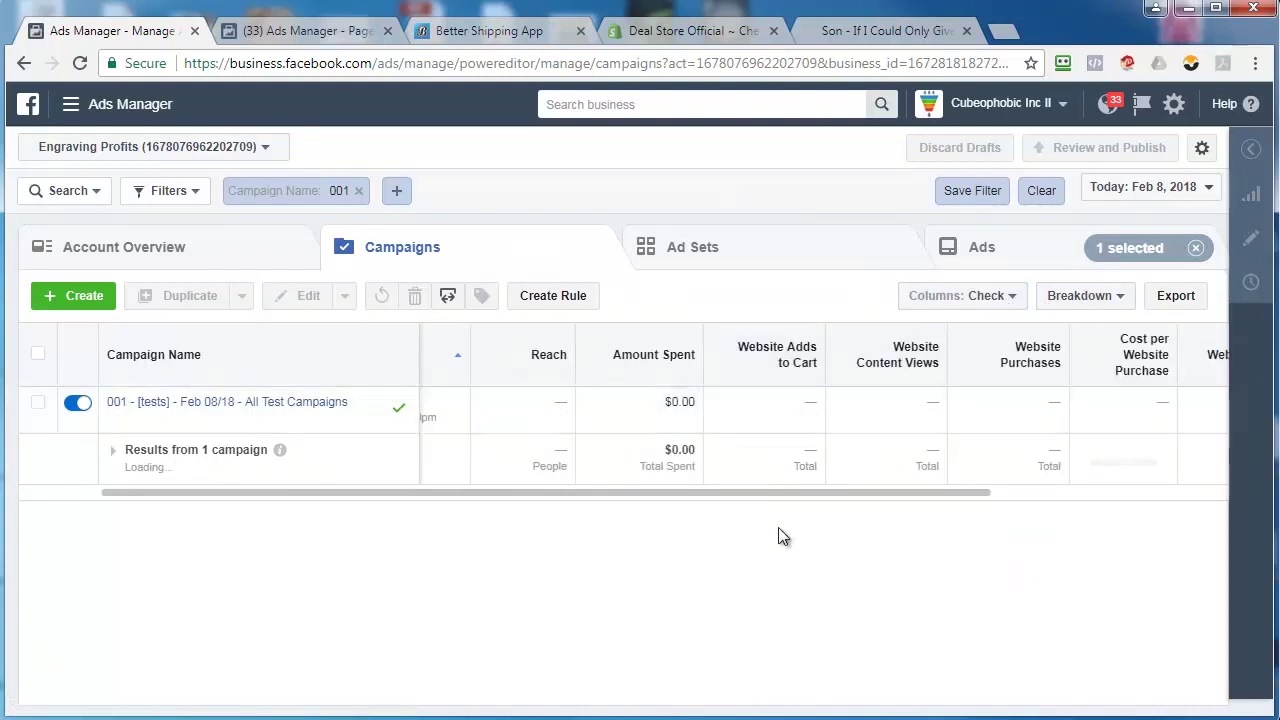
{"action": "left_click_drag", "start_coordinate": [776, 490], "coordinate": [677, 503]}
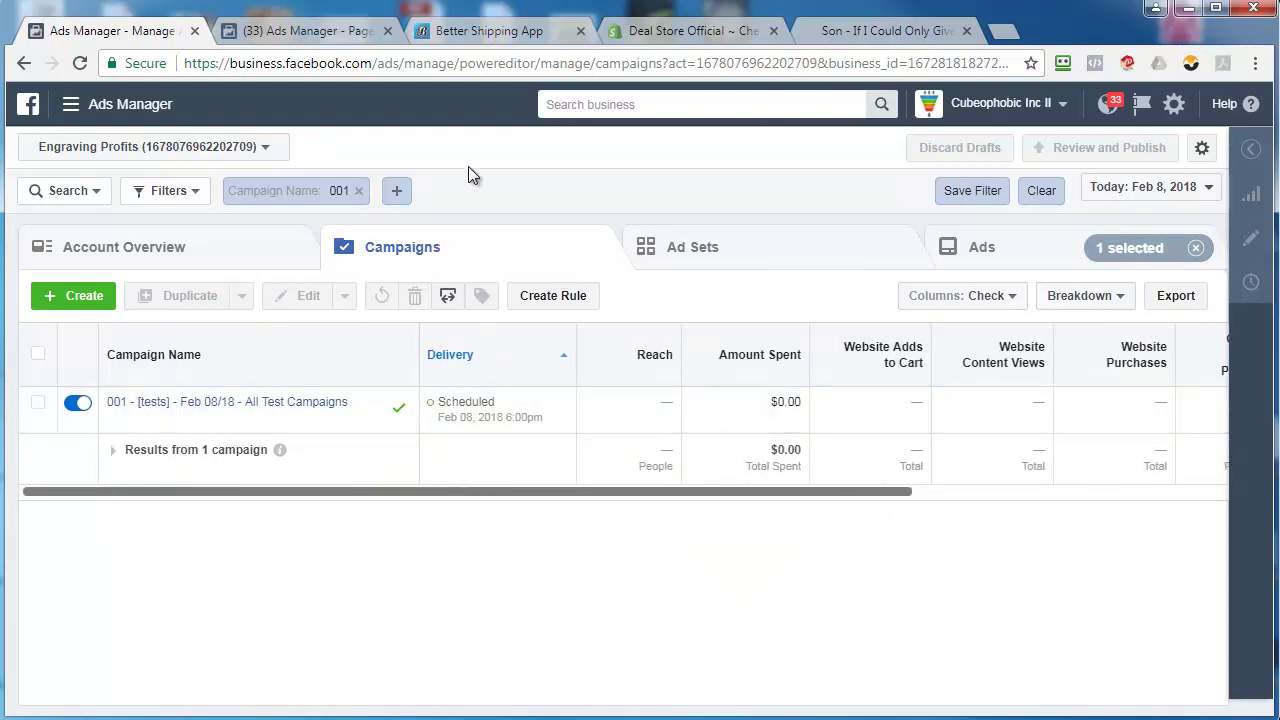